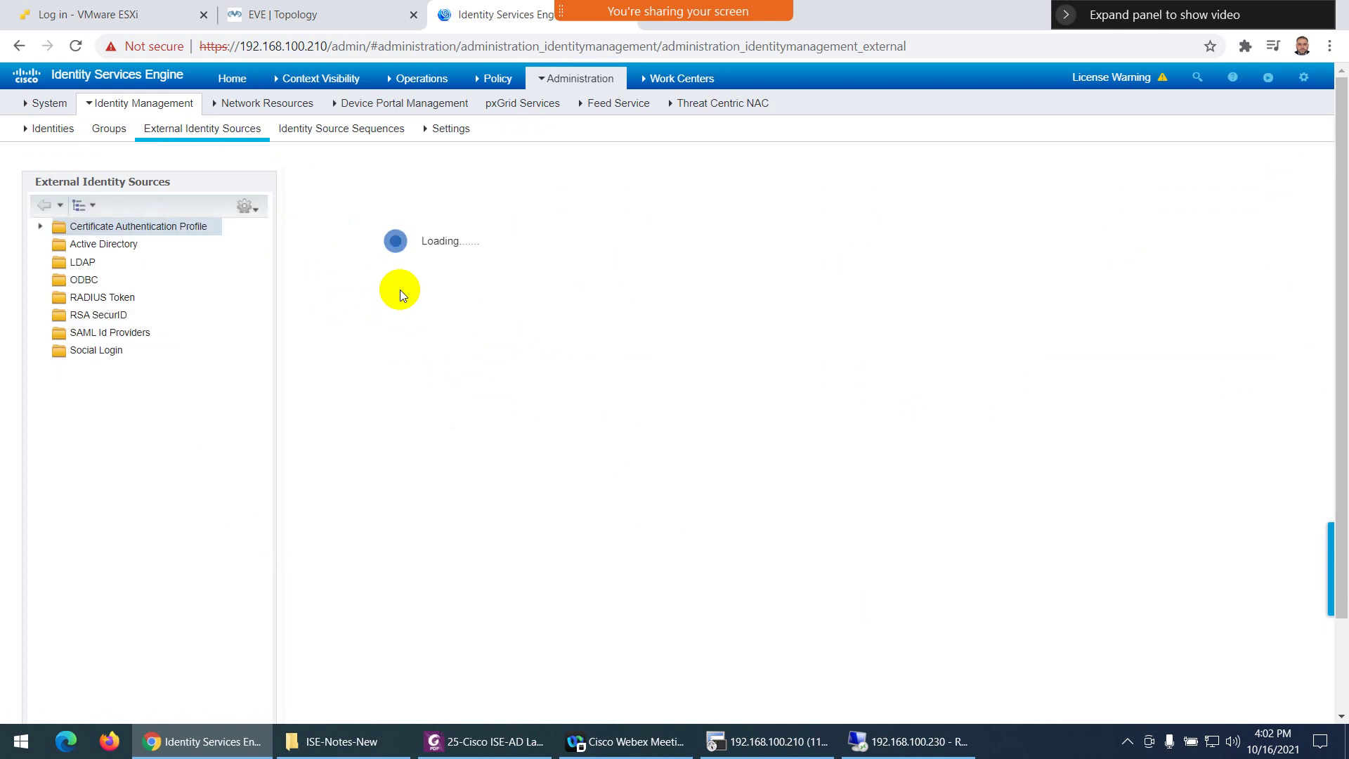
Step: Start a new Active Directory join point and consult the connection example in the 25-Cisco ISE-AD Lab PDF, returning to Identity Services Engine
left_click(103, 251)
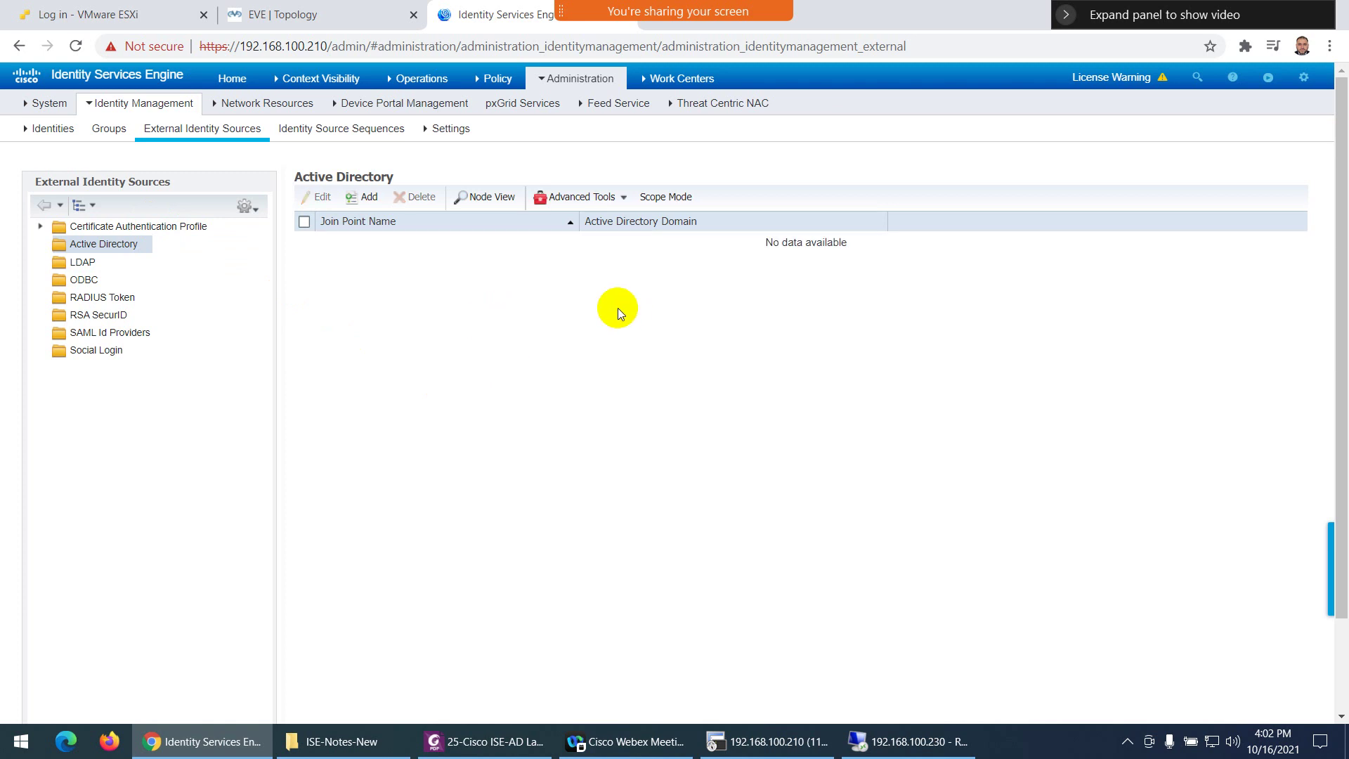
left_click(364, 204)
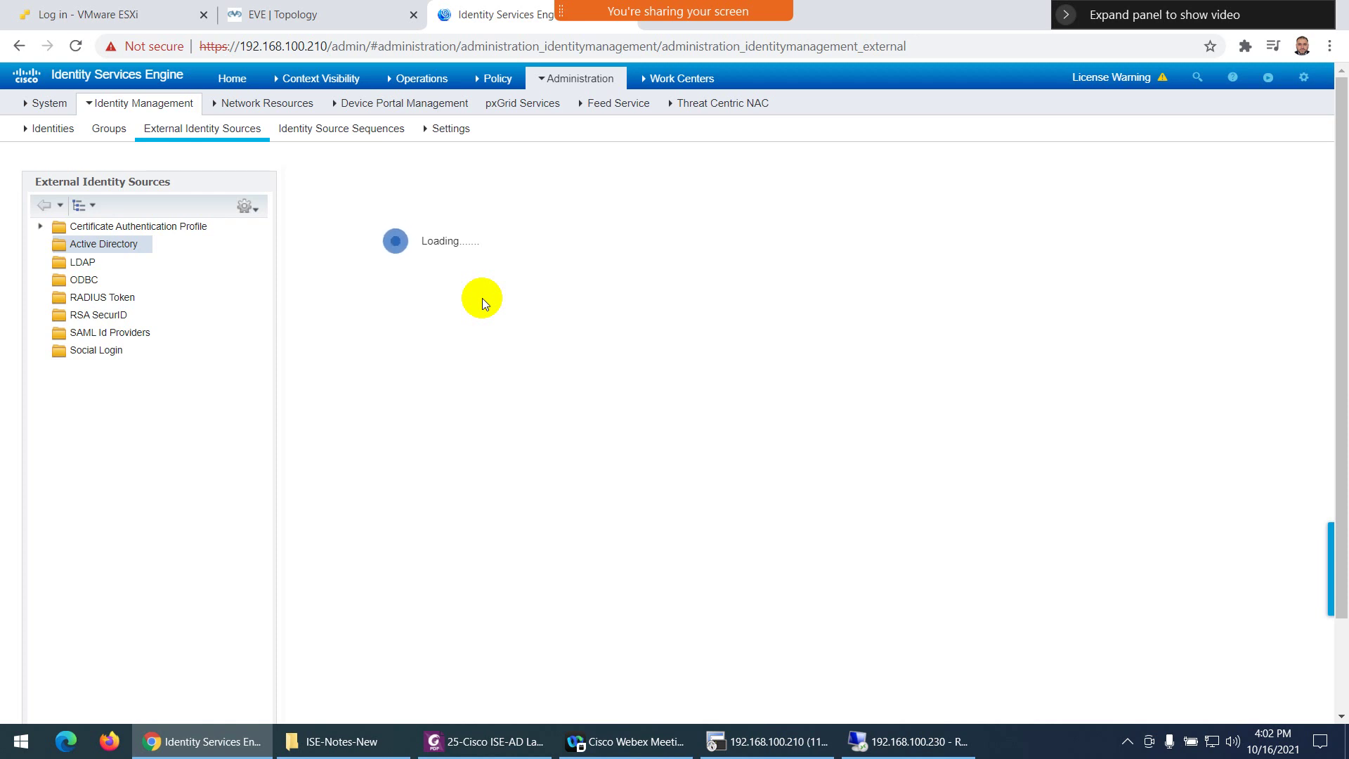
left_click(509, 737)
scroll(605, 470, "down", 2)
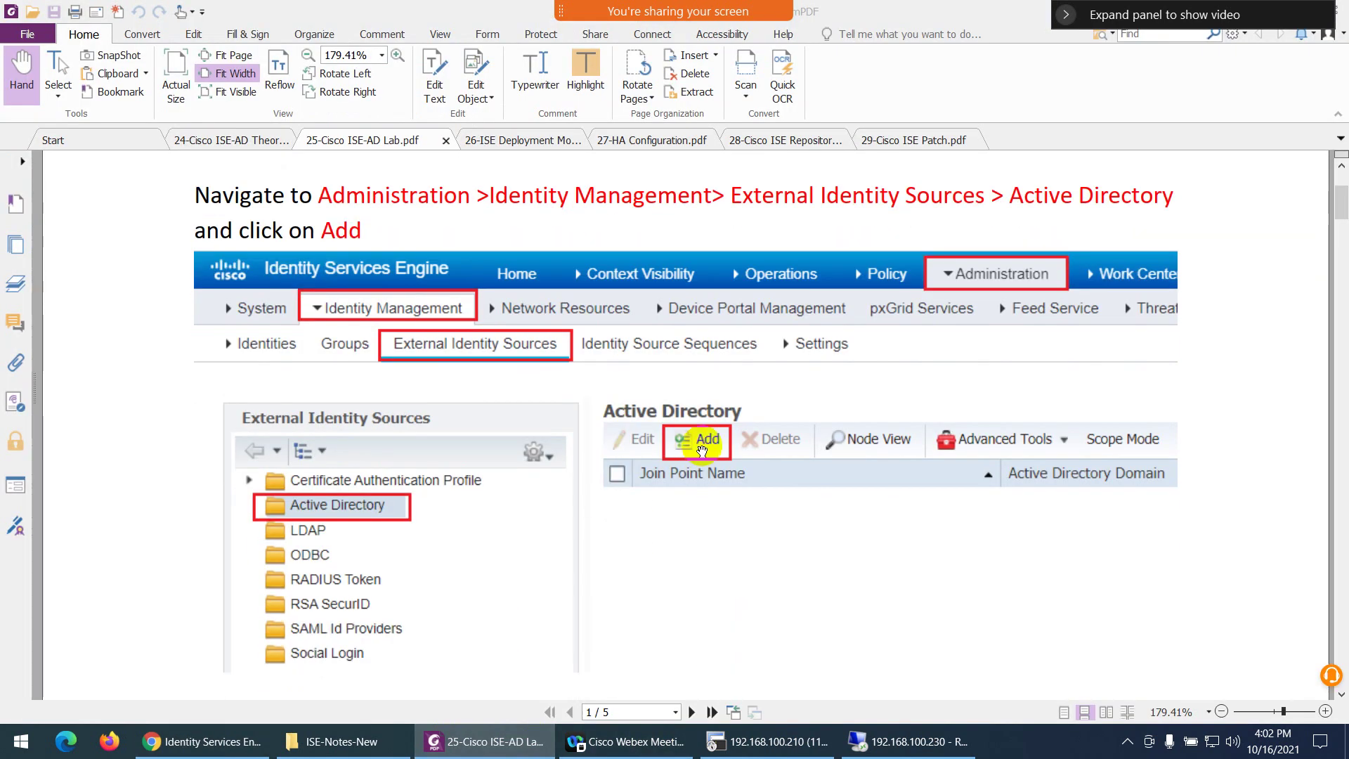
scroll(701, 450, "down", 10)
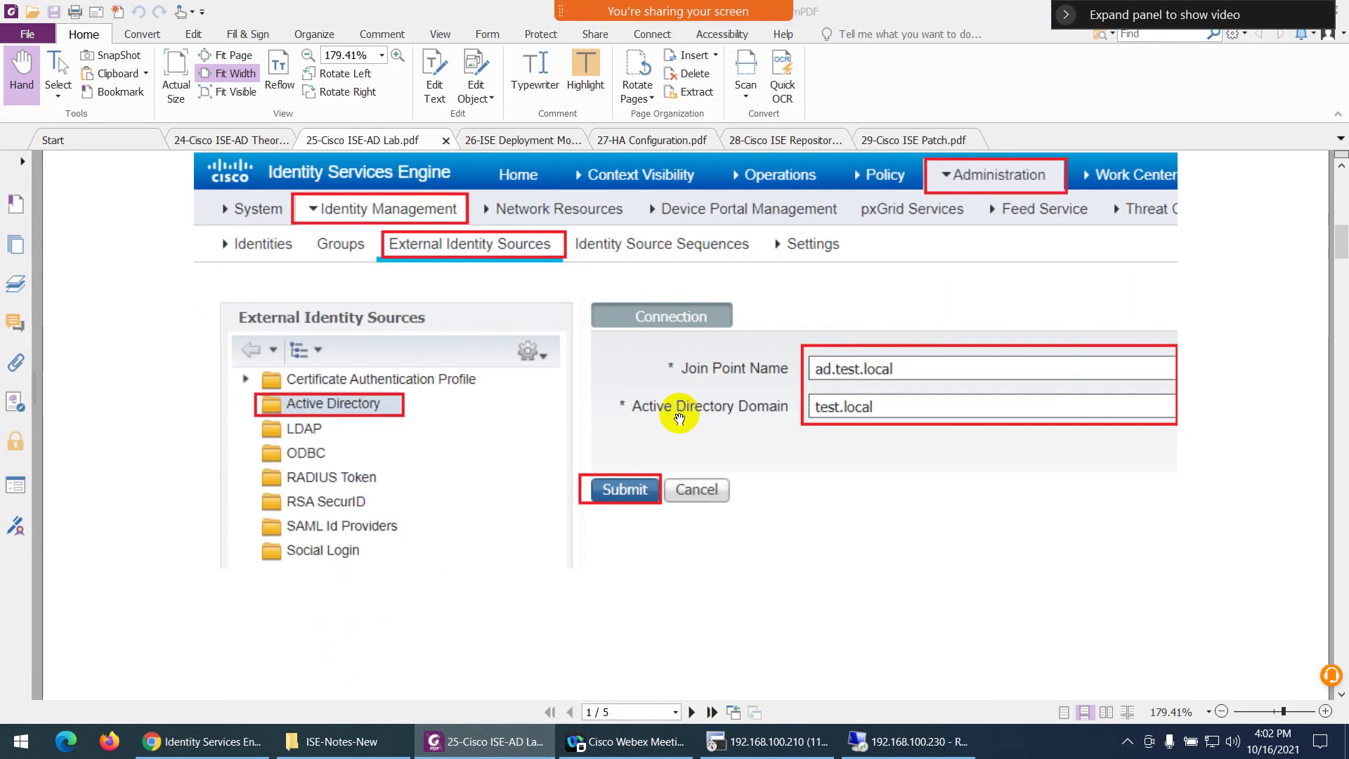
scroll(678, 419, "up", 1)
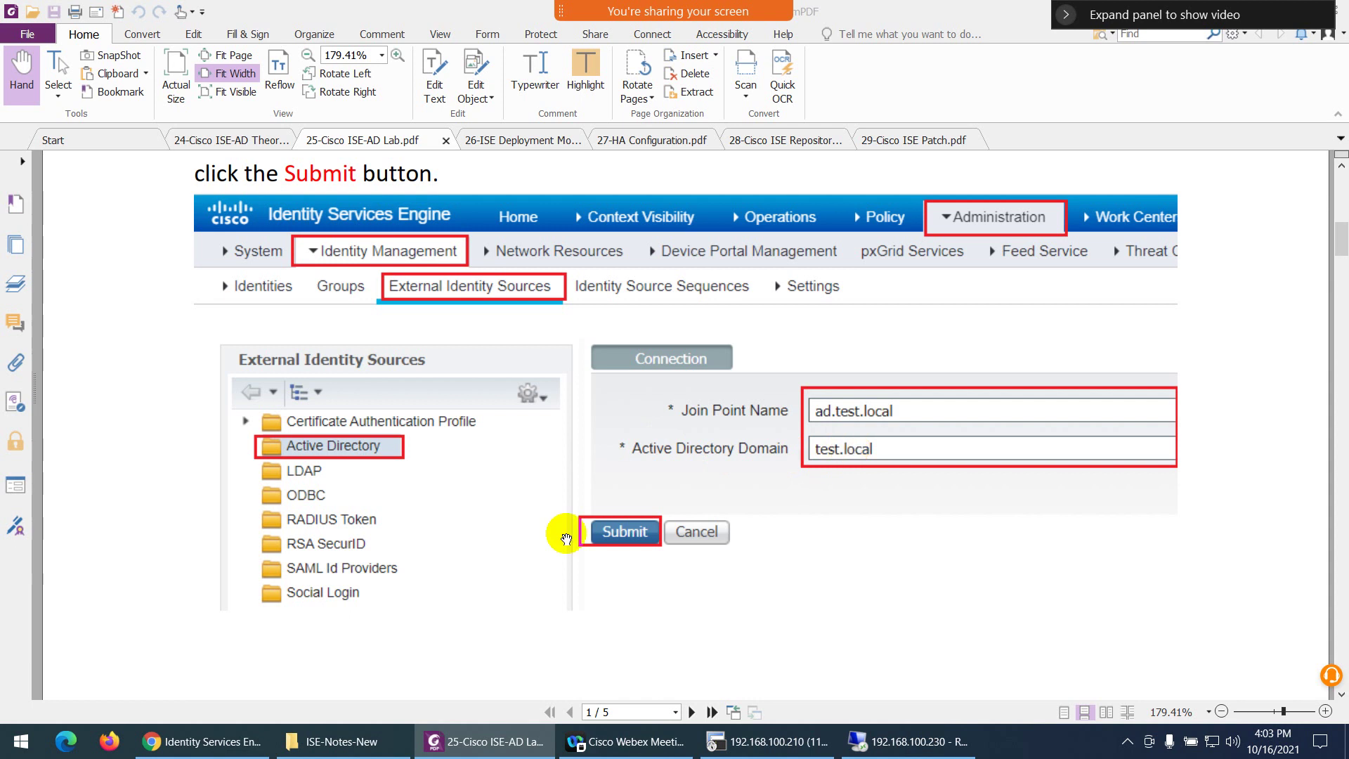
left_click(464, 739)
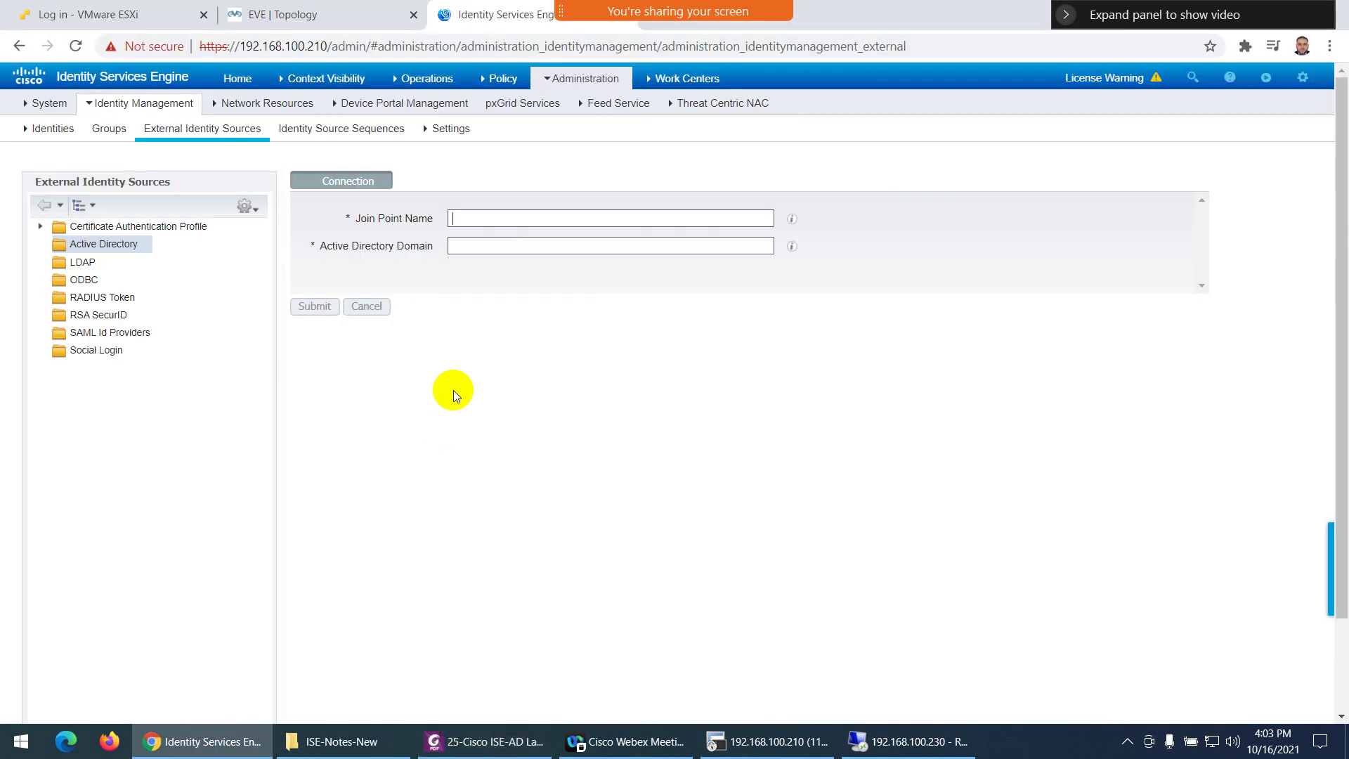
Step: Name the join point Test-AD, set its Active Directory domain to test.local, and submit it
type("Test")
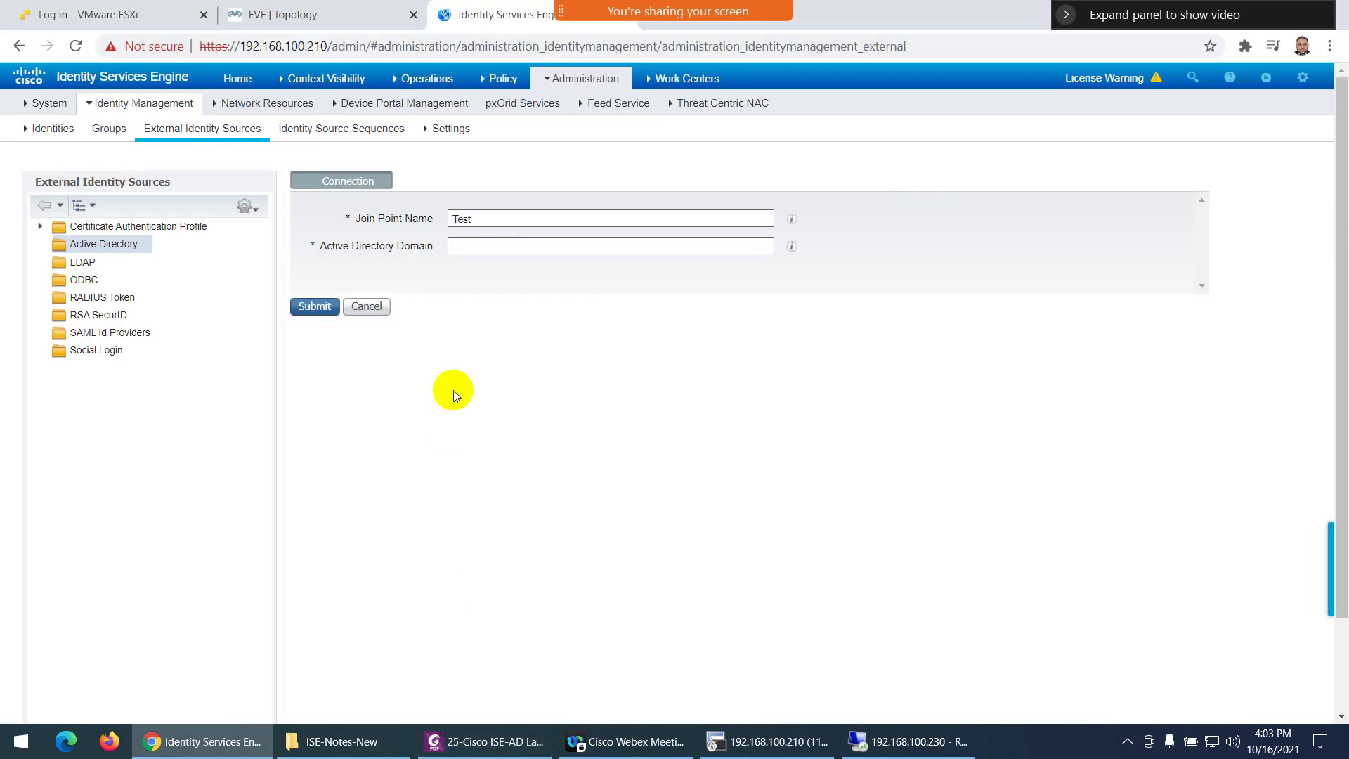
type("-AD")
left_click(482, 248)
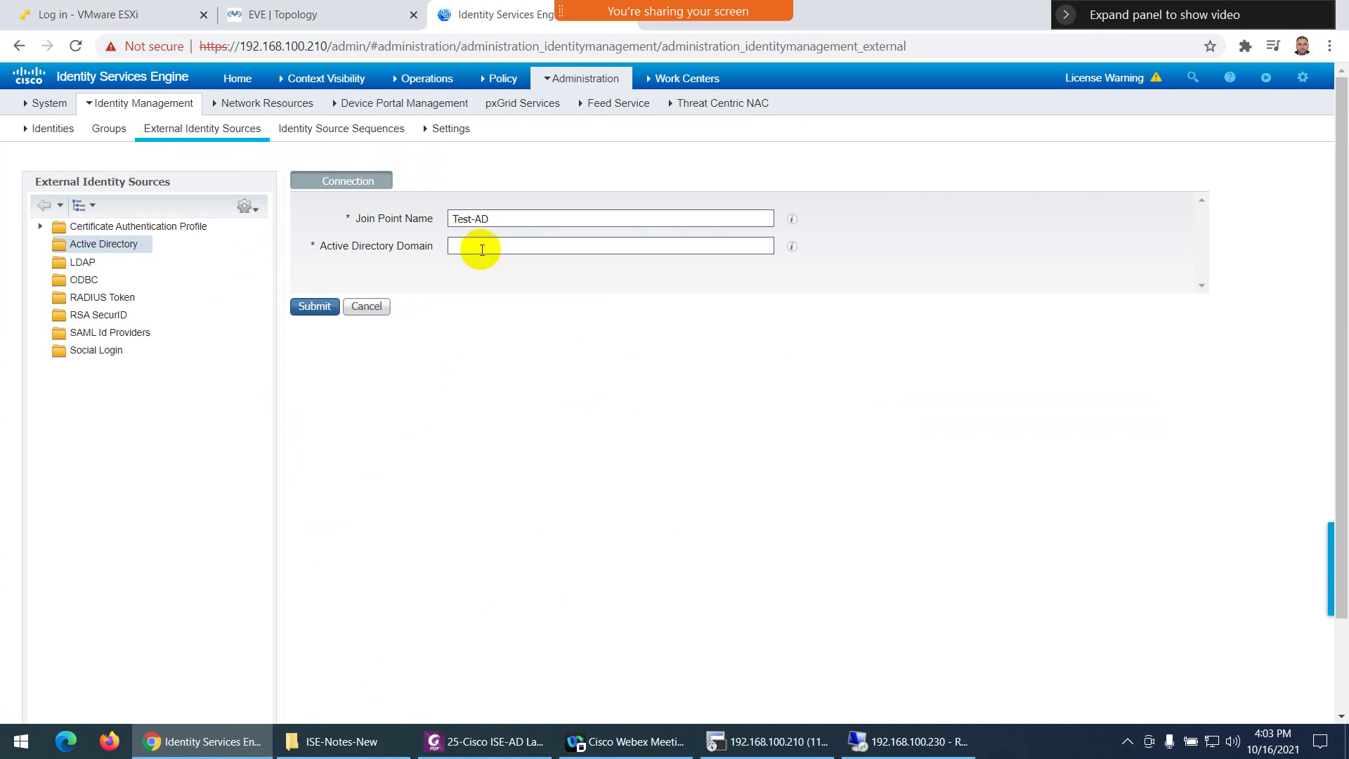
type("test.local")
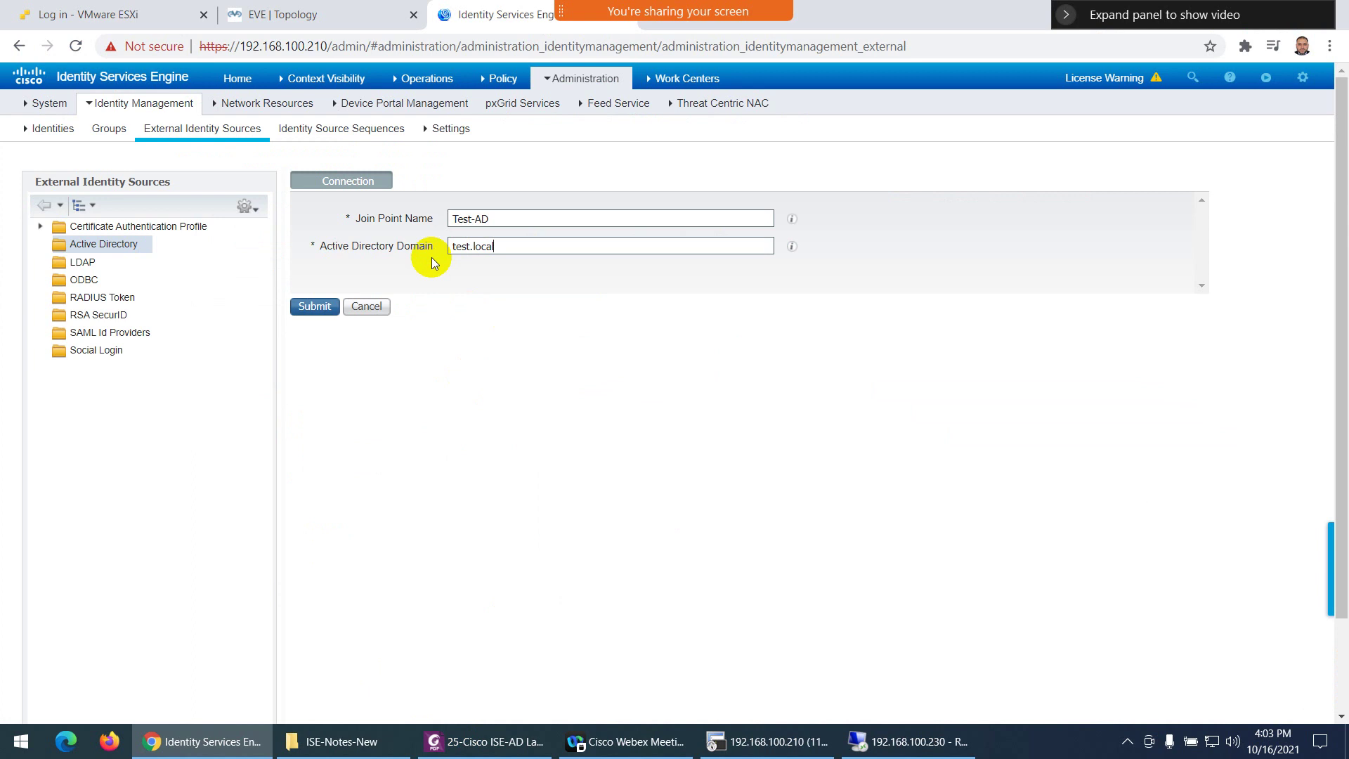
left_click(311, 308)
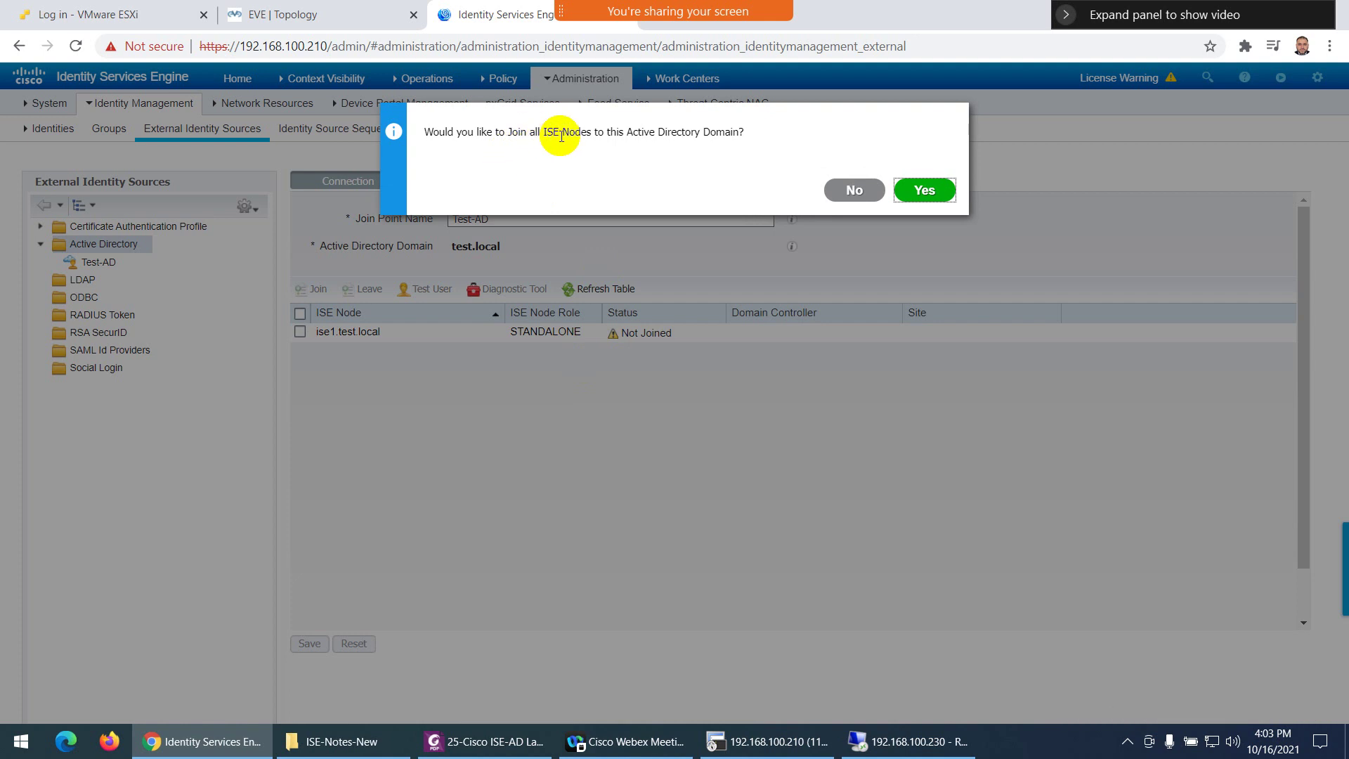
Step: Join all ISE nodes to the domain as administrator with the account password, and dismiss the join status
left_click(920, 187)
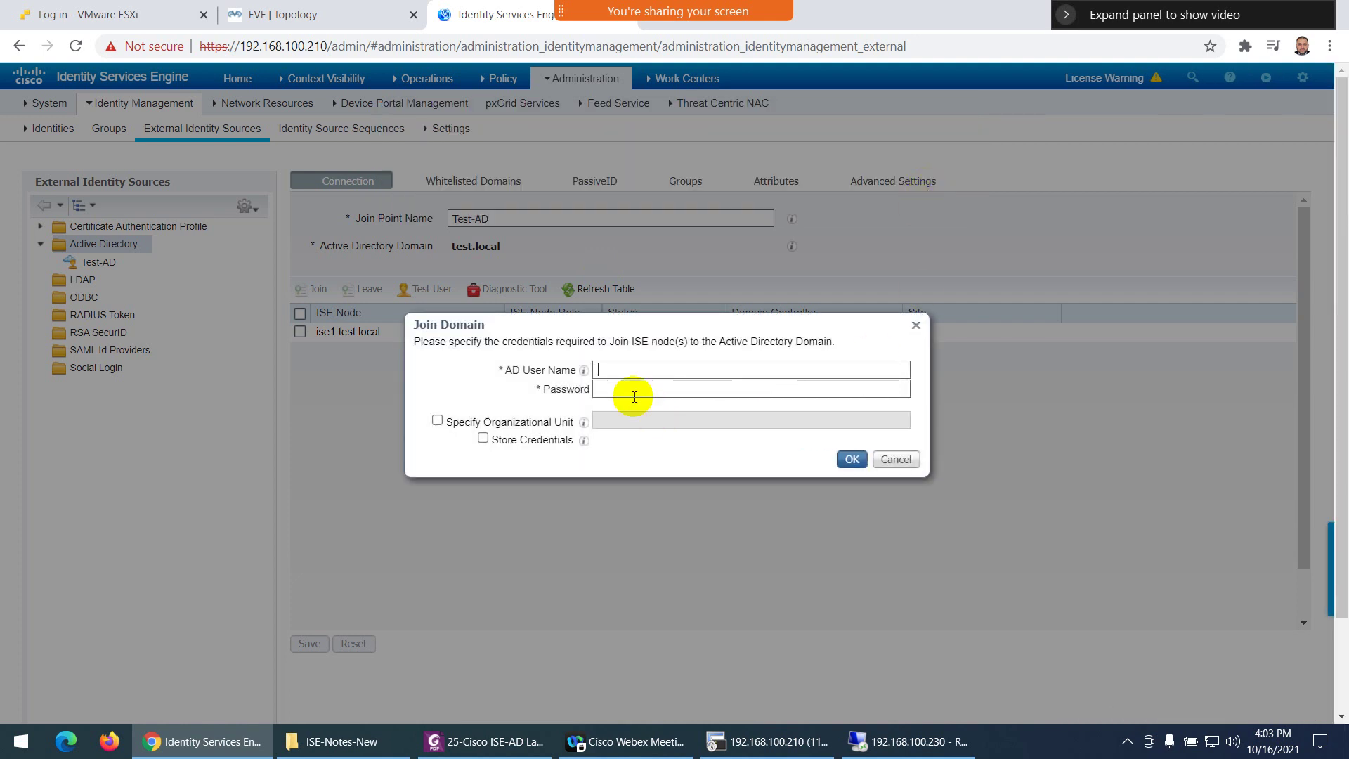
left_click(622, 371)
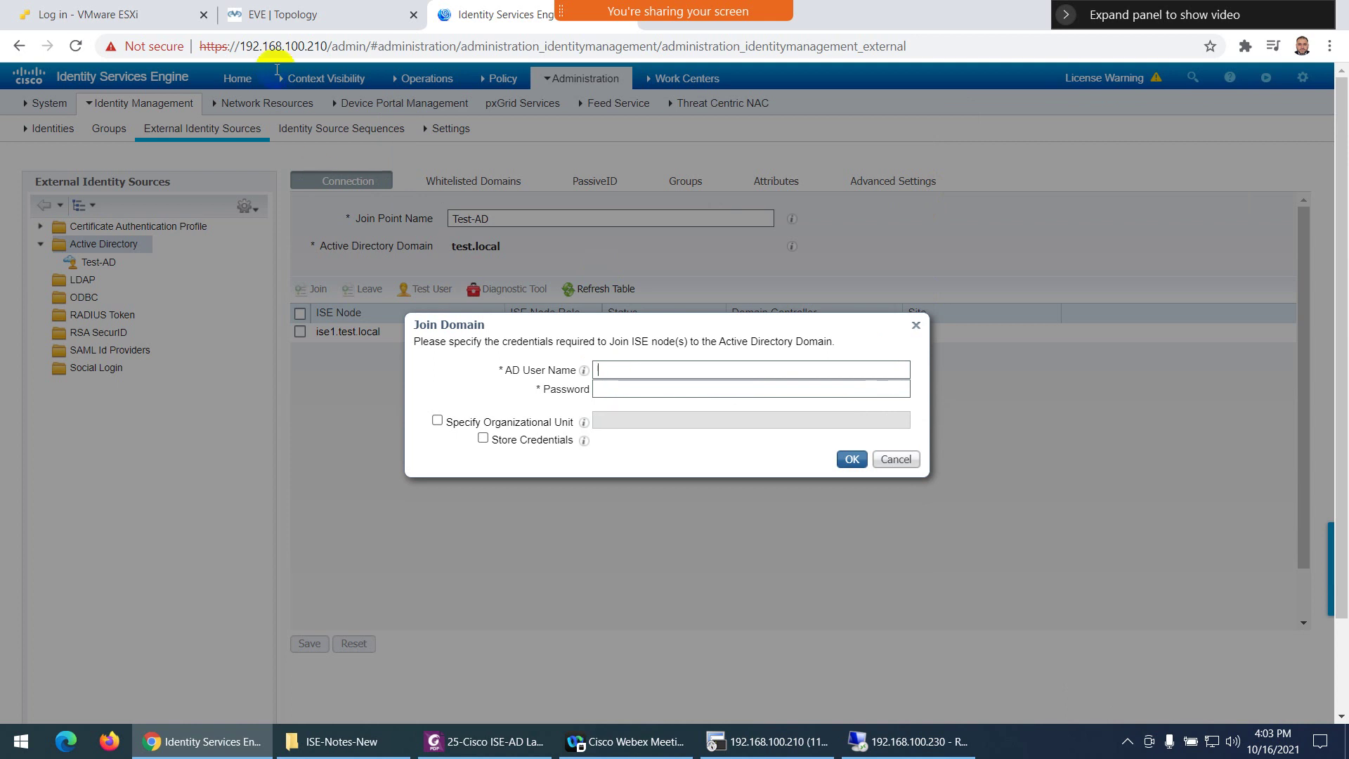
left_click(269, 14)
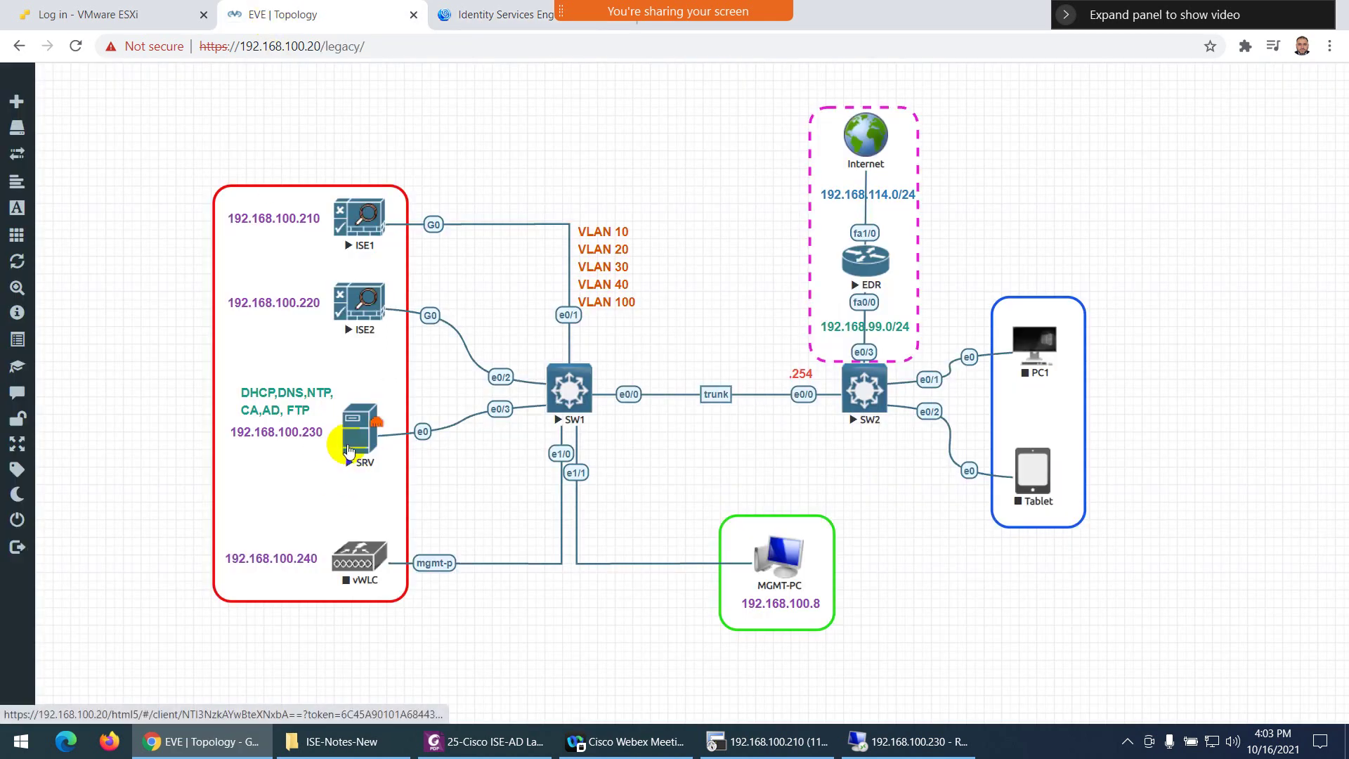
left_click(490, 21)
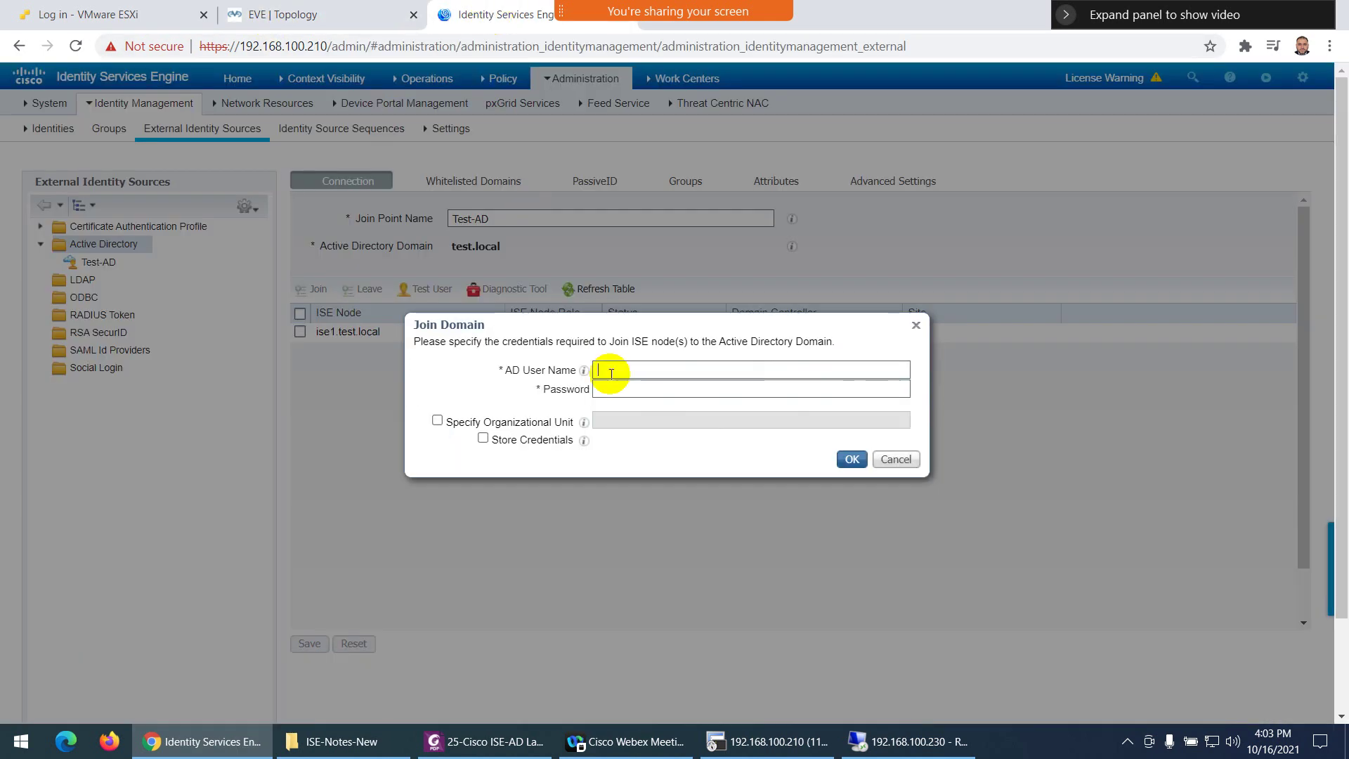
type("administrator")
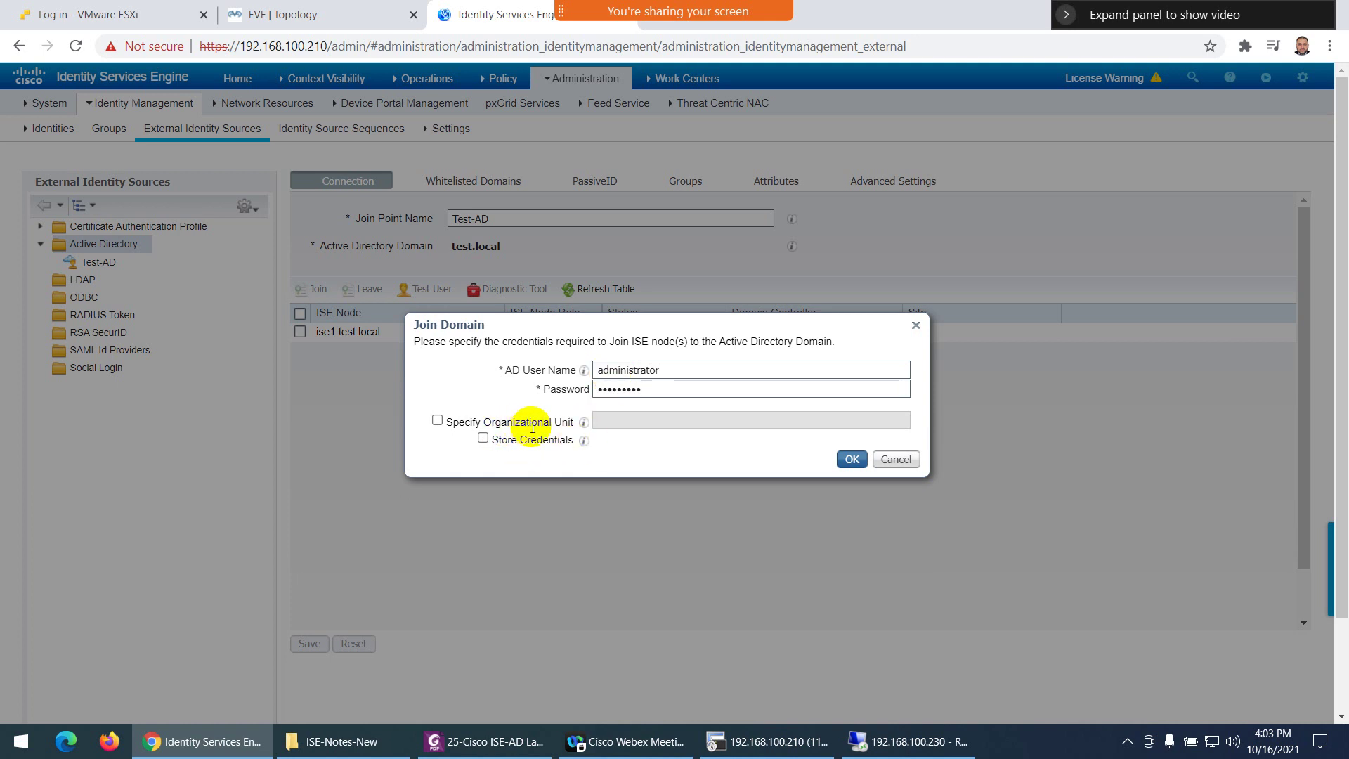
left_click(867, 464)
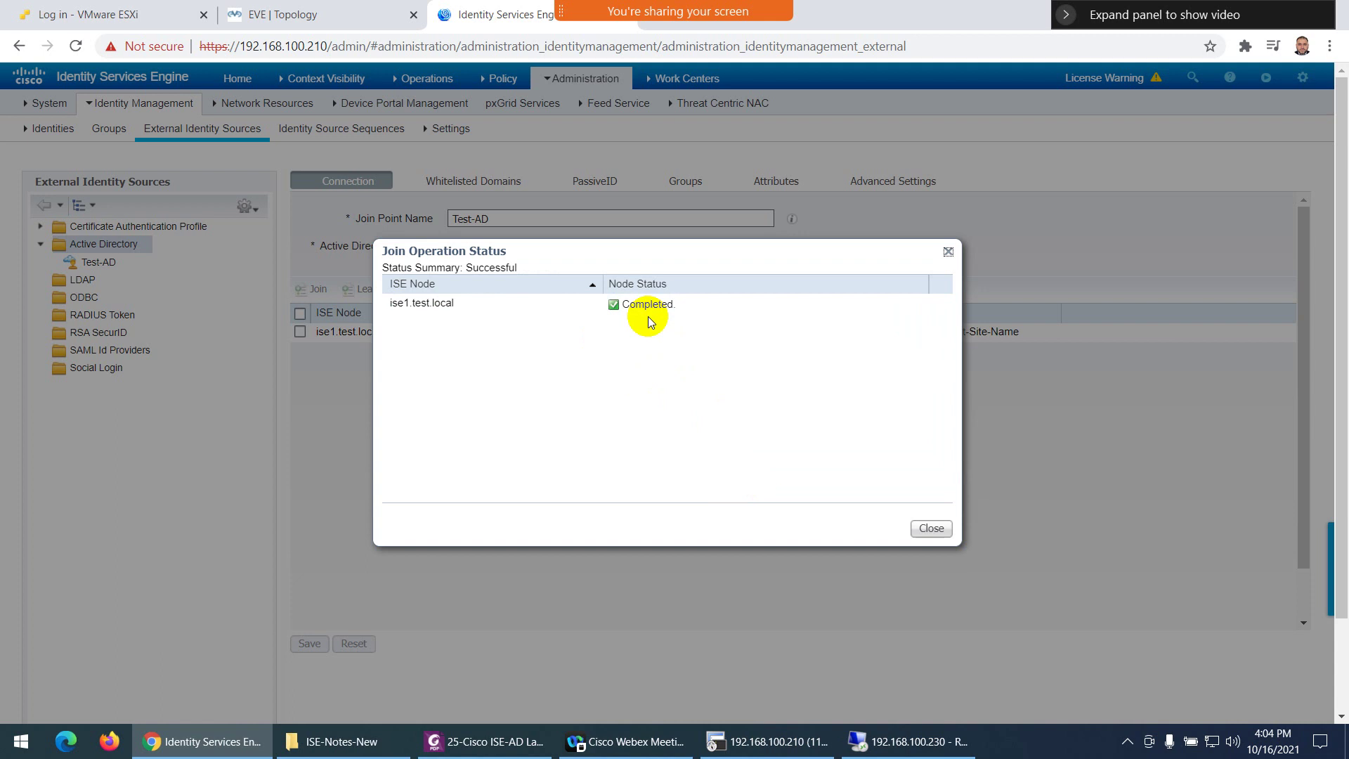
left_click(929, 528)
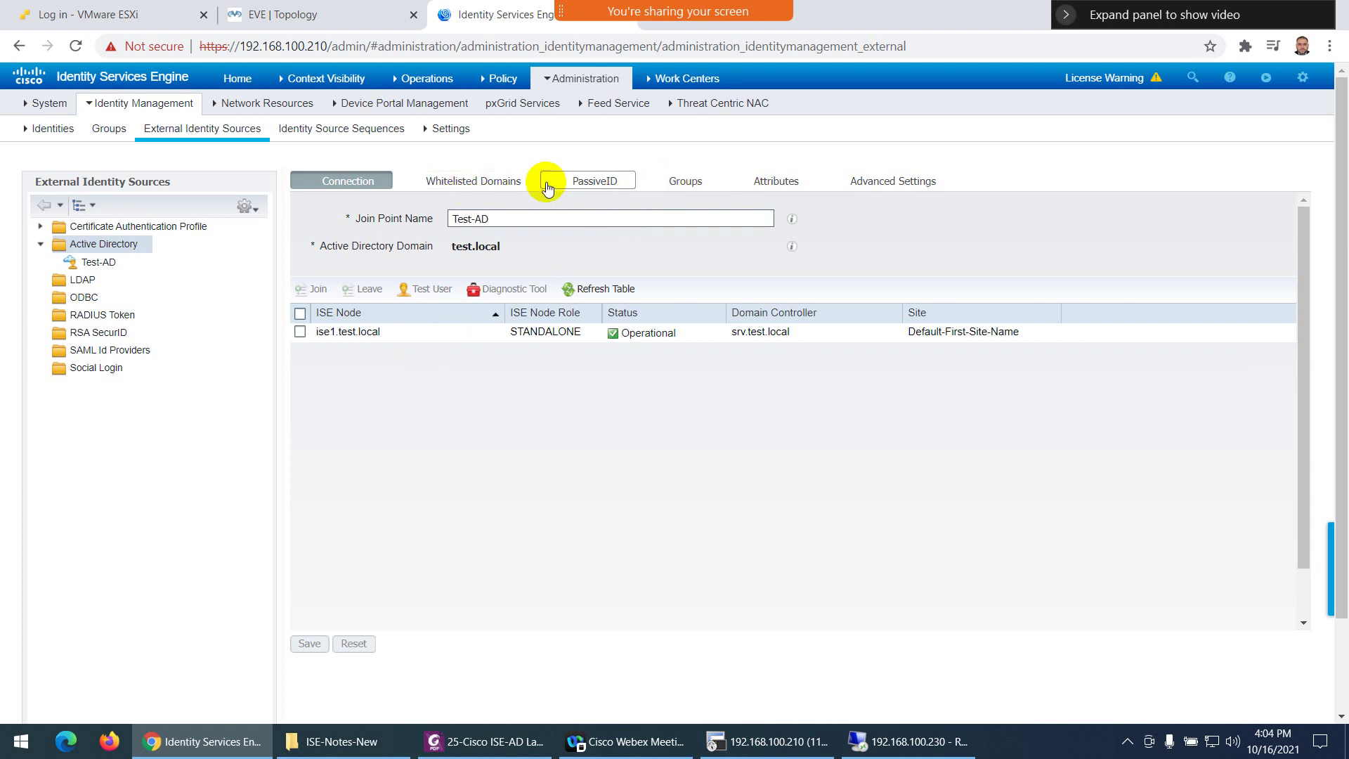
Step: Open Test-AD's groups list, and view the ISE organizational unit in Active Directory Users and Computers on the 192.168.100.230 remote server
left_click(681, 189)
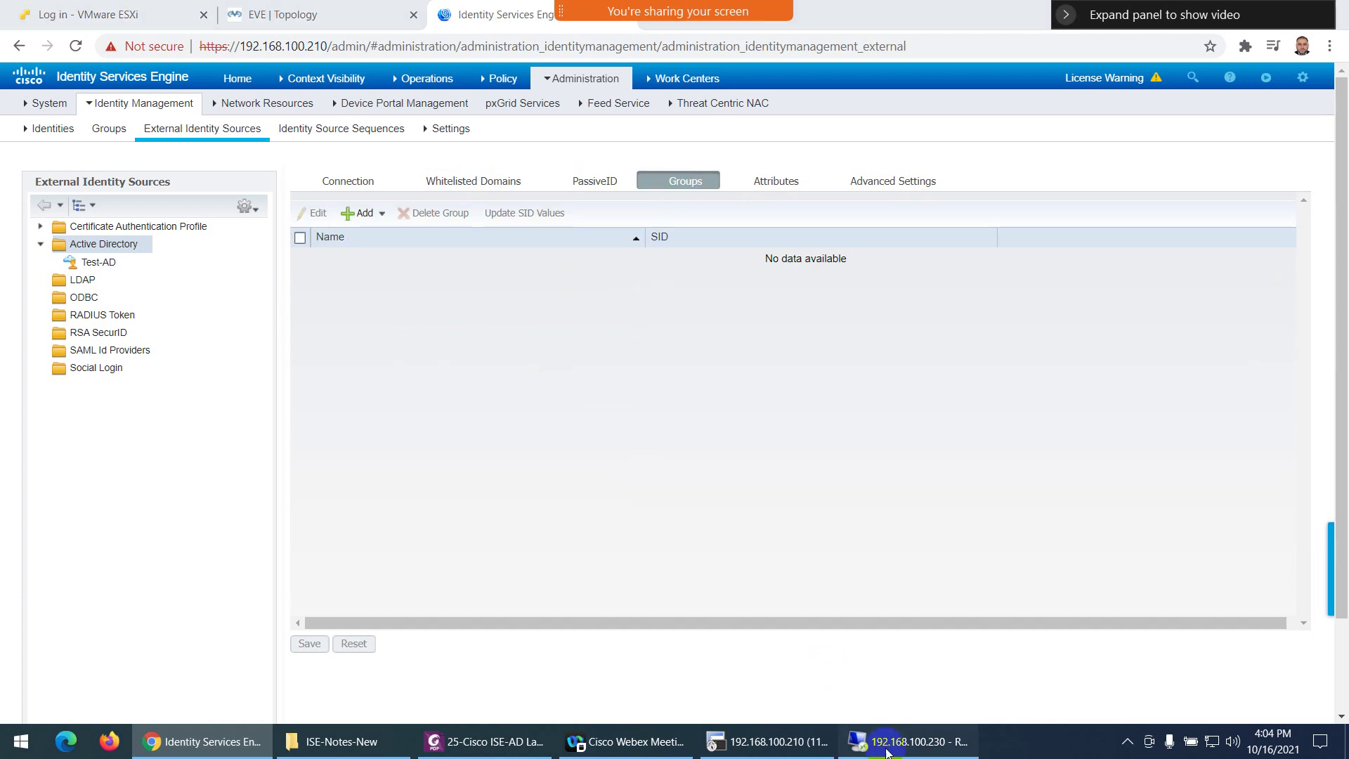
left_click(906, 742)
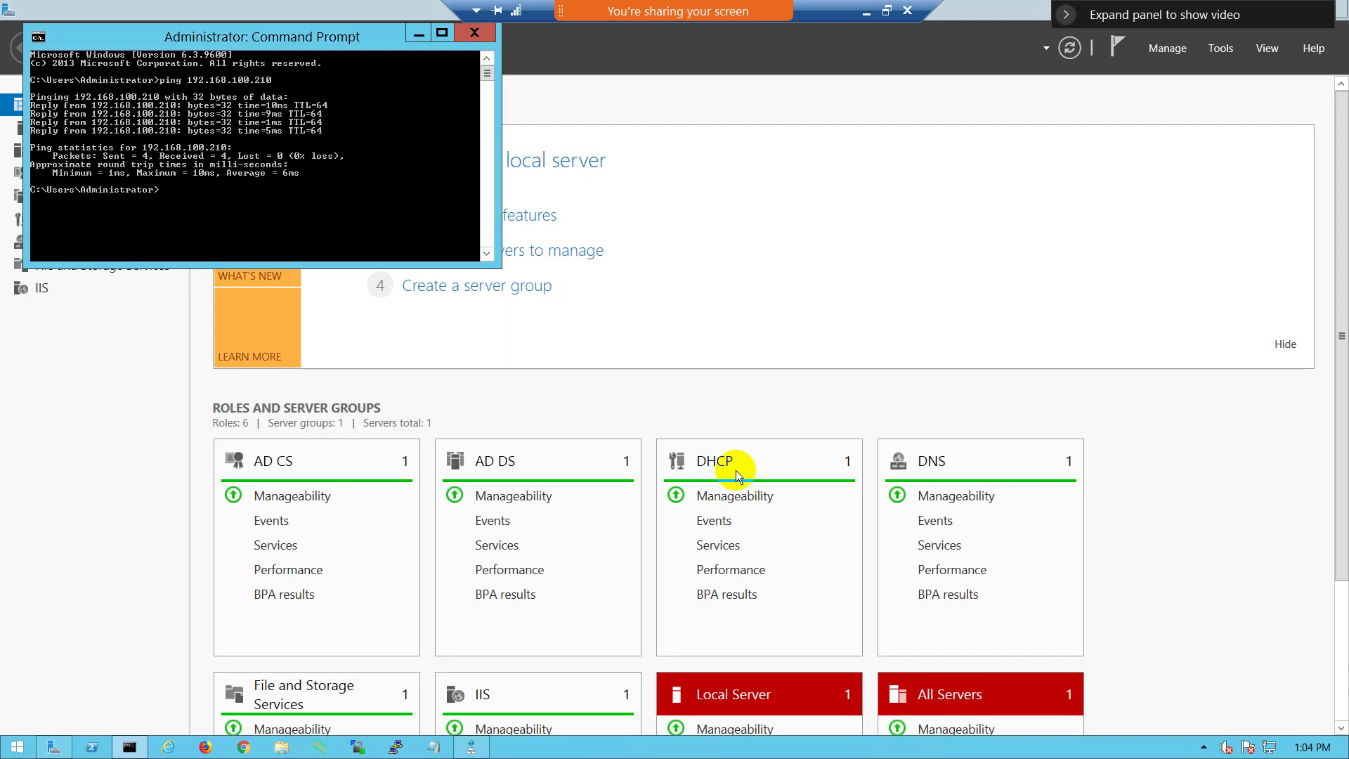
left_click(474, 32)
left_click(1223, 48)
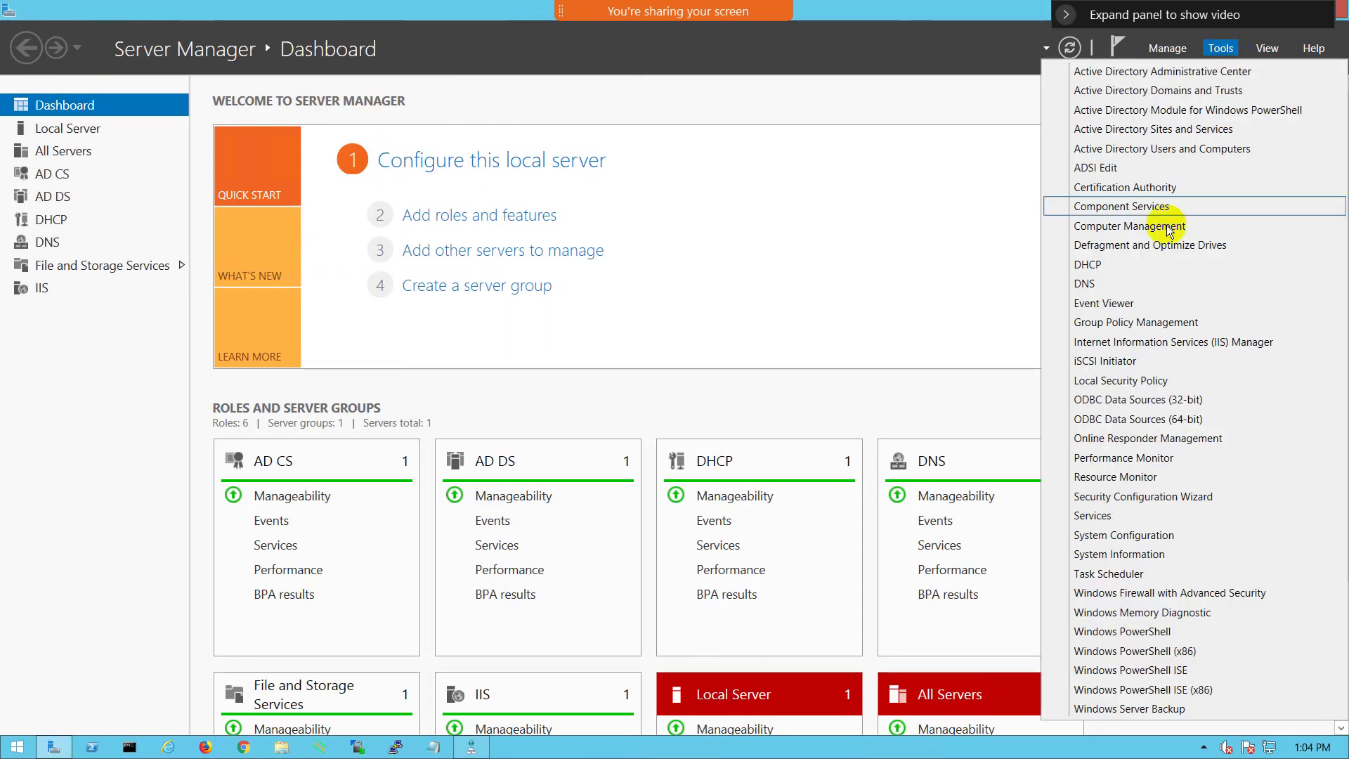
left_click(1159, 149)
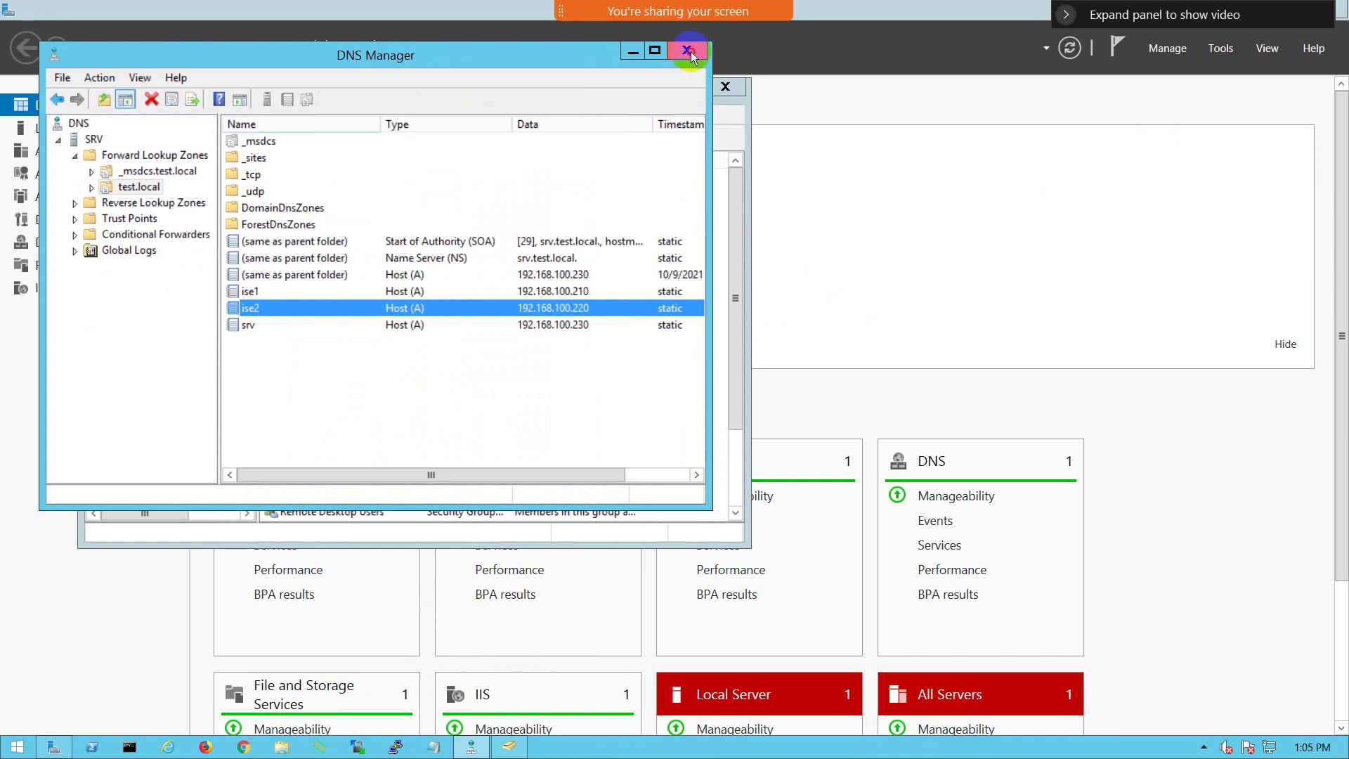
left_click(689, 52)
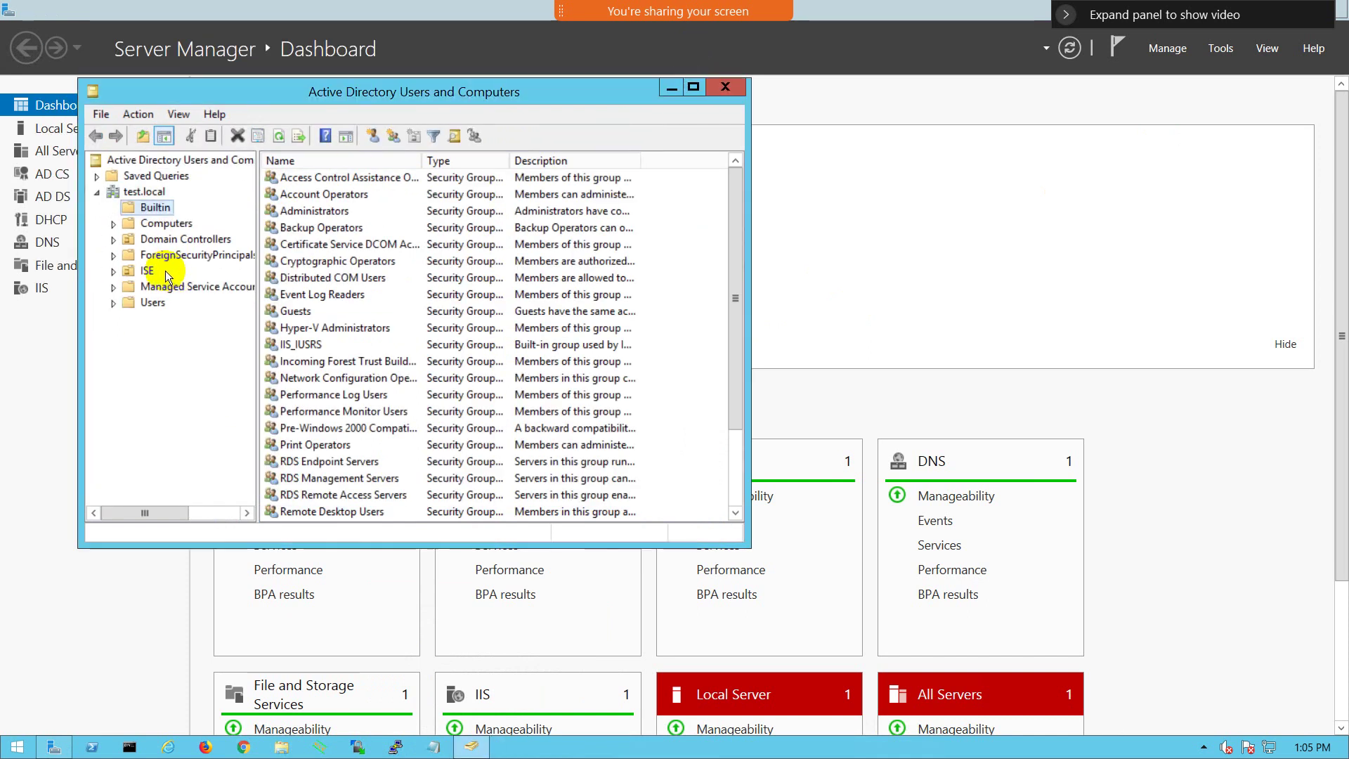
left_click(144, 271)
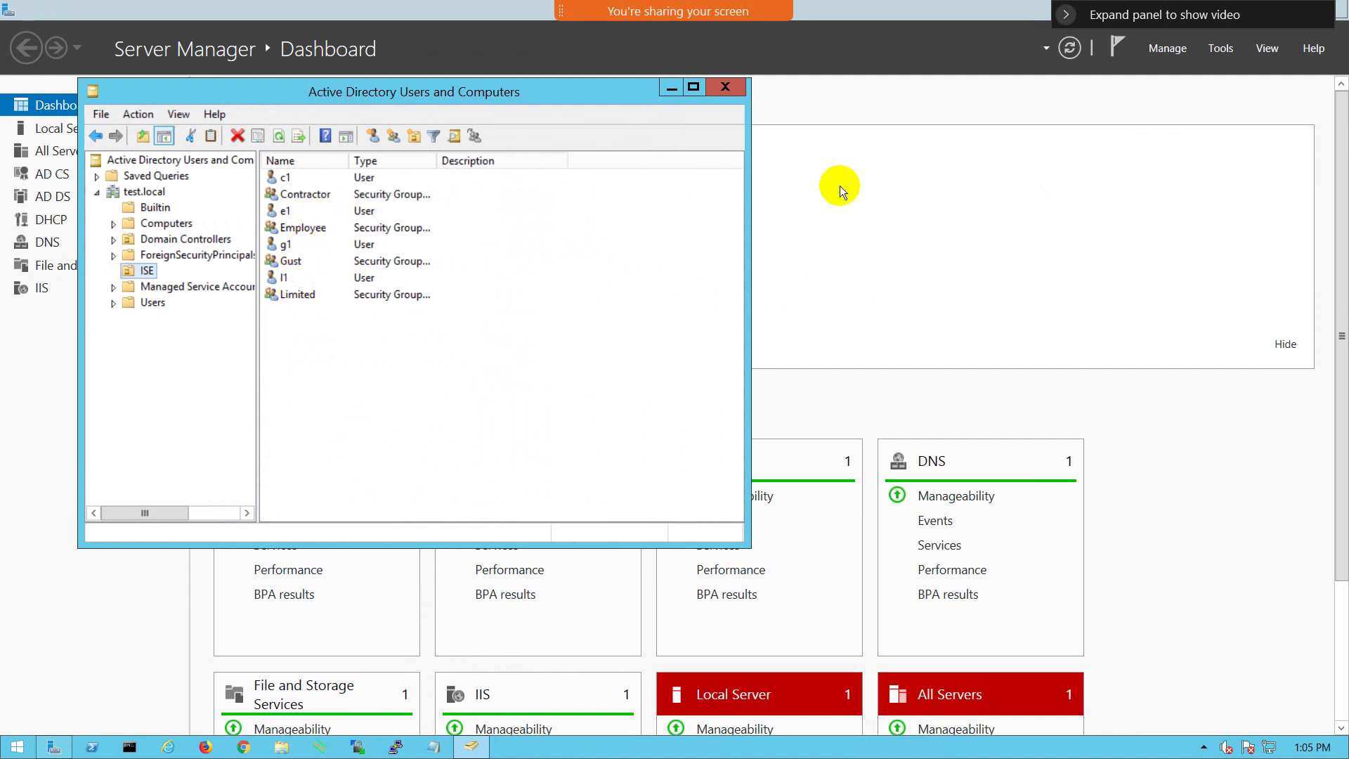
left_click(866, 14)
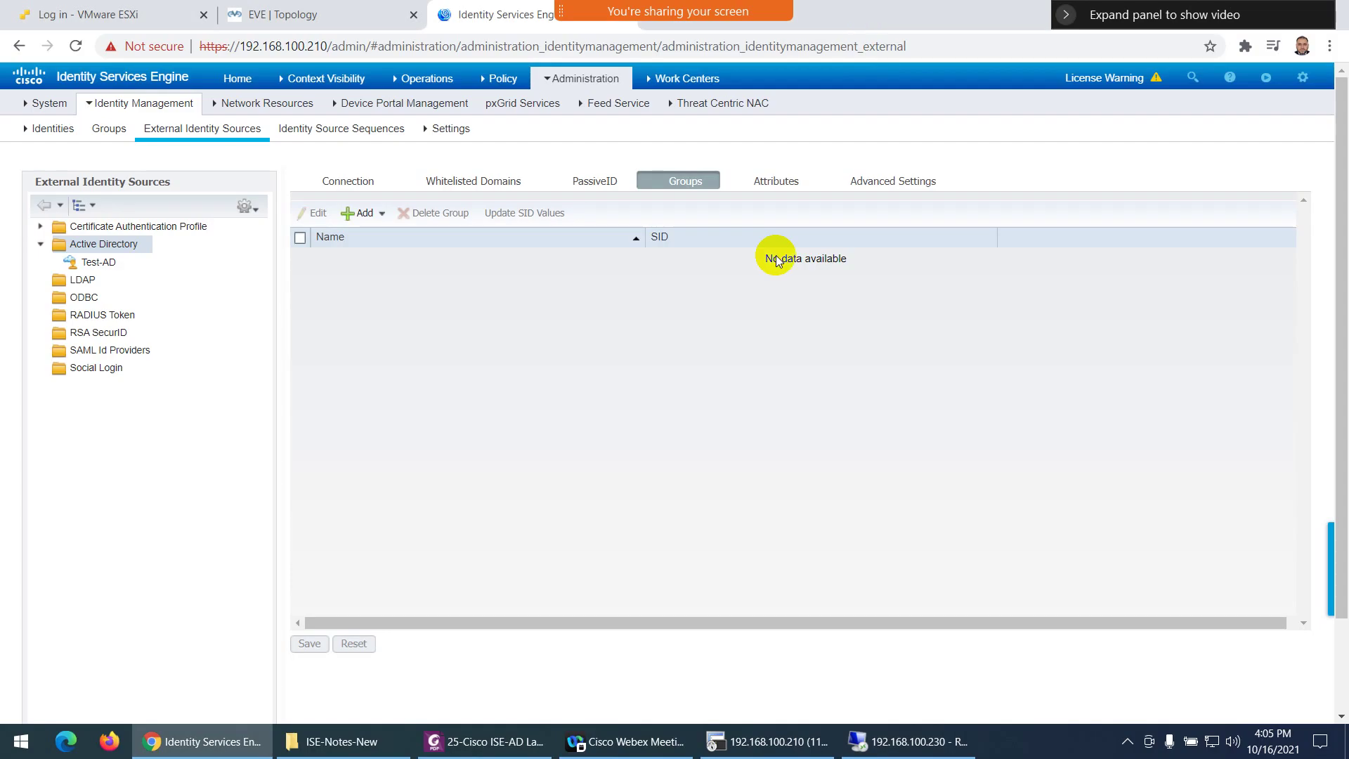
Step: Retrieve all test.local groups from the directory in Identity Services Engine, checking the Builtin container on the remote server beforehand
left_click(358, 214)
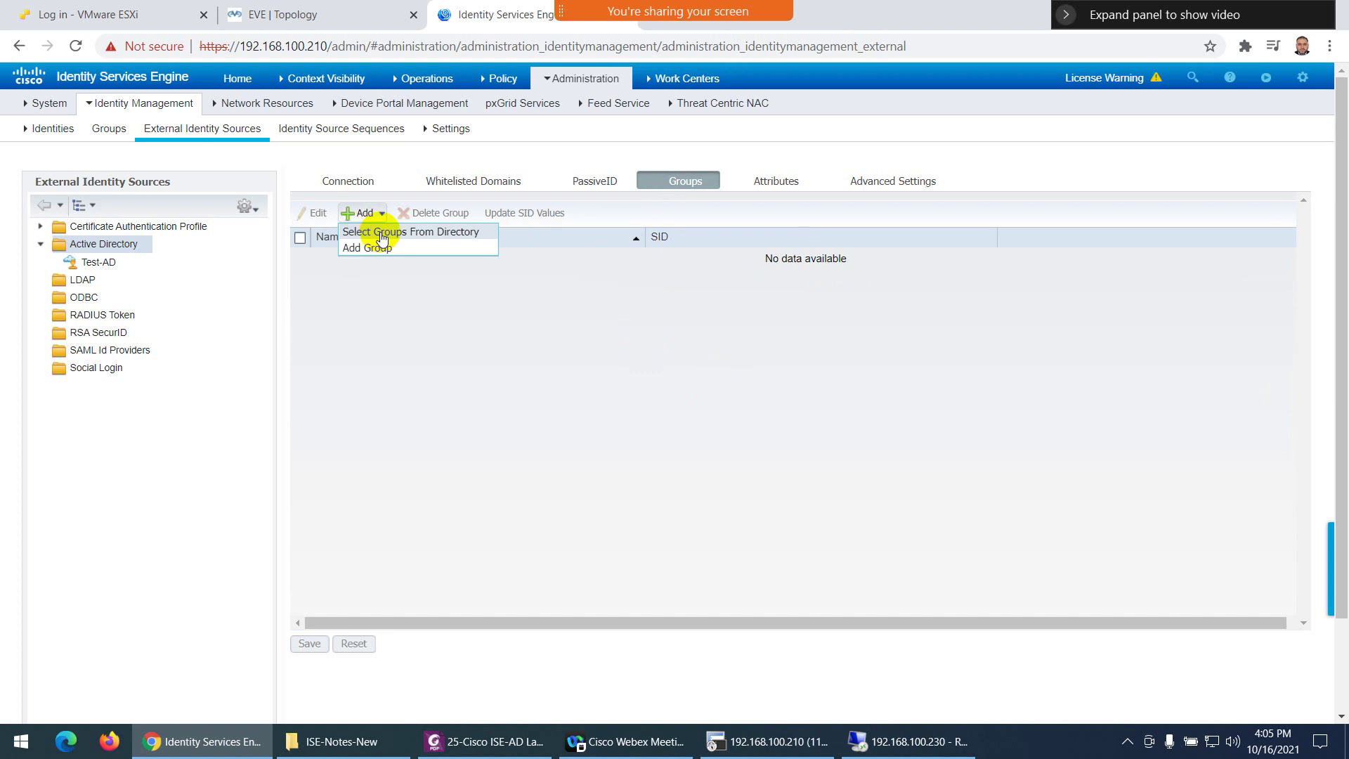
left_click(427, 233)
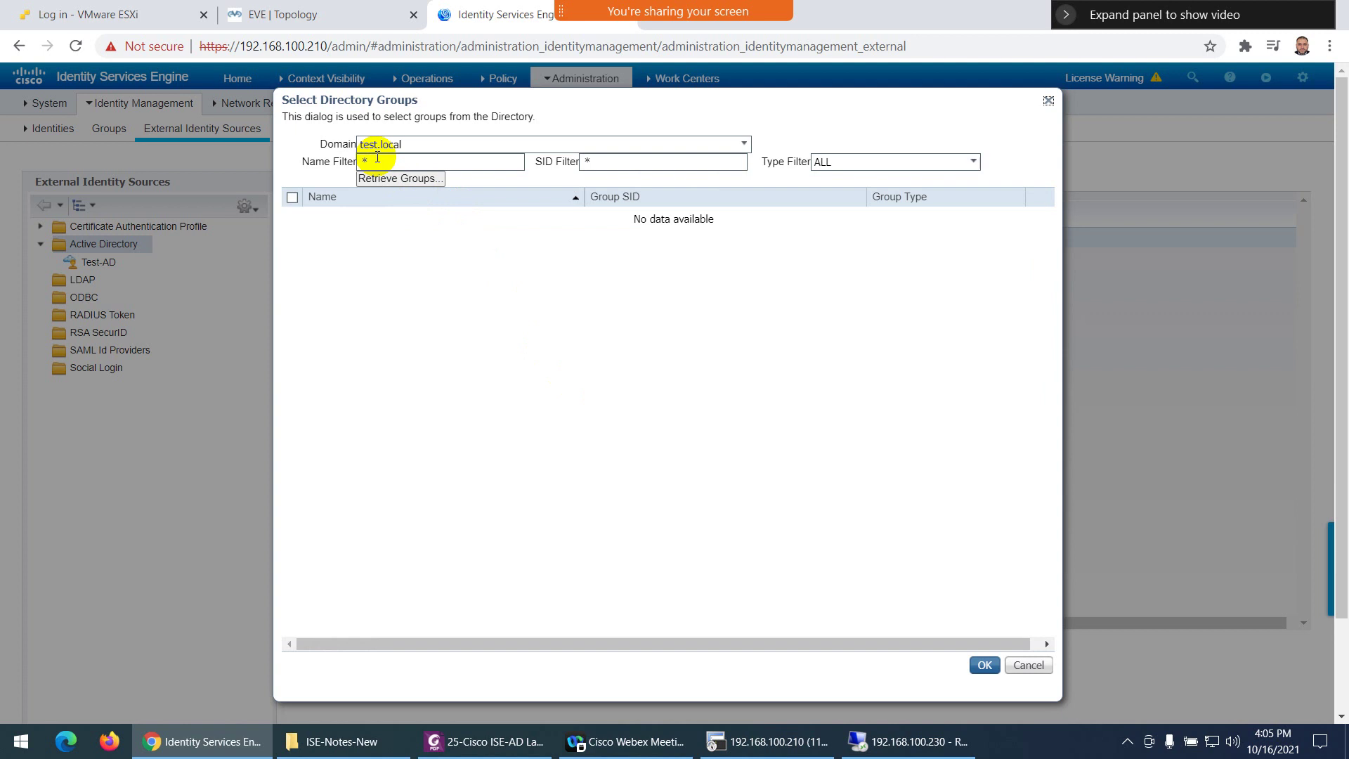
left_click(874, 739)
left_click(163, 193)
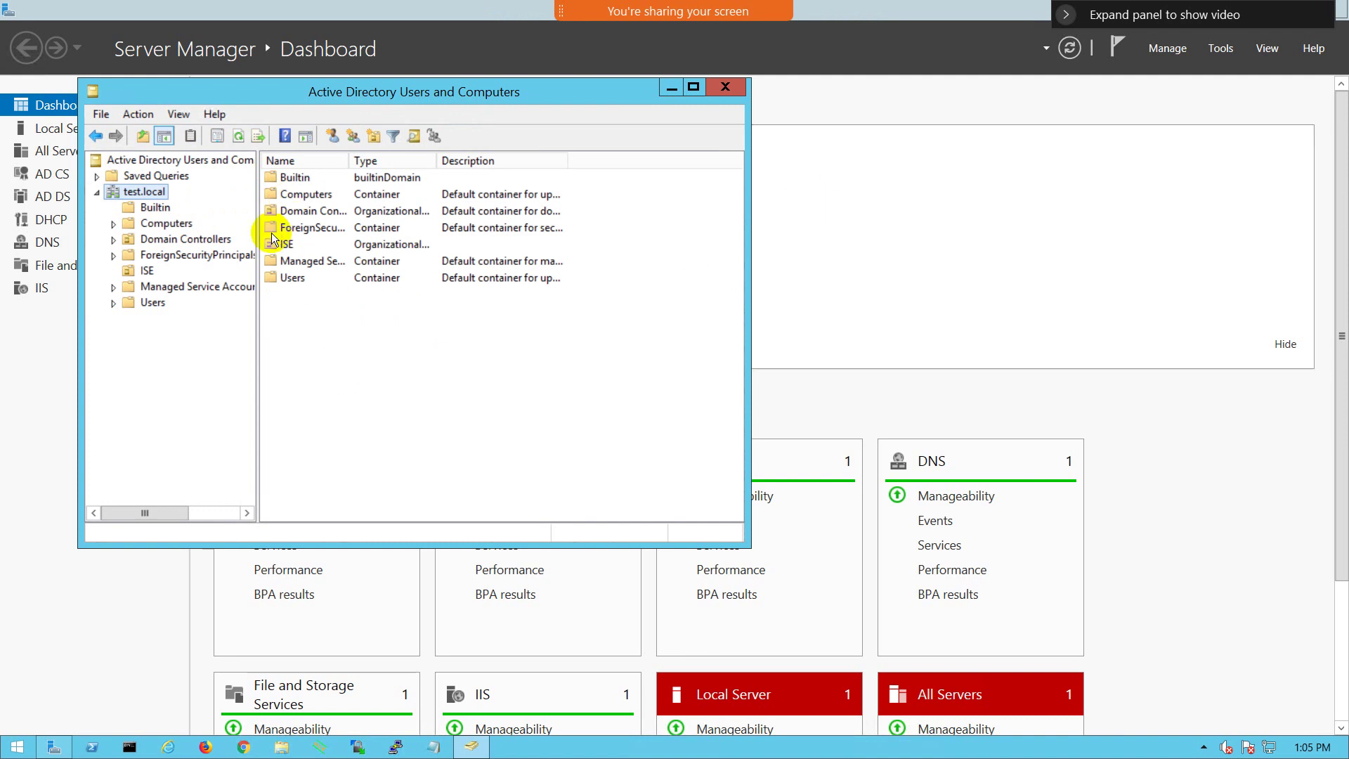
double_click(295, 178)
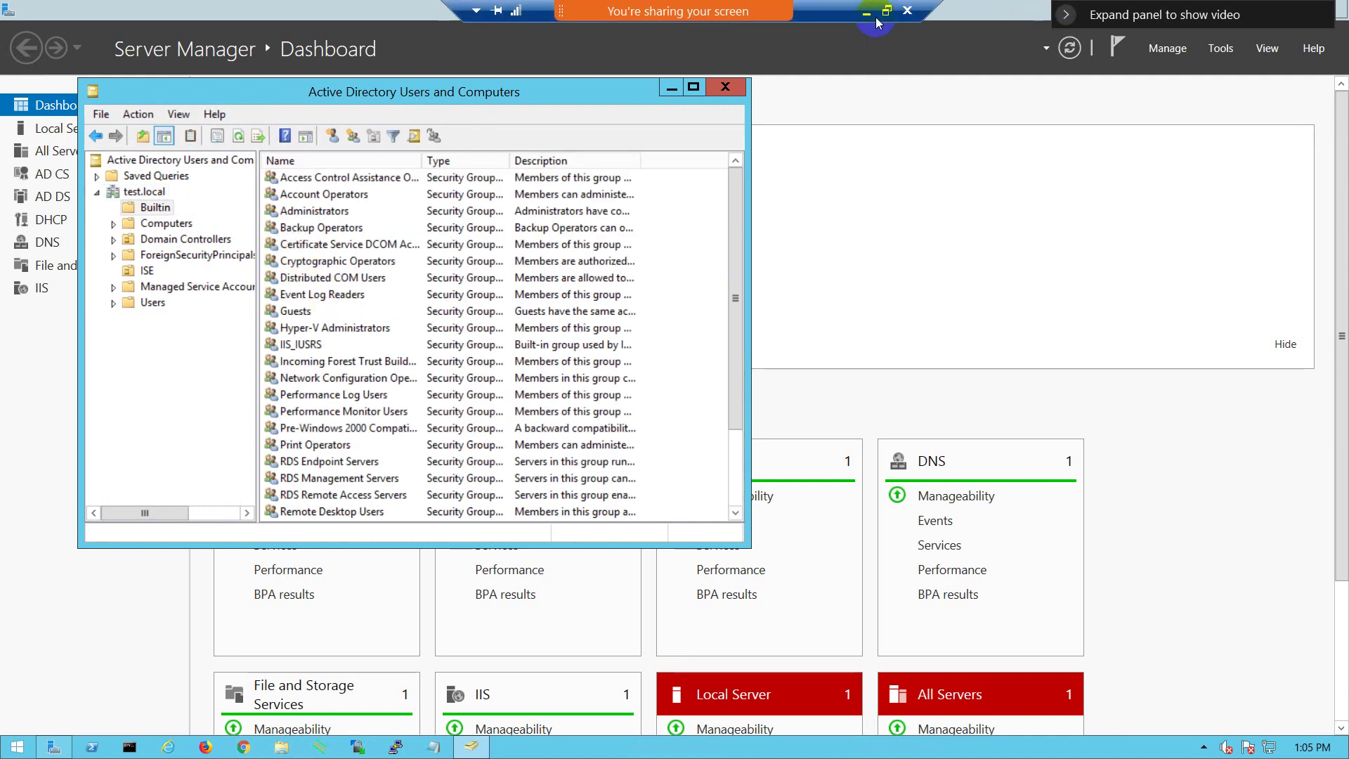
left_click(869, 13)
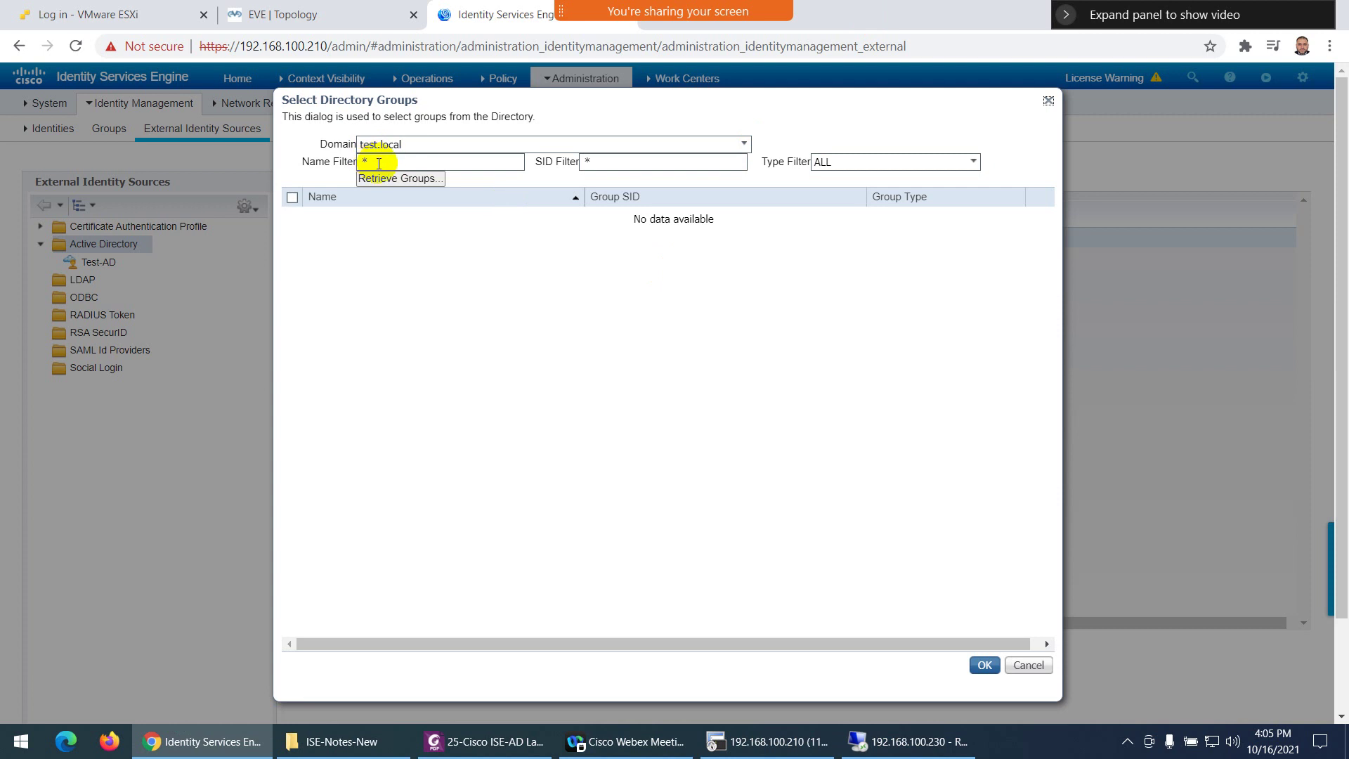
left_click(391, 180)
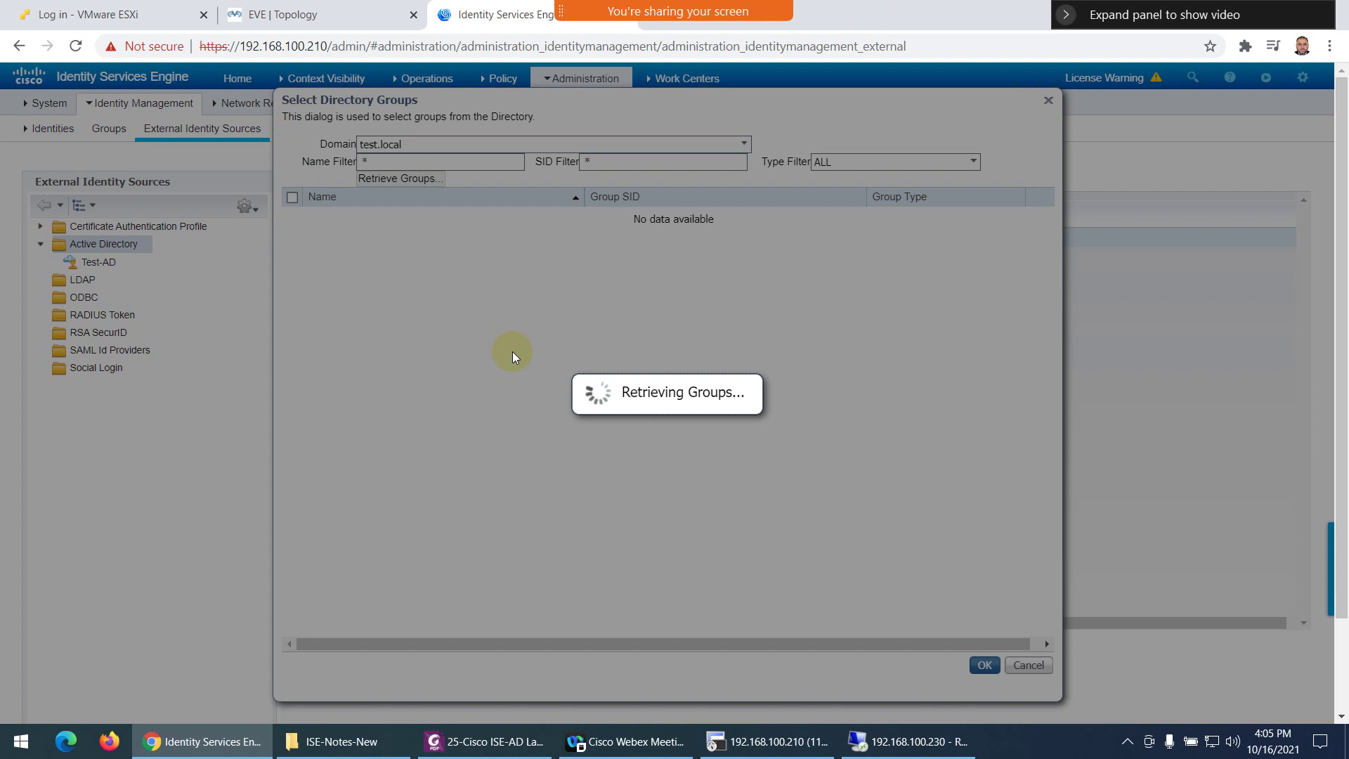
Step: Switch to the remote server and examine the security groups in the Builtin container of test.local
left_click(855, 734)
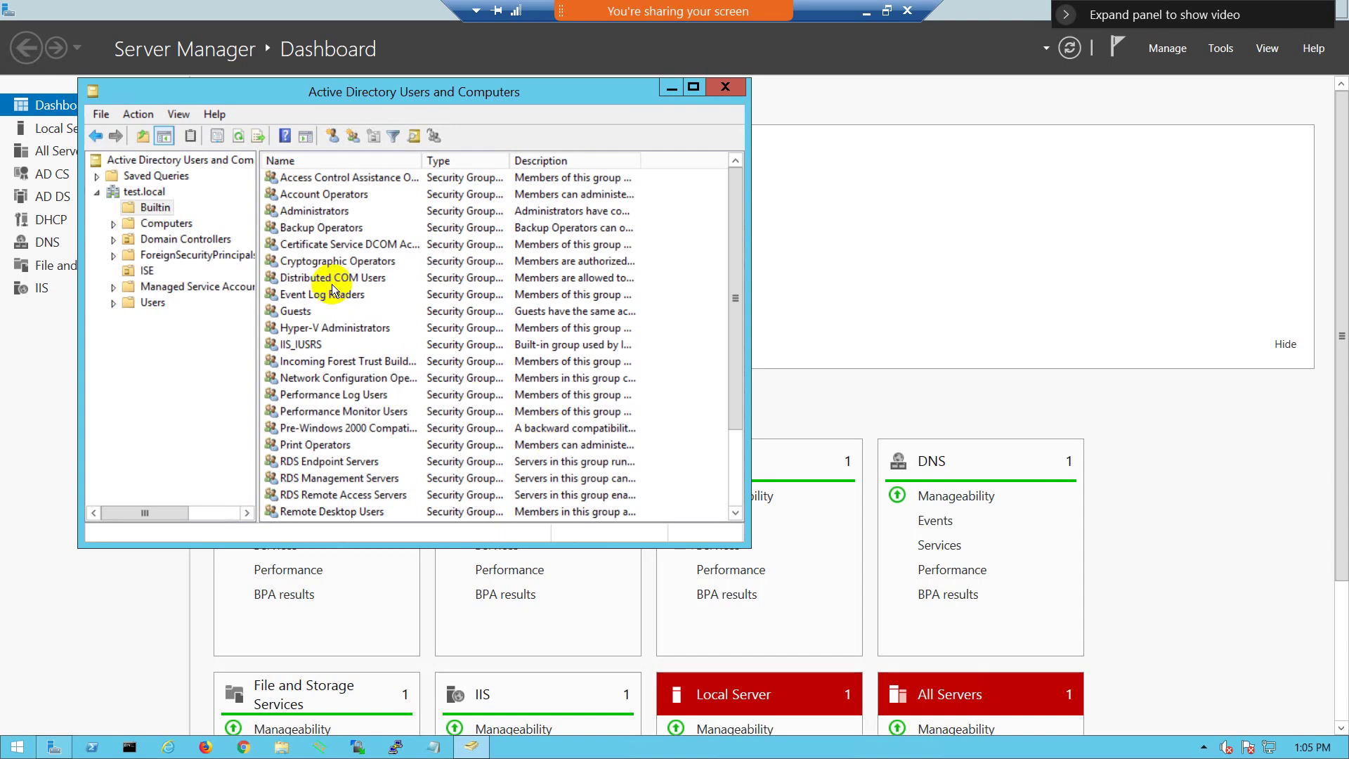
left_click(304, 261)
left_click(295, 212)
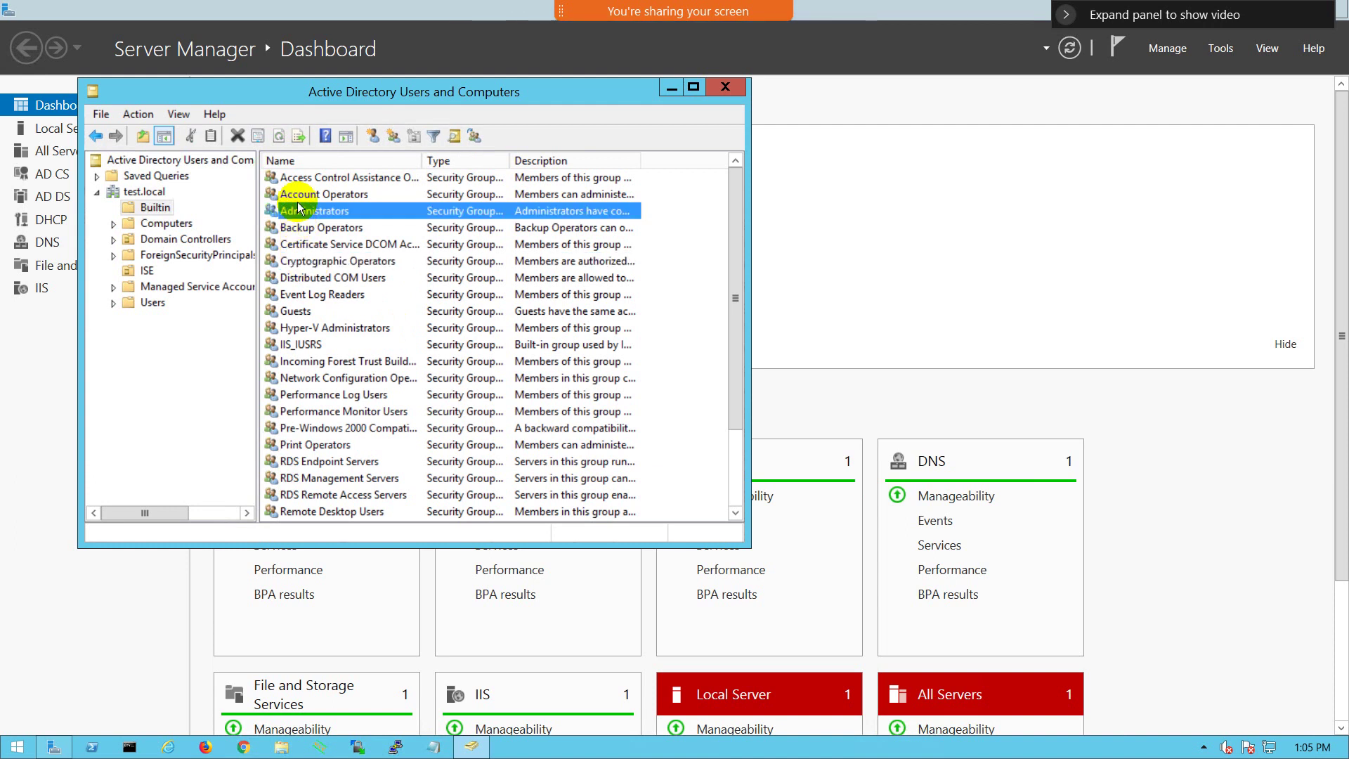
left_click(300, 195)
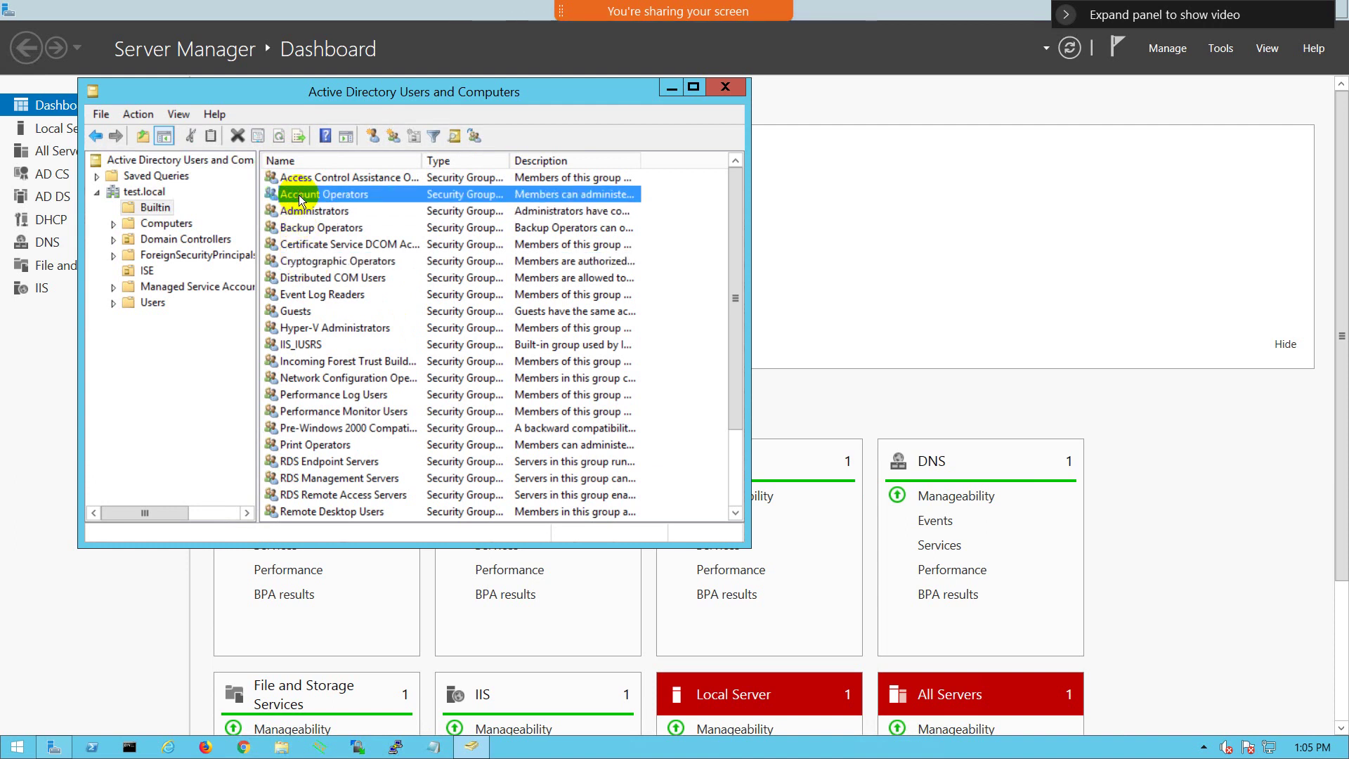
left_click(301, 311)
left_click(303, 346)
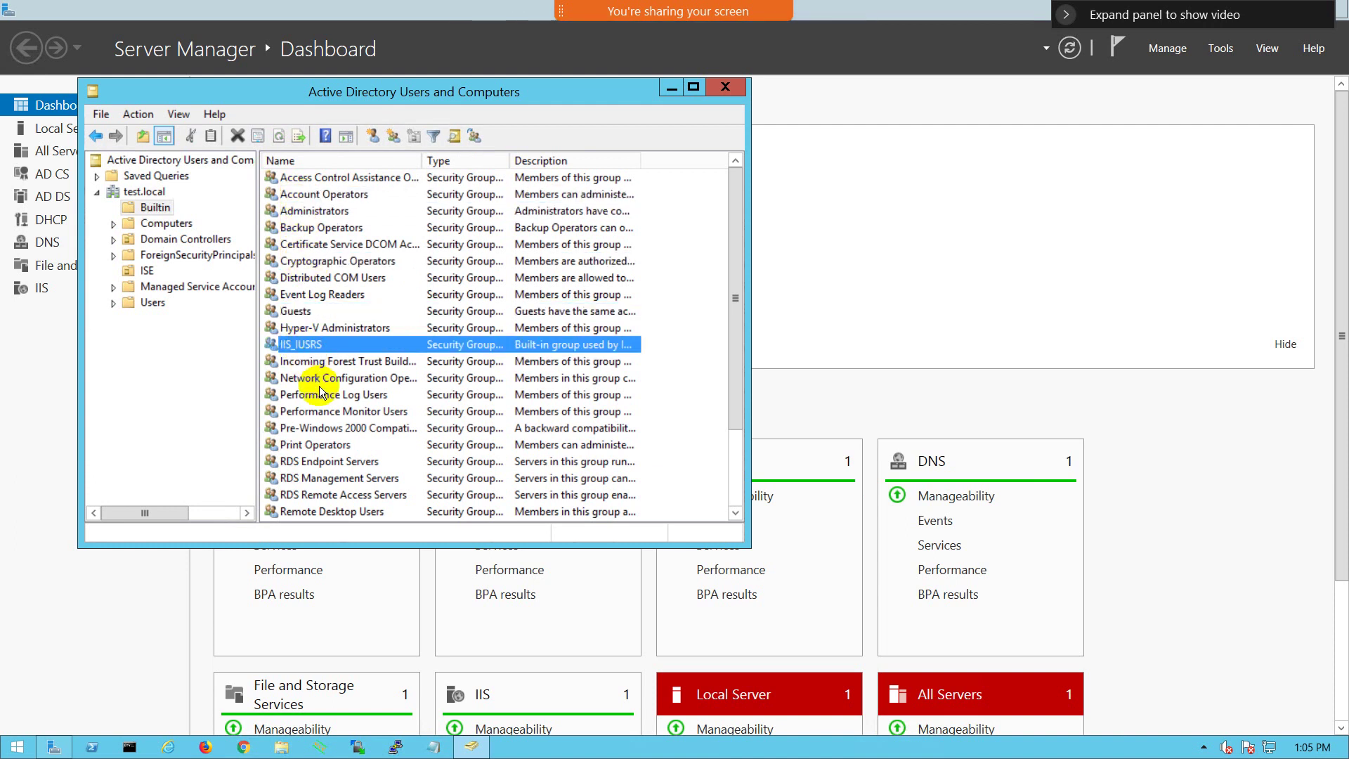
left_click(303, 362)
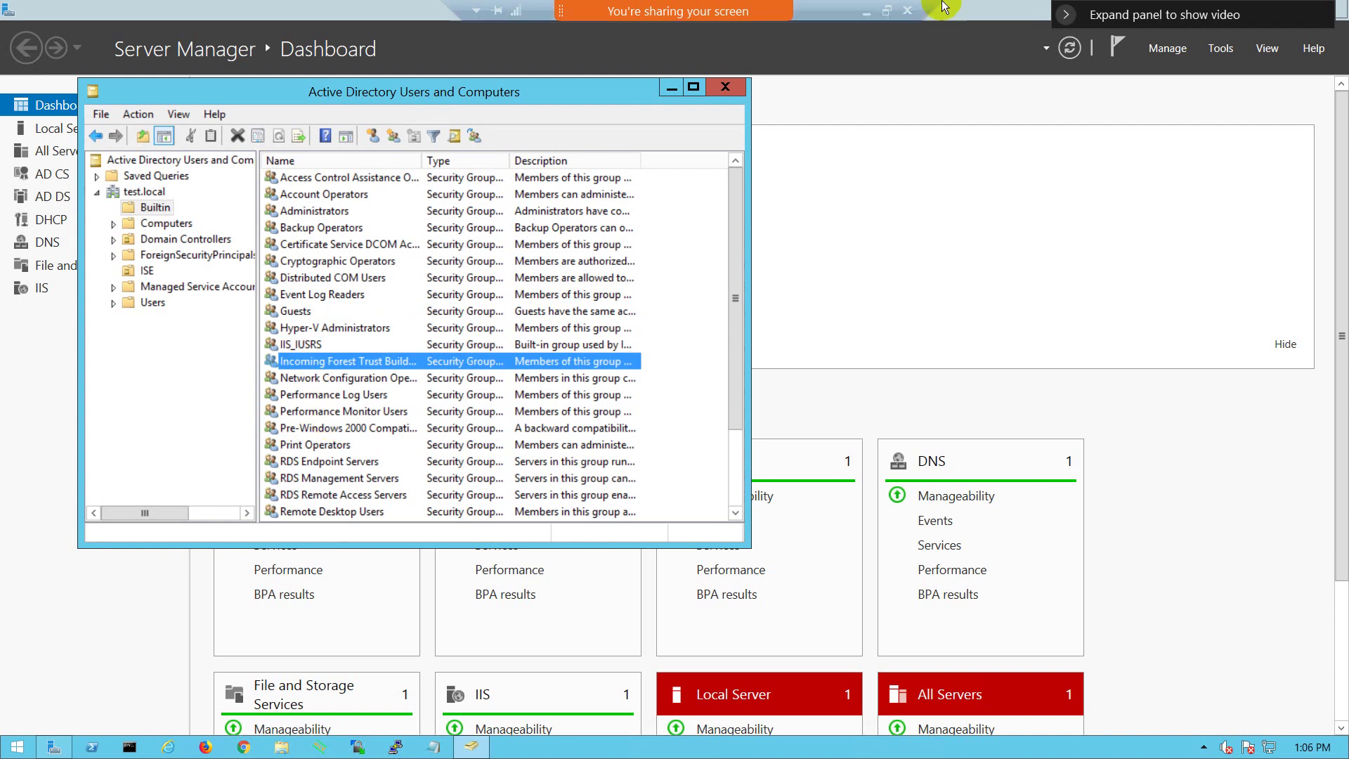
Step: Check the ISE organizational unit on the remote server, and select its Contractor, Employee, Gust and Limited groups in Identity Services Engine's retrieved directory groups
left_click(146, 270)
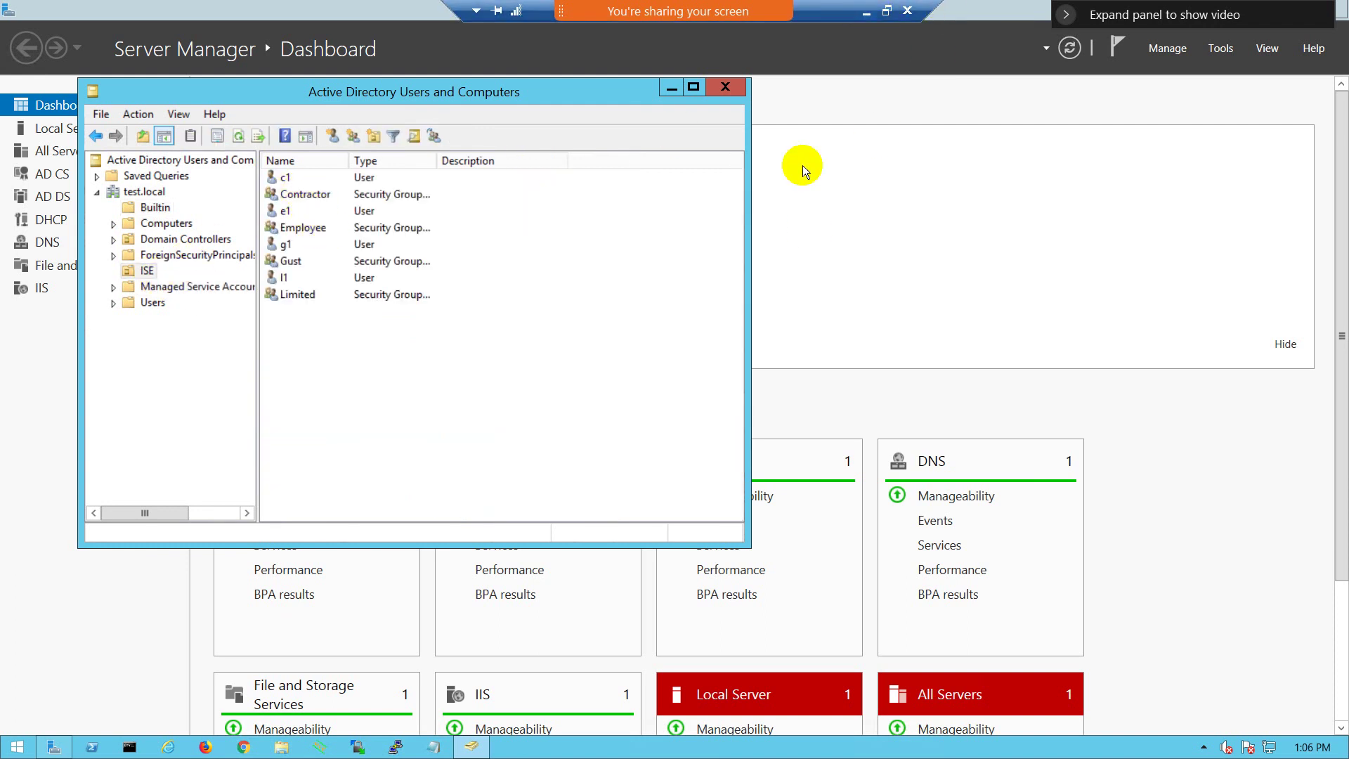
left_click(868, 11)
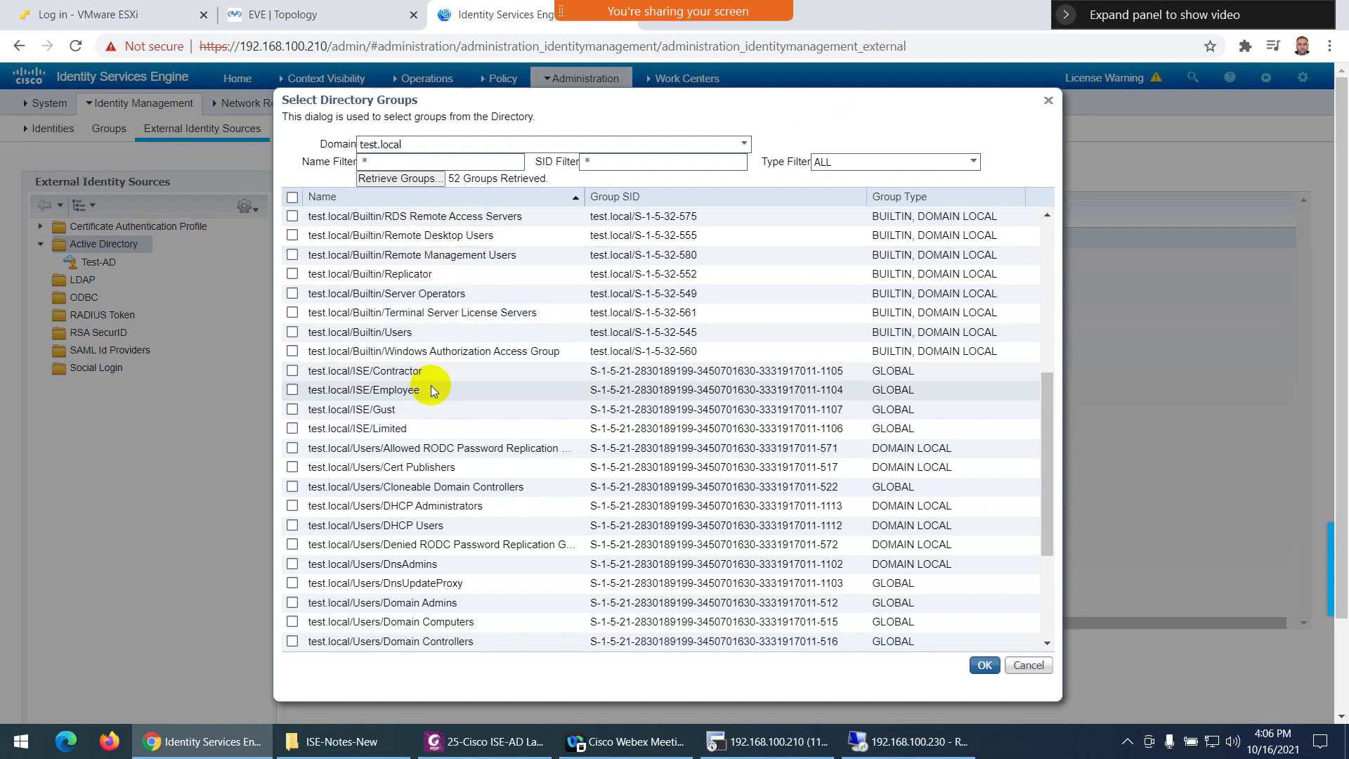
left_click(293, 371)
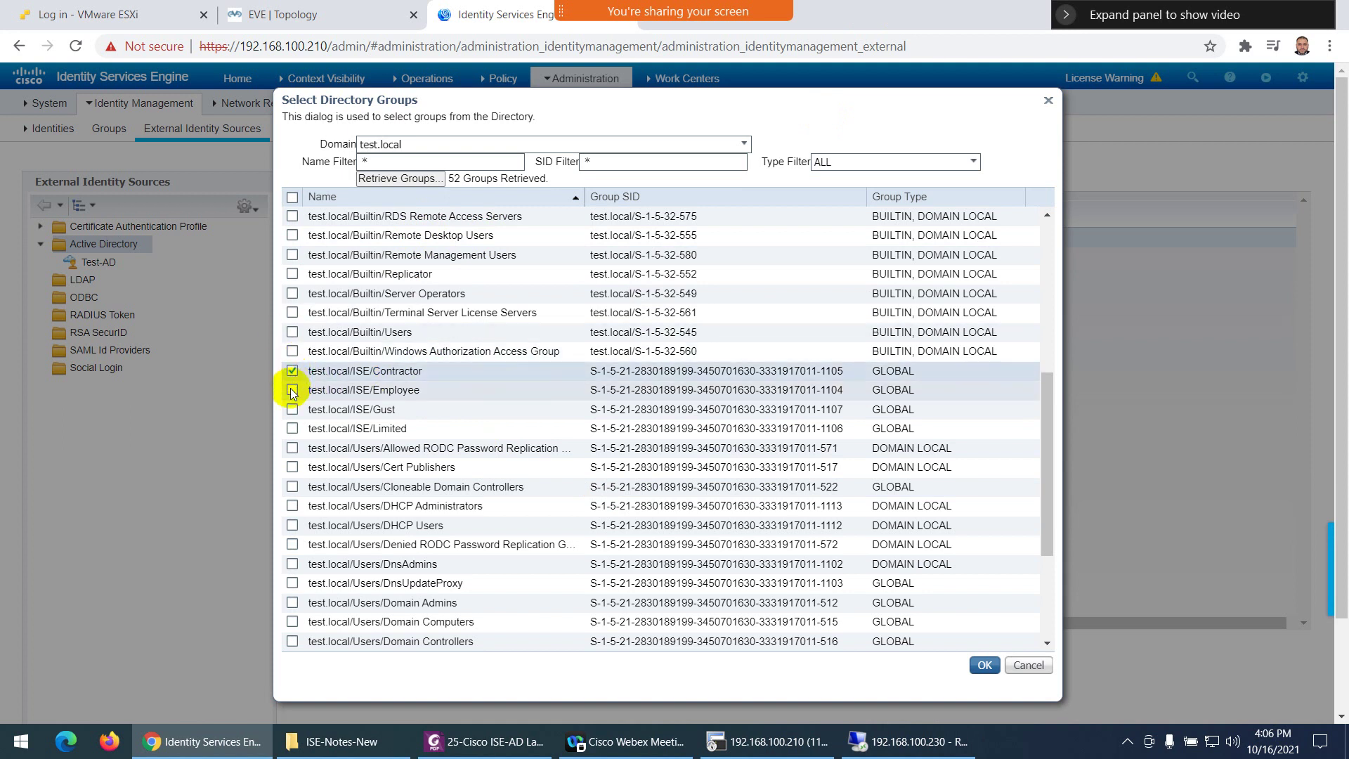
left_click(292, 390)
left_click(292, 409)
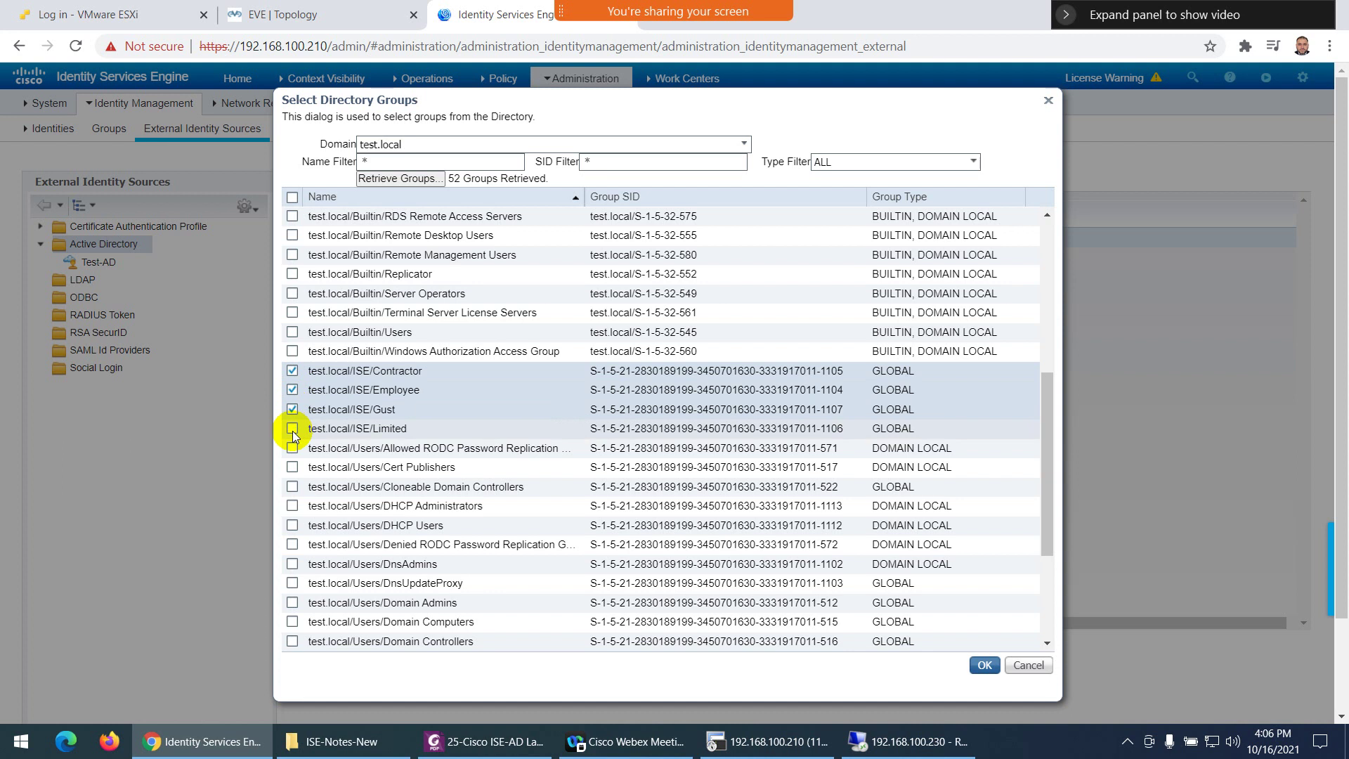
left_click(293, 430)
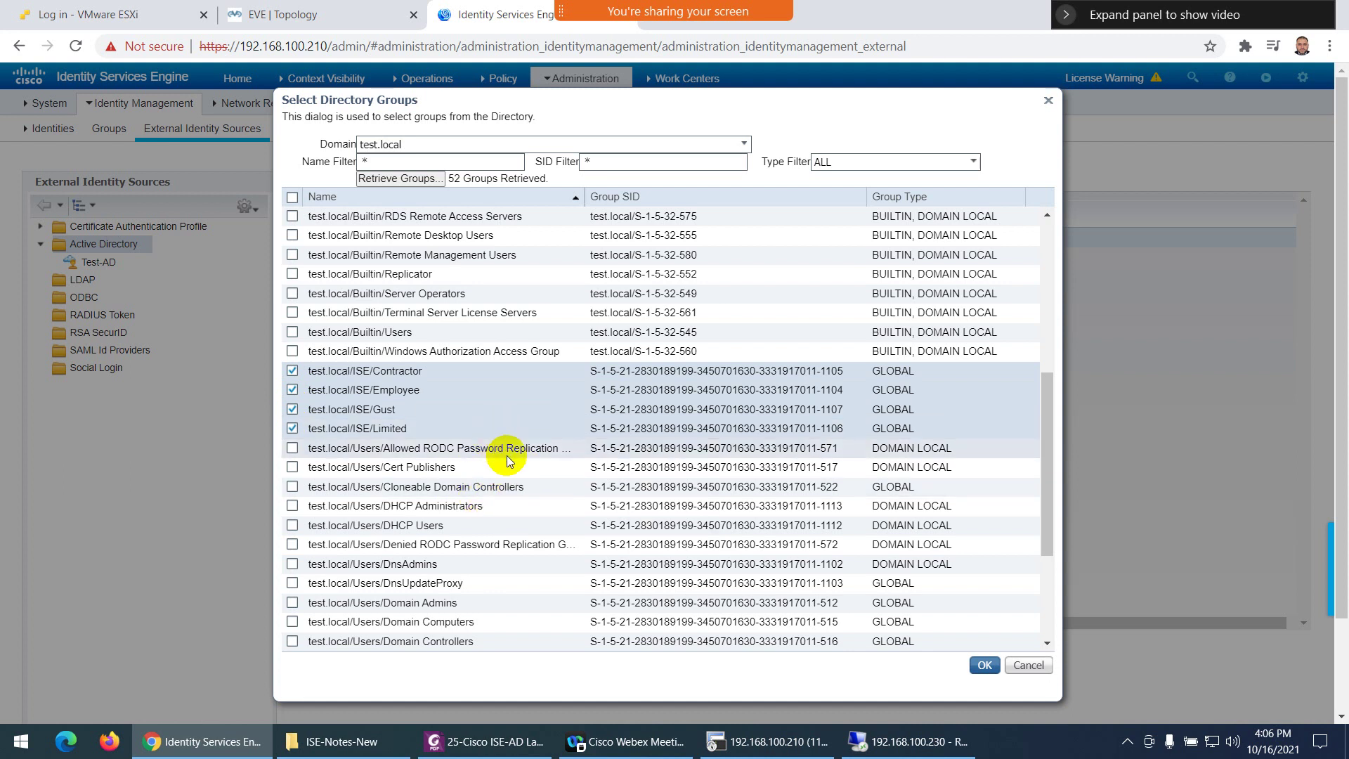
Step: Include test.local/Users/Domain Users in the directory group selection, import the selected groups into Test-AD and save the join point
scroll(507, 455, "down", 3)
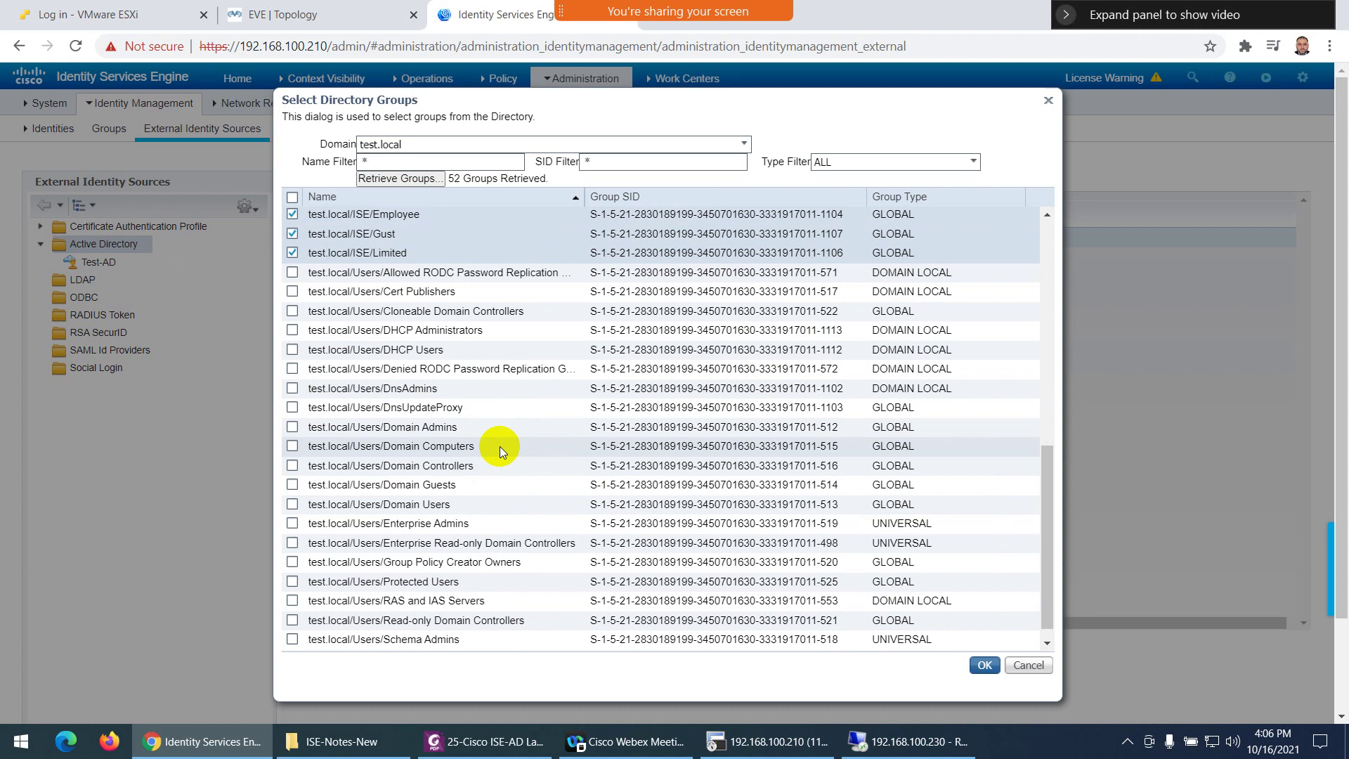
scroll(506, 464, "down", 3)
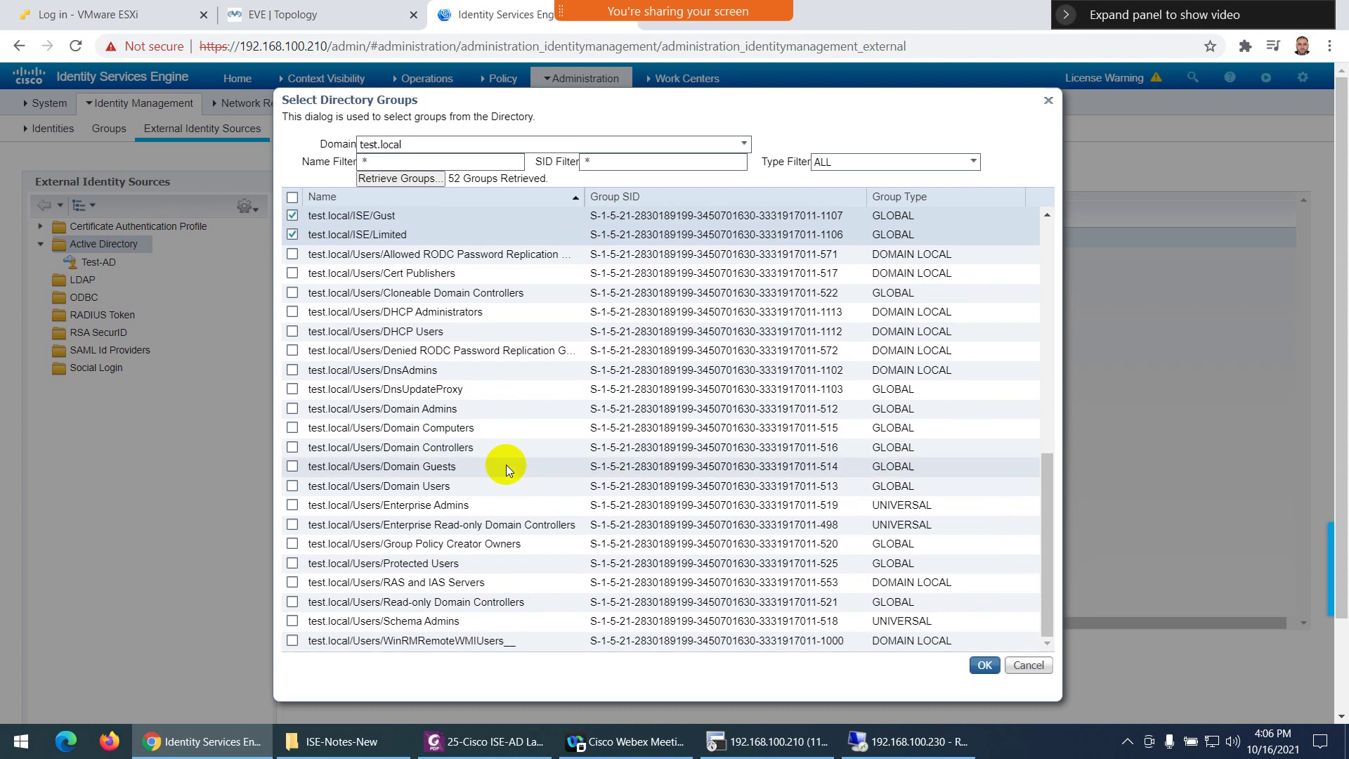
scroll(505, 477, "down", 3)
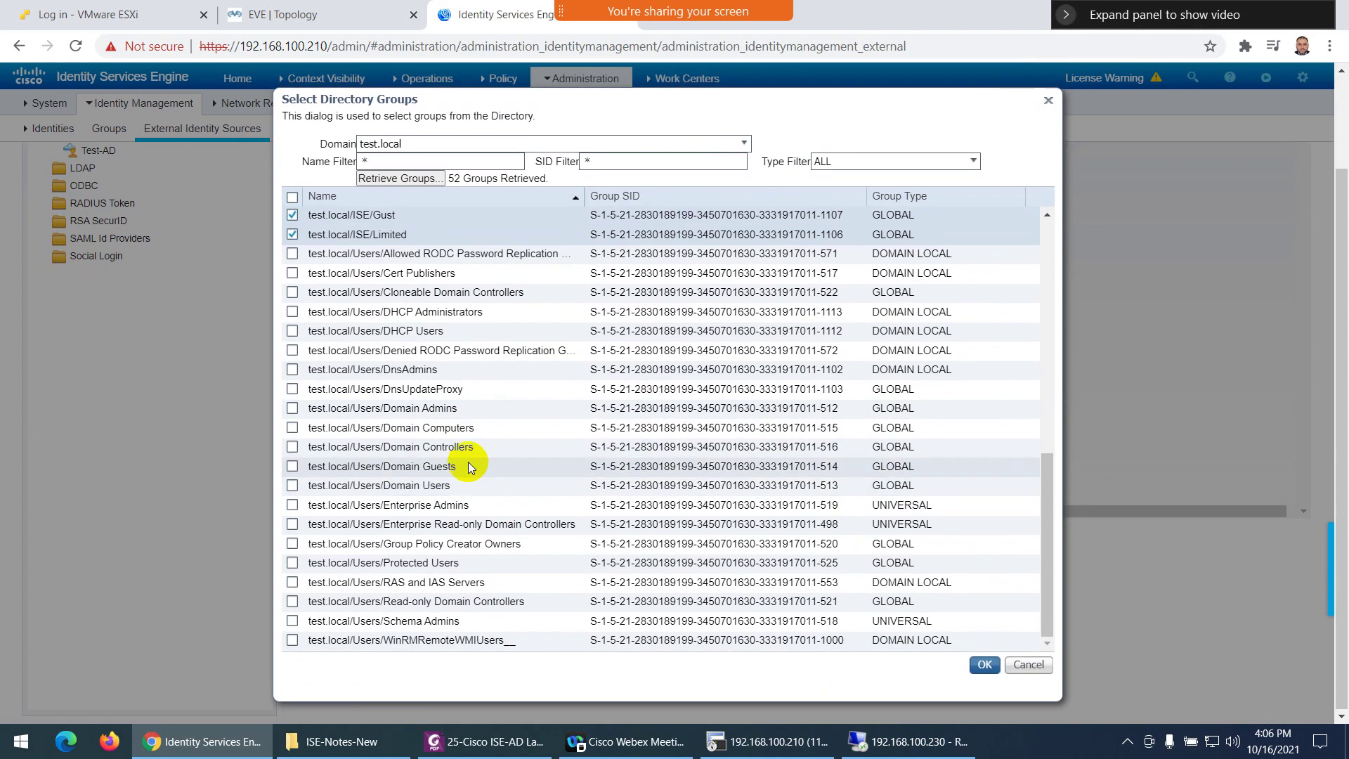
left_click(292, 485)
scroll(358, 323, "up", 3)
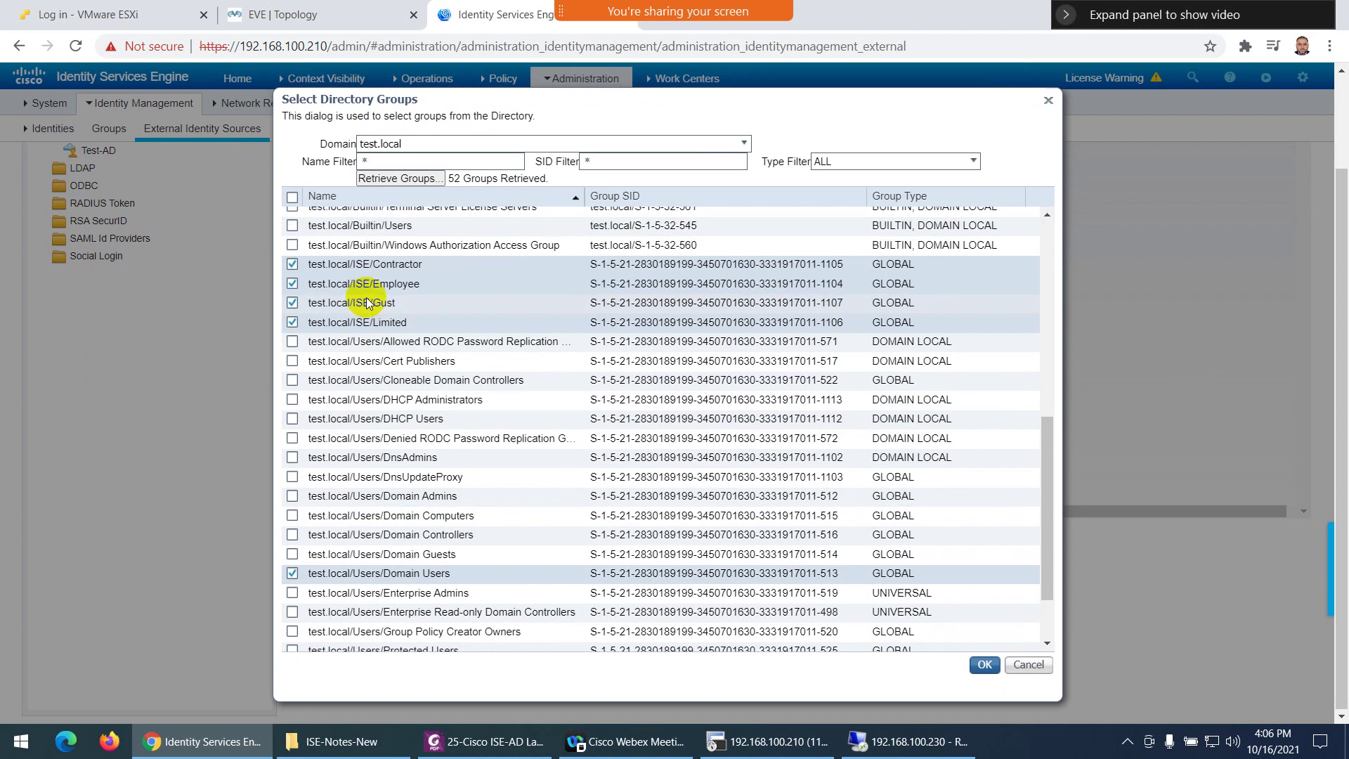
scroll(386, 436, "down", 3)
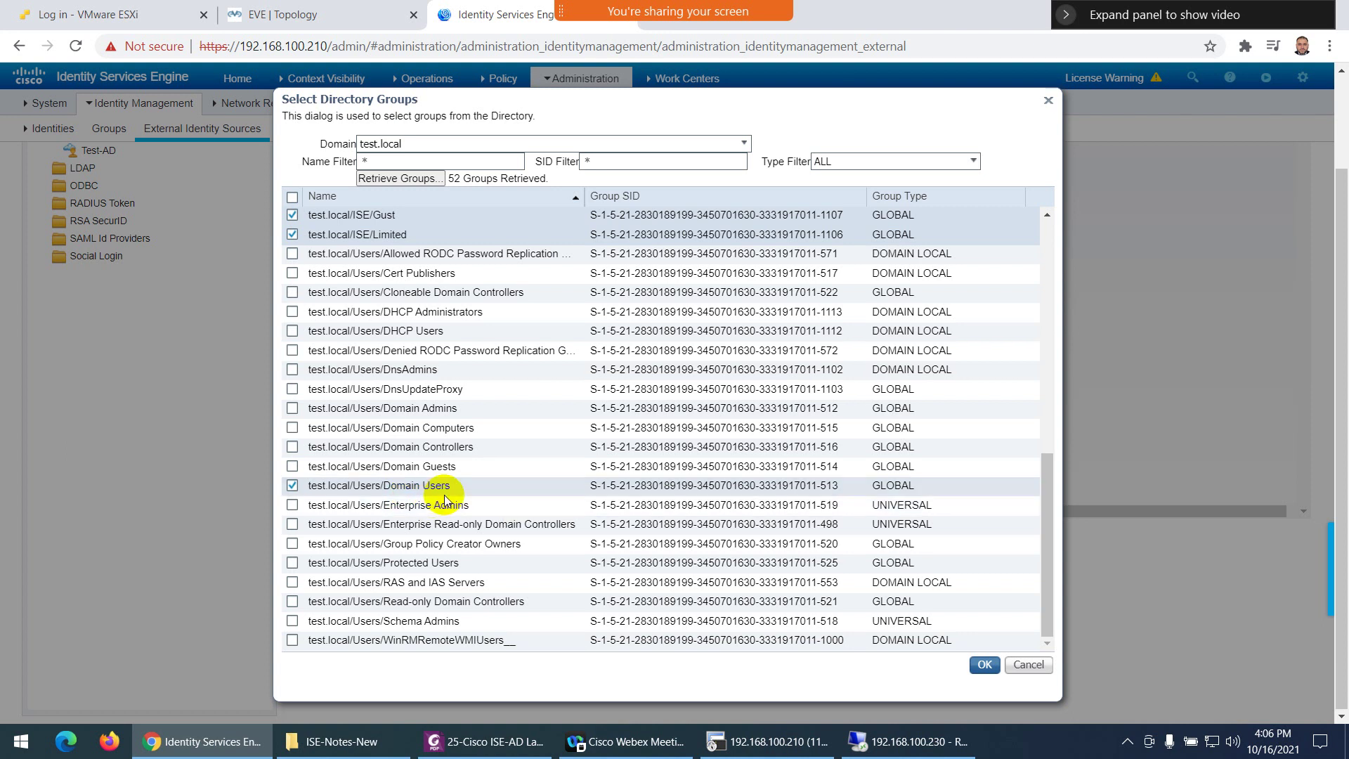
scroll(358, 527, "up", 6)
scroll(391, 422, "down", 5)
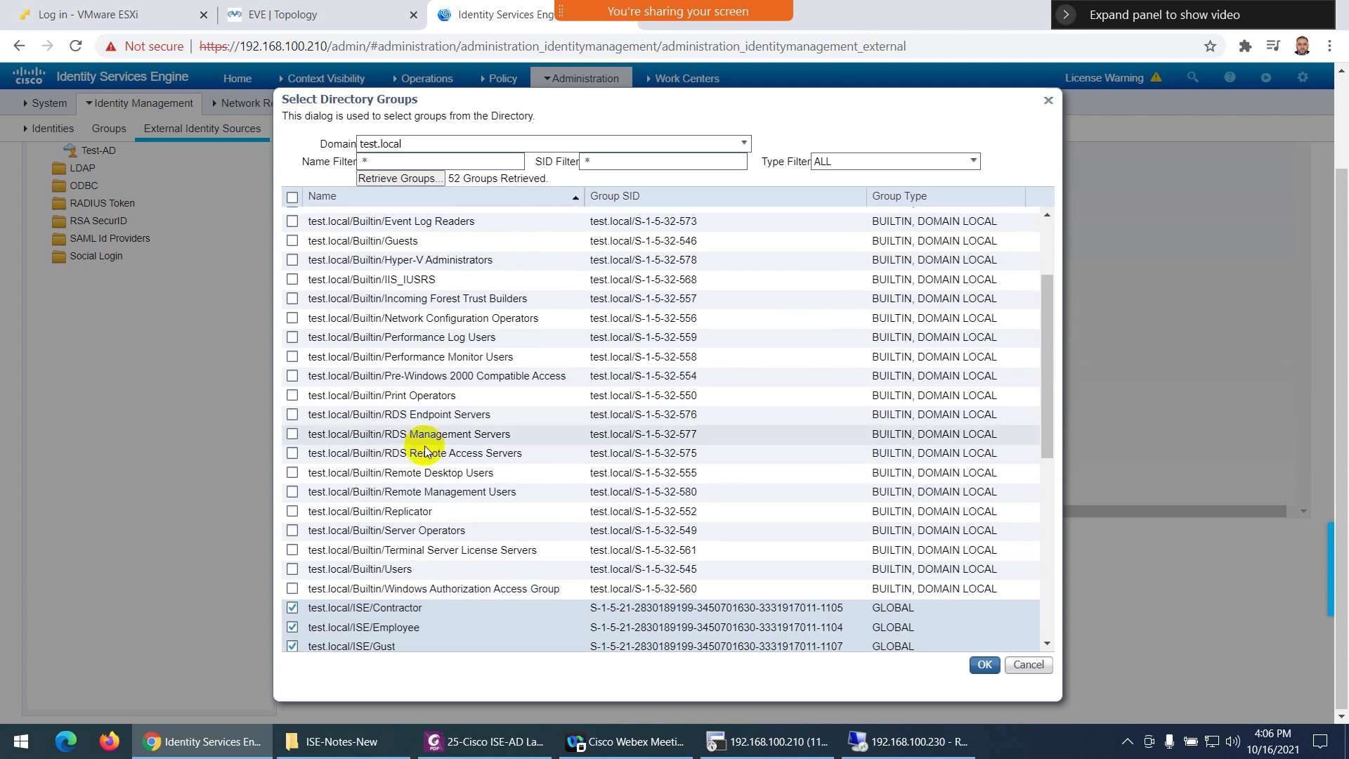
left_click(983, 664)
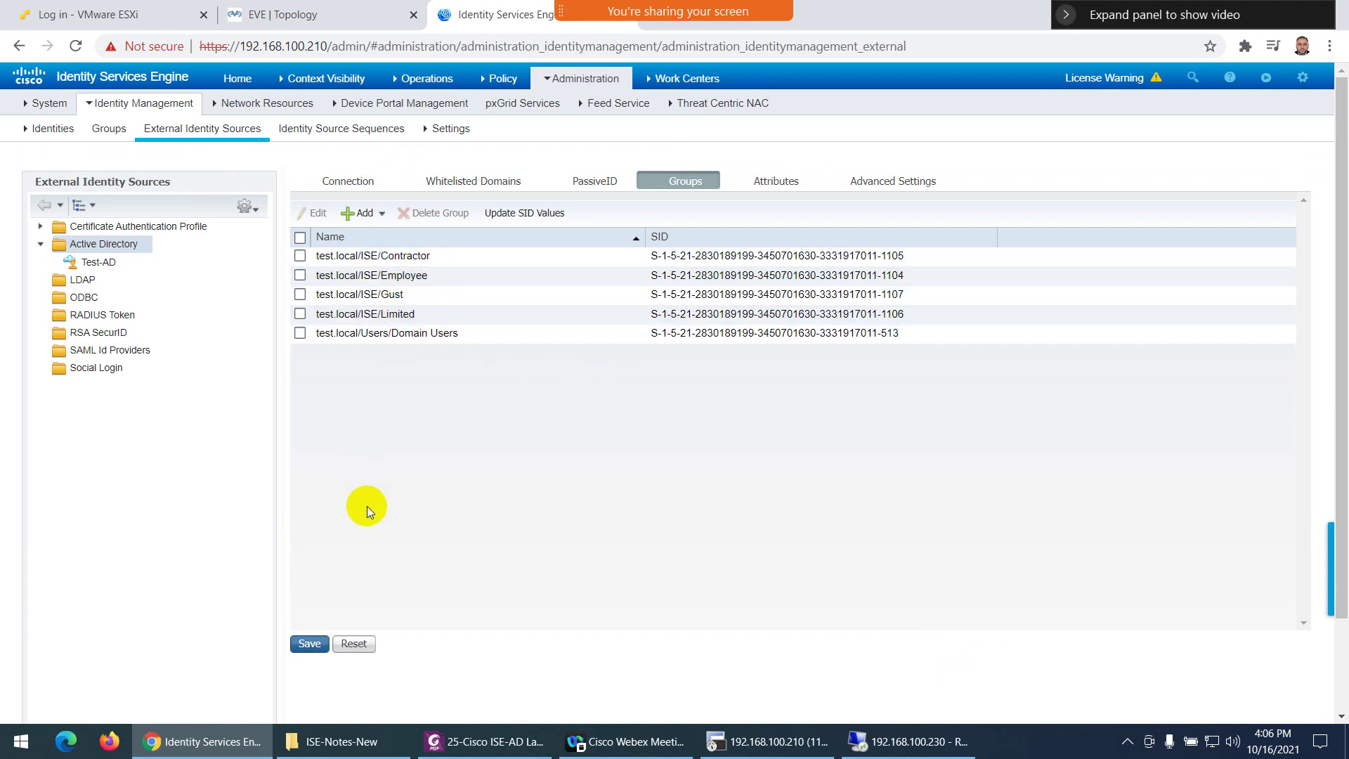
left_click(310, 644)
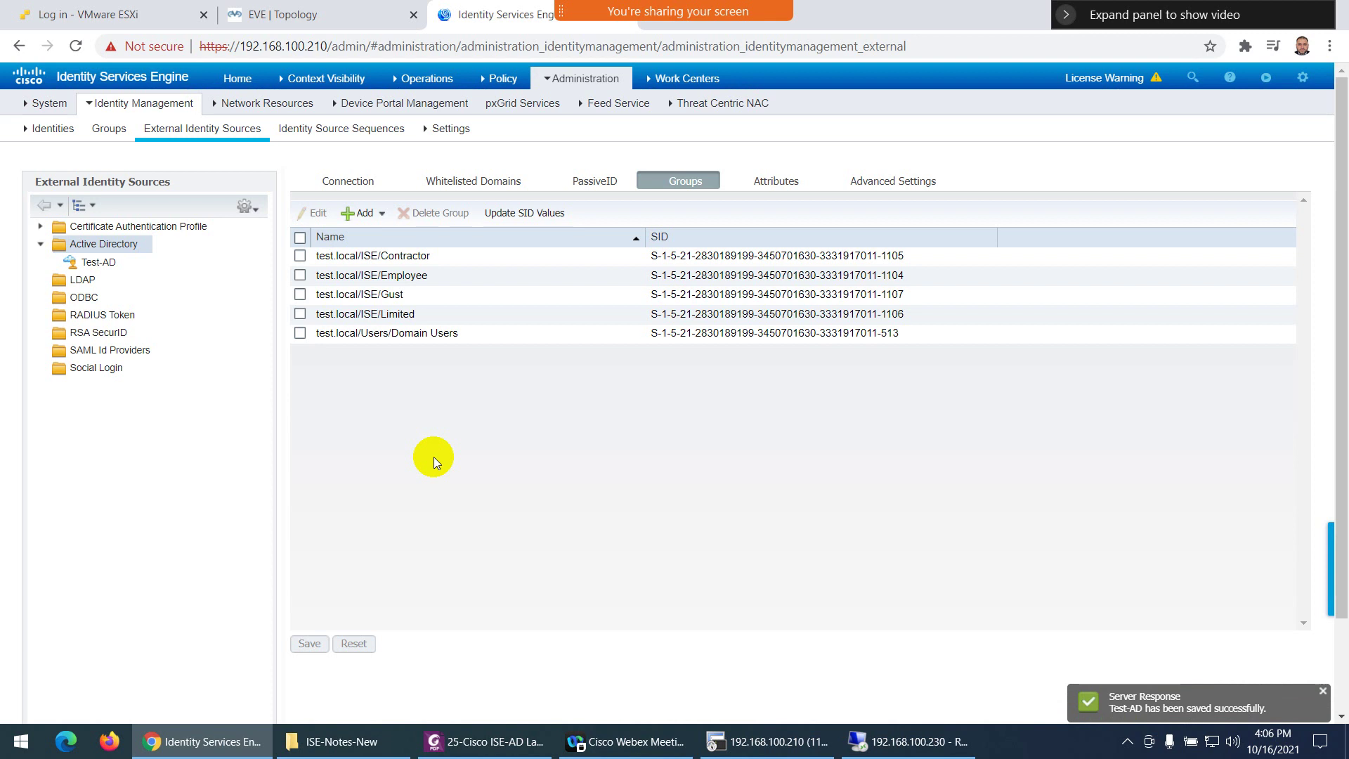
Step: Try retrieving test.local directory groups with the name filter cont*, and dismiss the selection without adding a group
left_click(359, 213)
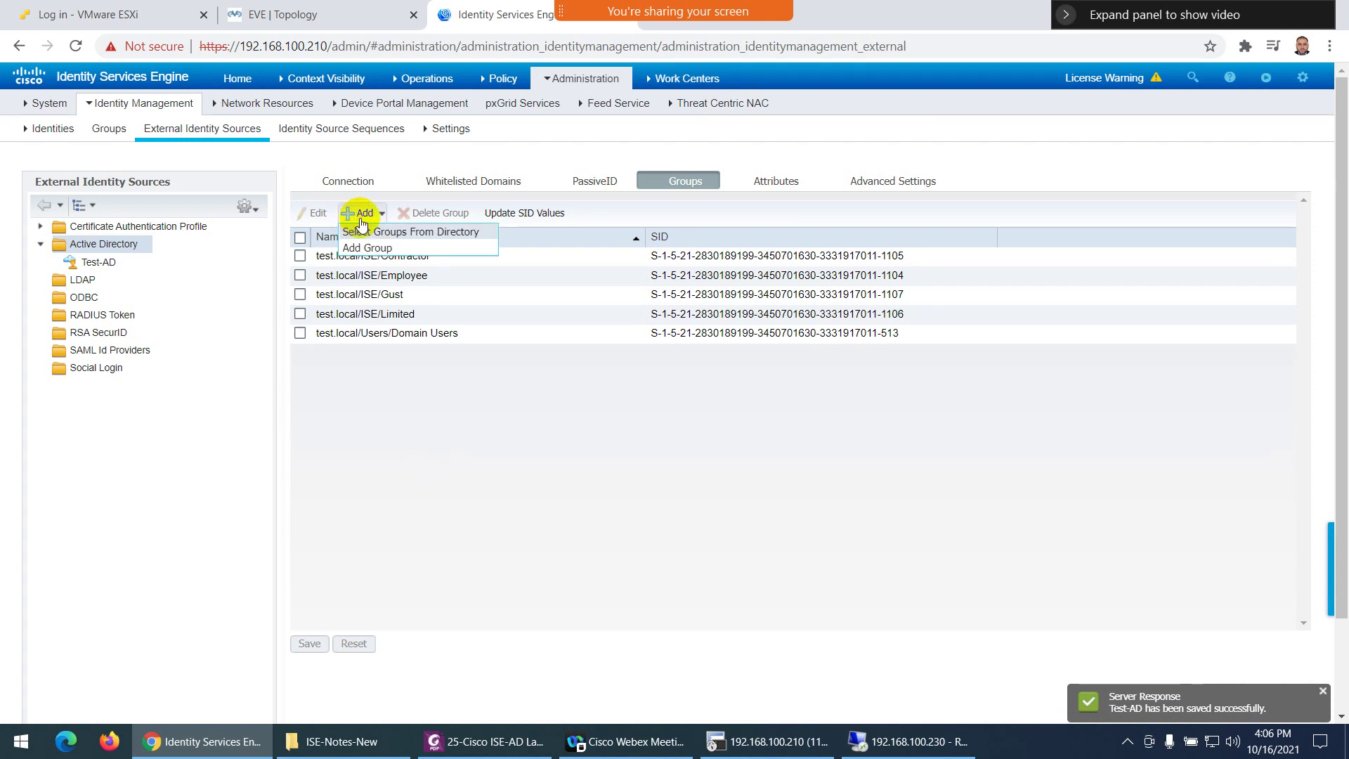
left_click(379, 235)
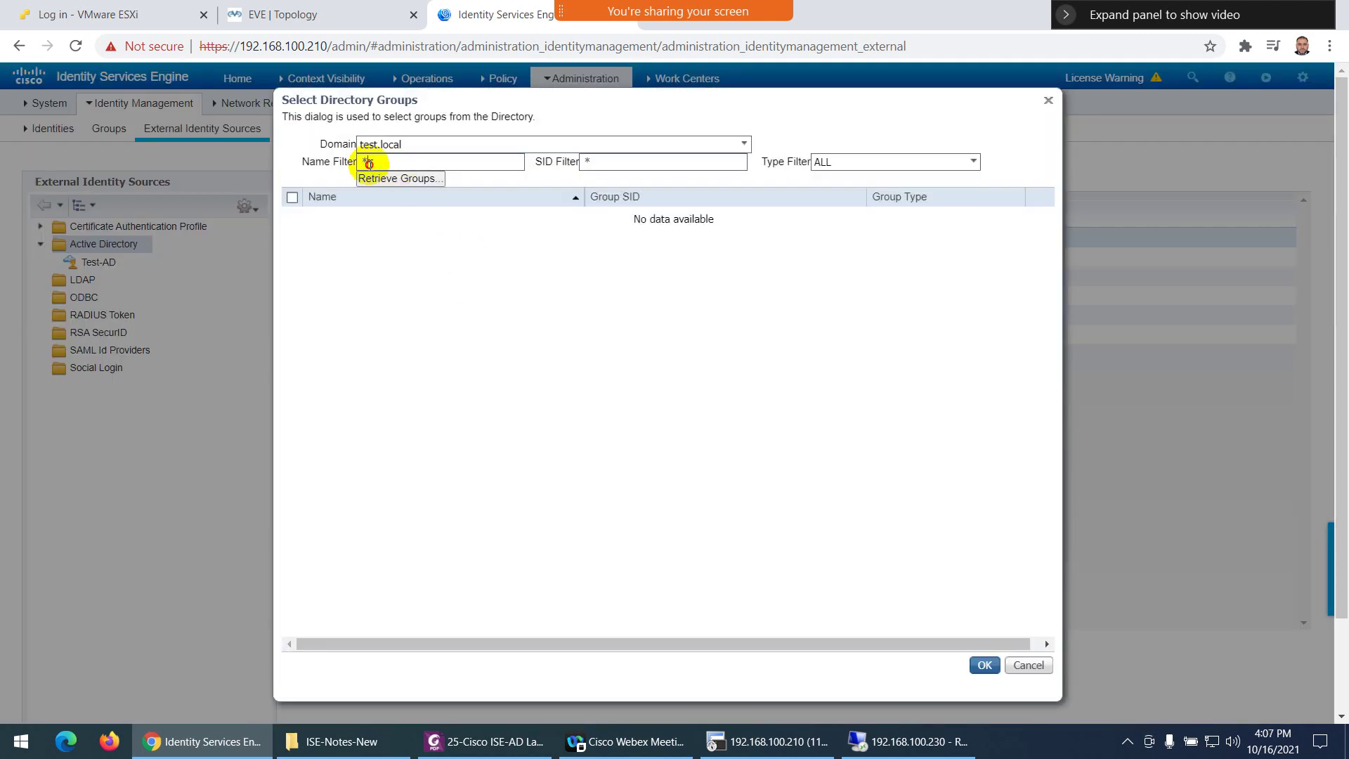
left_click_drag(369, 163, 359, 164)
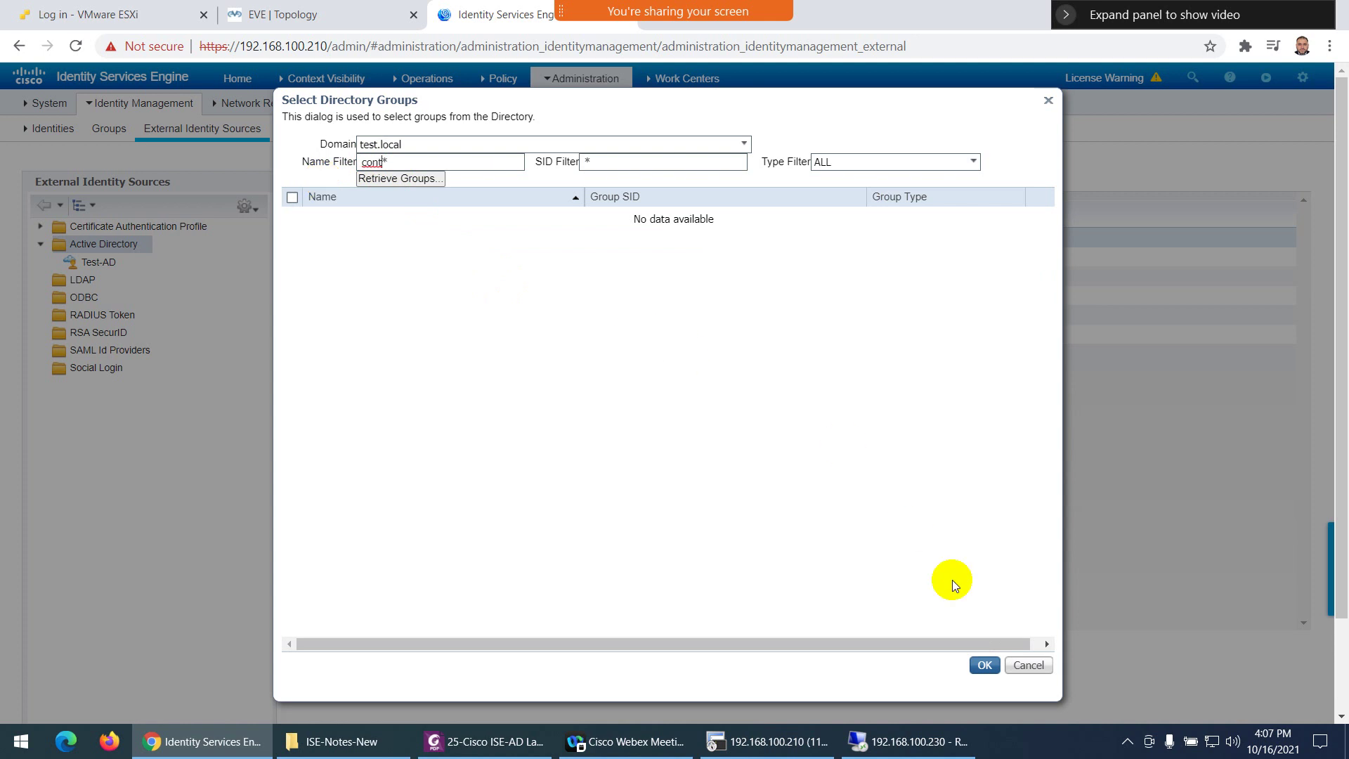
left_click(402, 180)
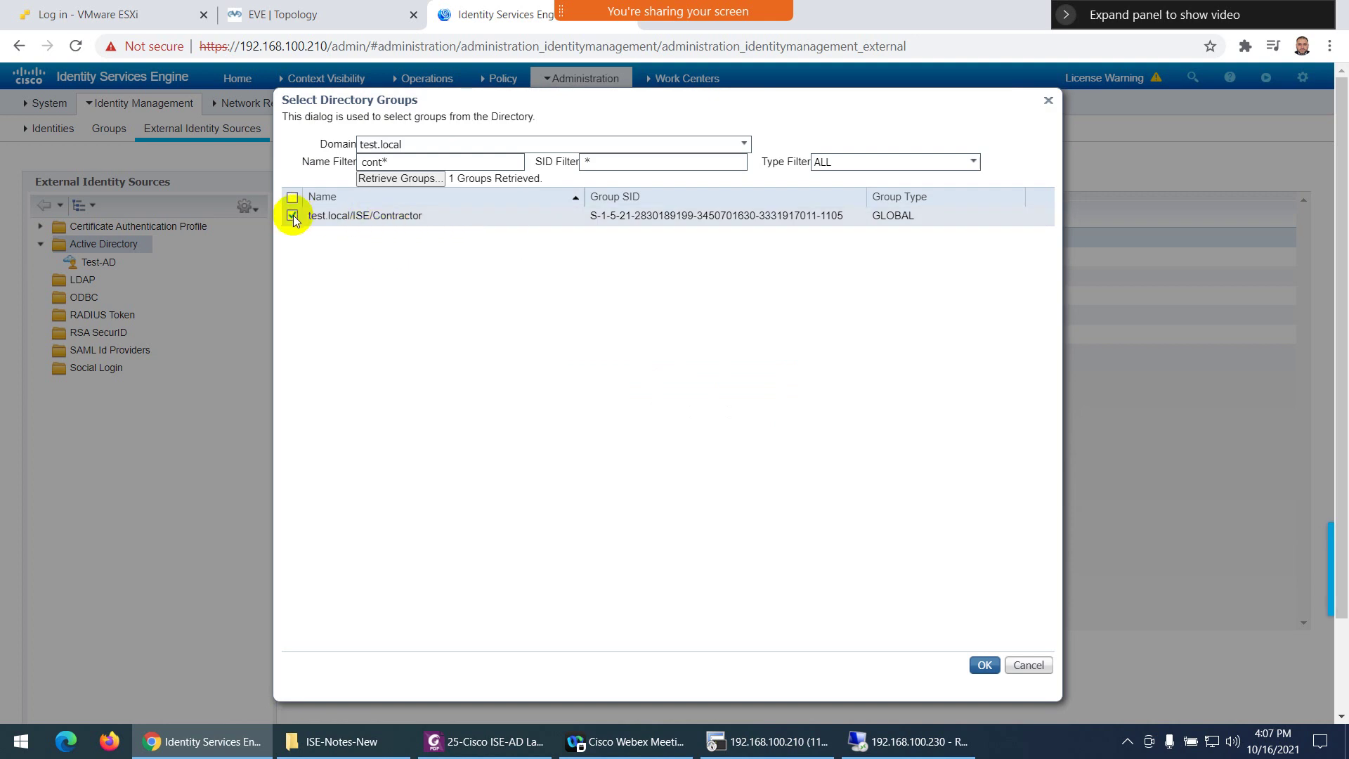
left_click(1027, 665)
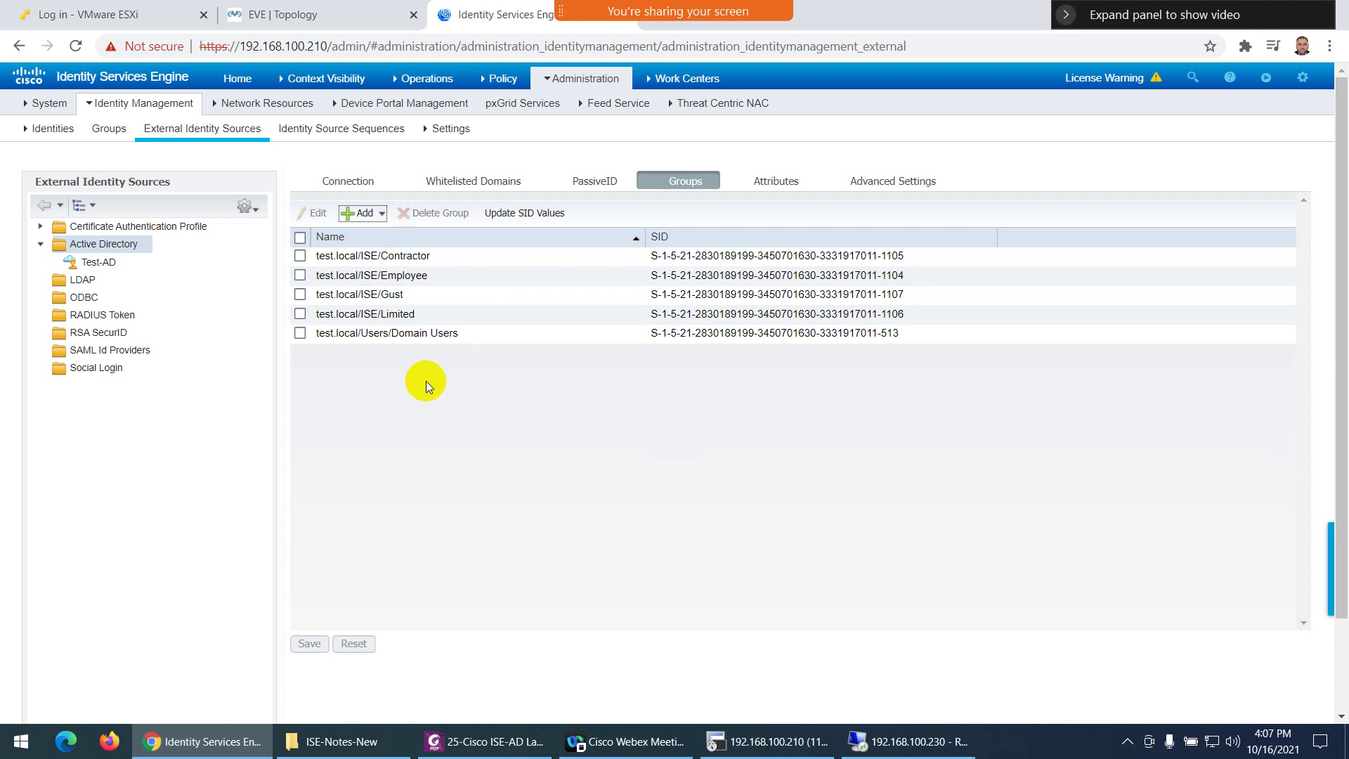
Step: Set Test-AD's identity resolution in the advanced settings to search in all the 'Whitelisted Domains' section, and save the change
left_click(883, 181)
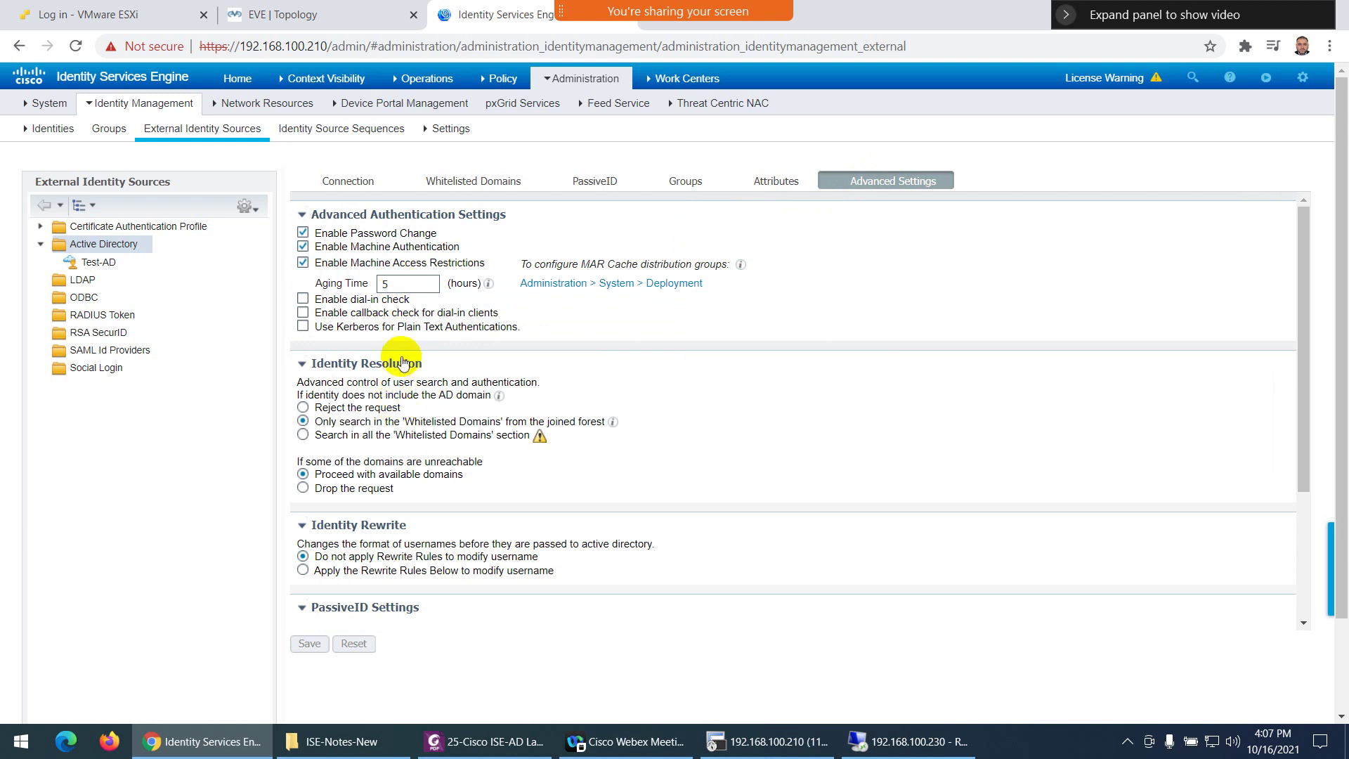
scroll(412, 369, "down", 2)
scroll(422, 435, "up", 1)
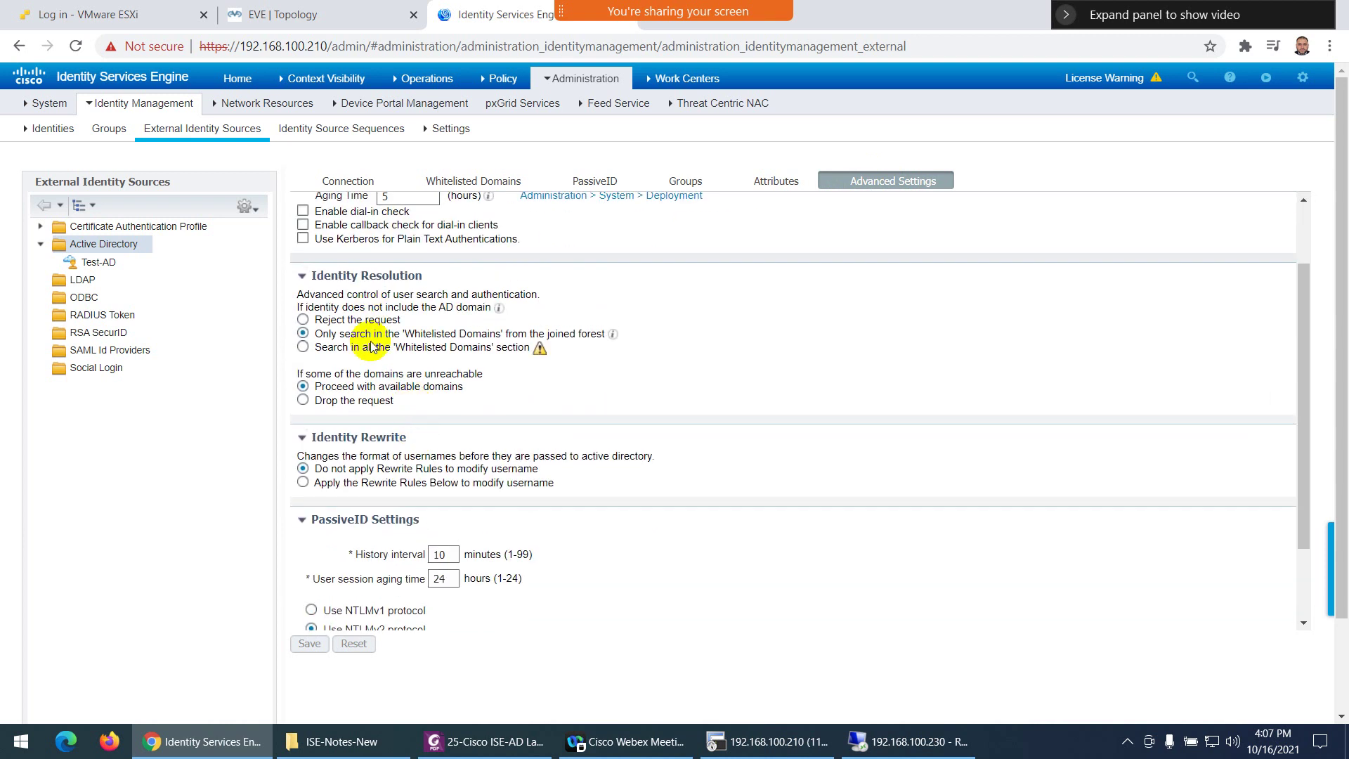
scroll(340, 520, "down", 1)
scroll(352, 338, "up", 3)
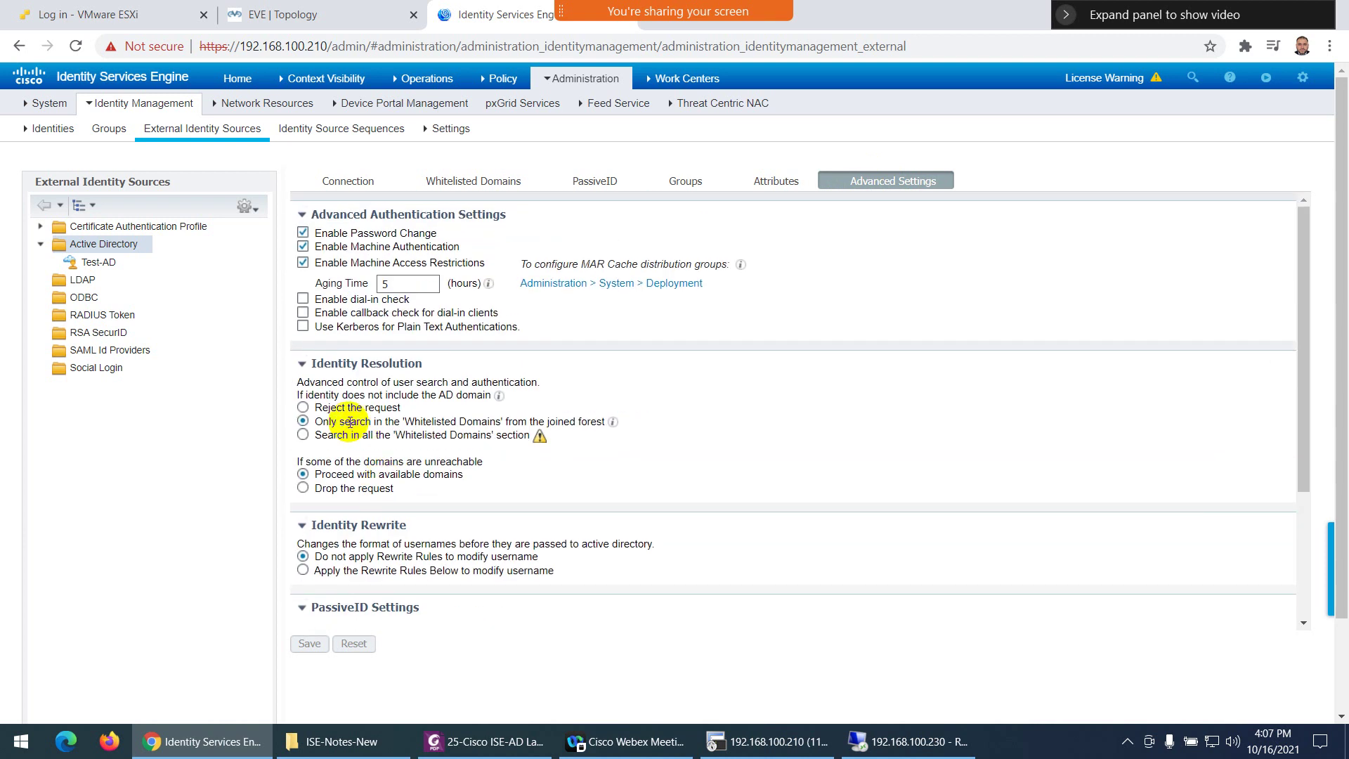
left_click(303, 435)
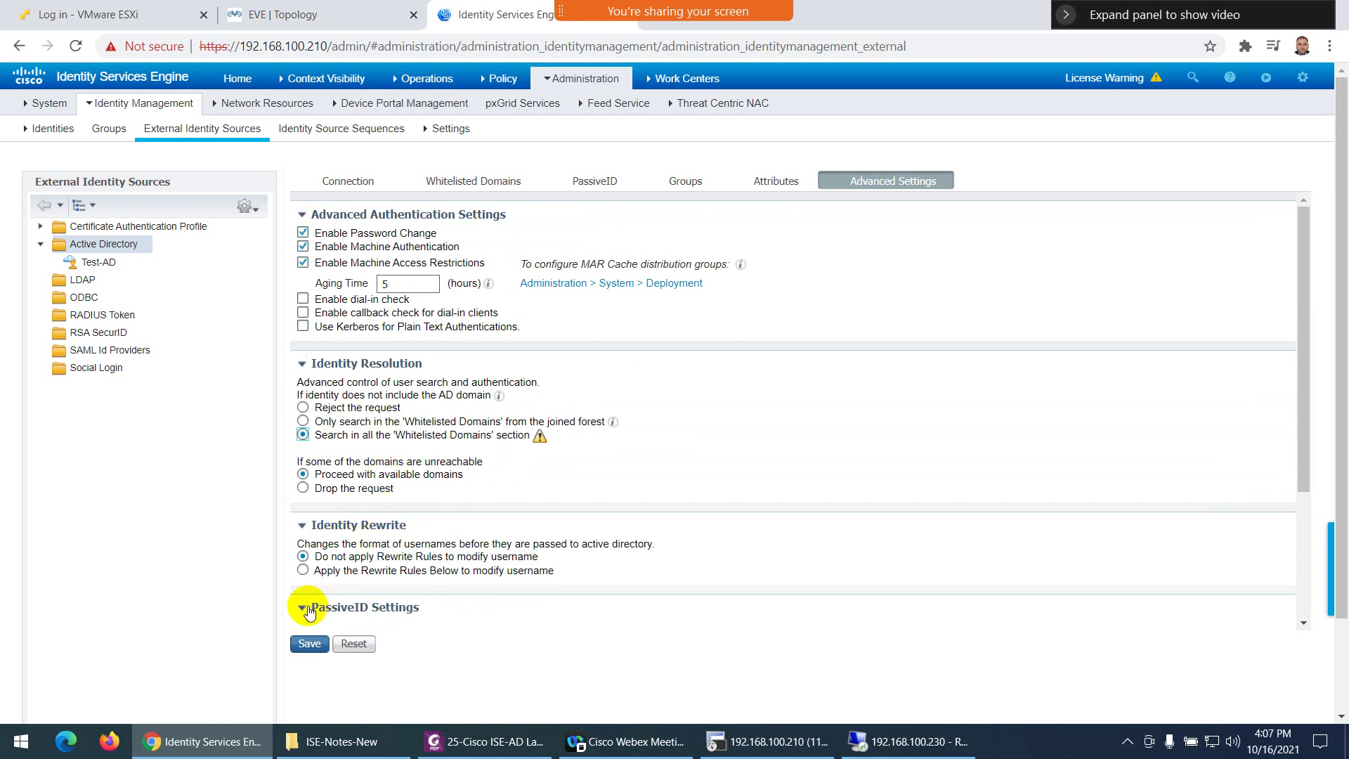
left_click(307, 643)
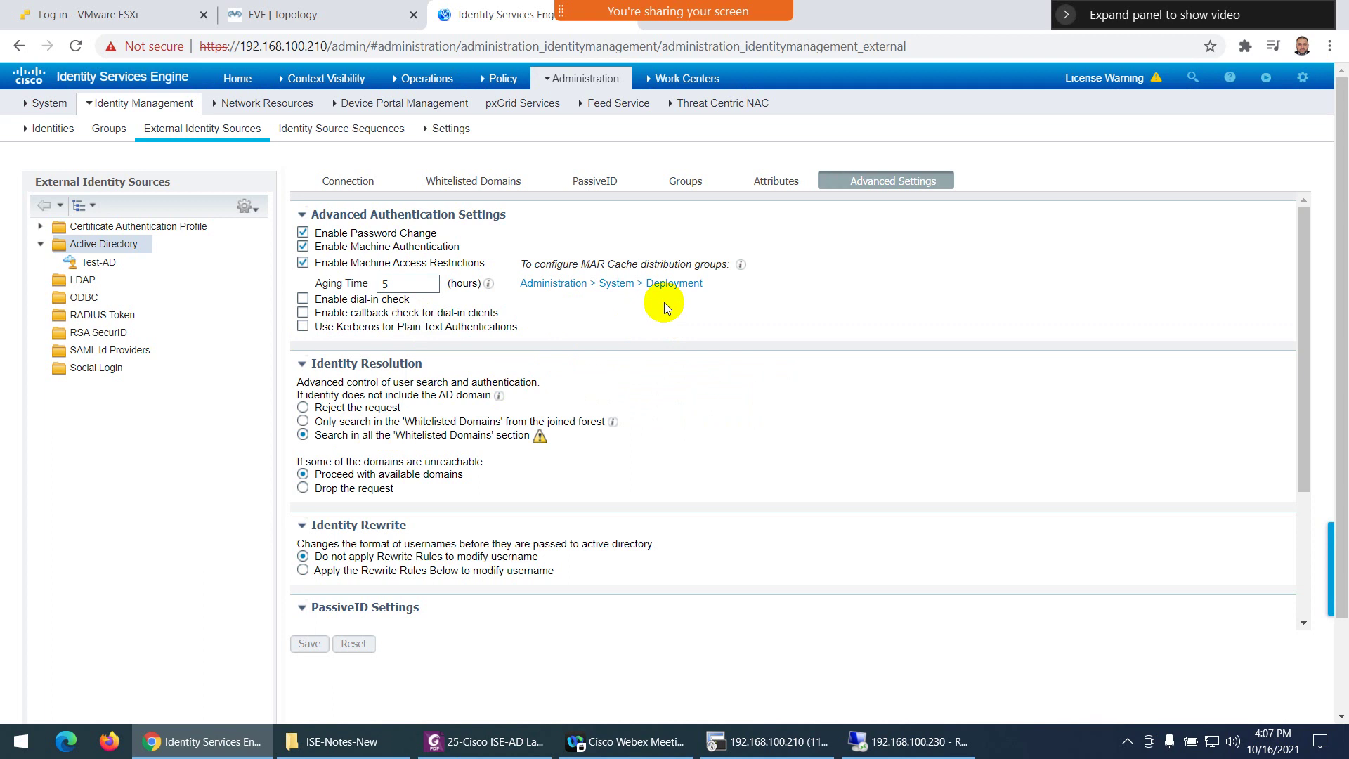
Step: Switch to the 25-Cisco ISE-AD Lab PDF and review its instructions from the join point through creating an identity source sequence
left_click(485, 741)
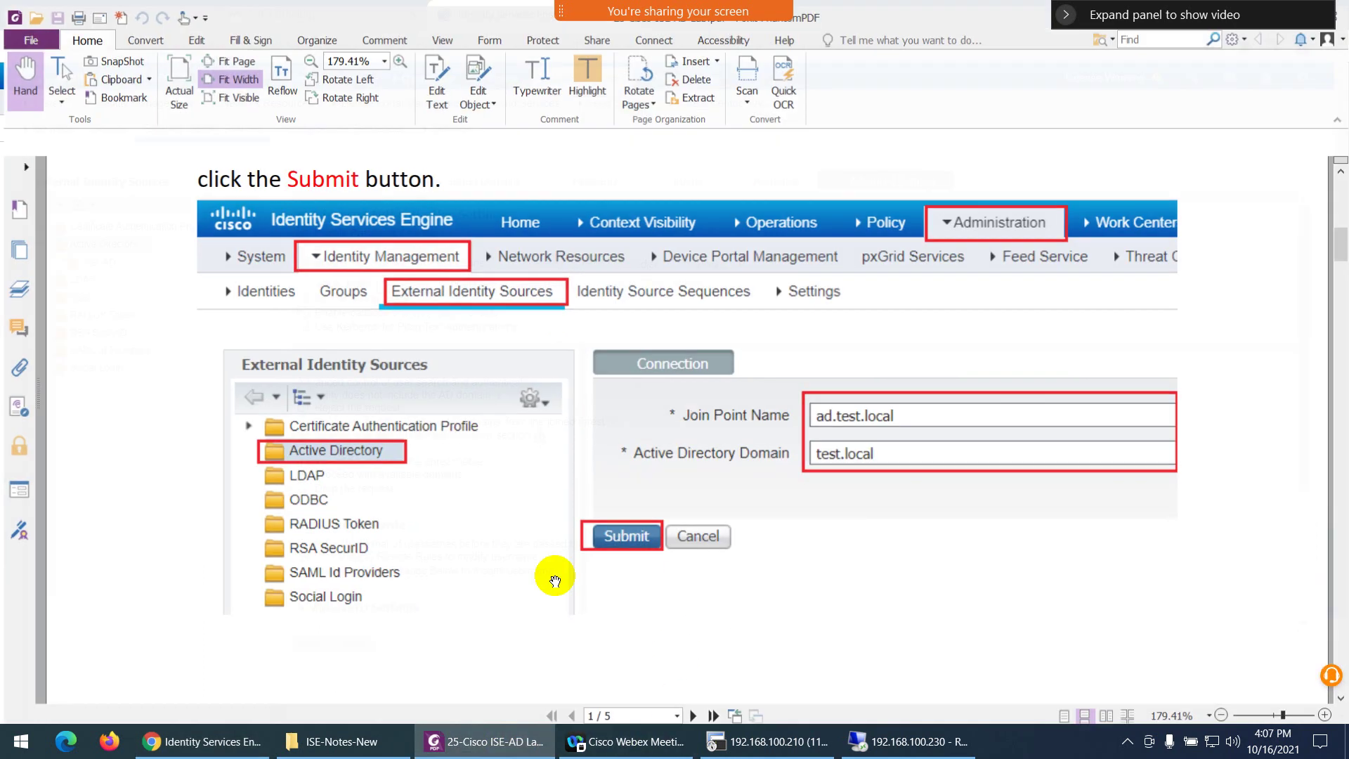
scroll(594, 420, "down", 10)
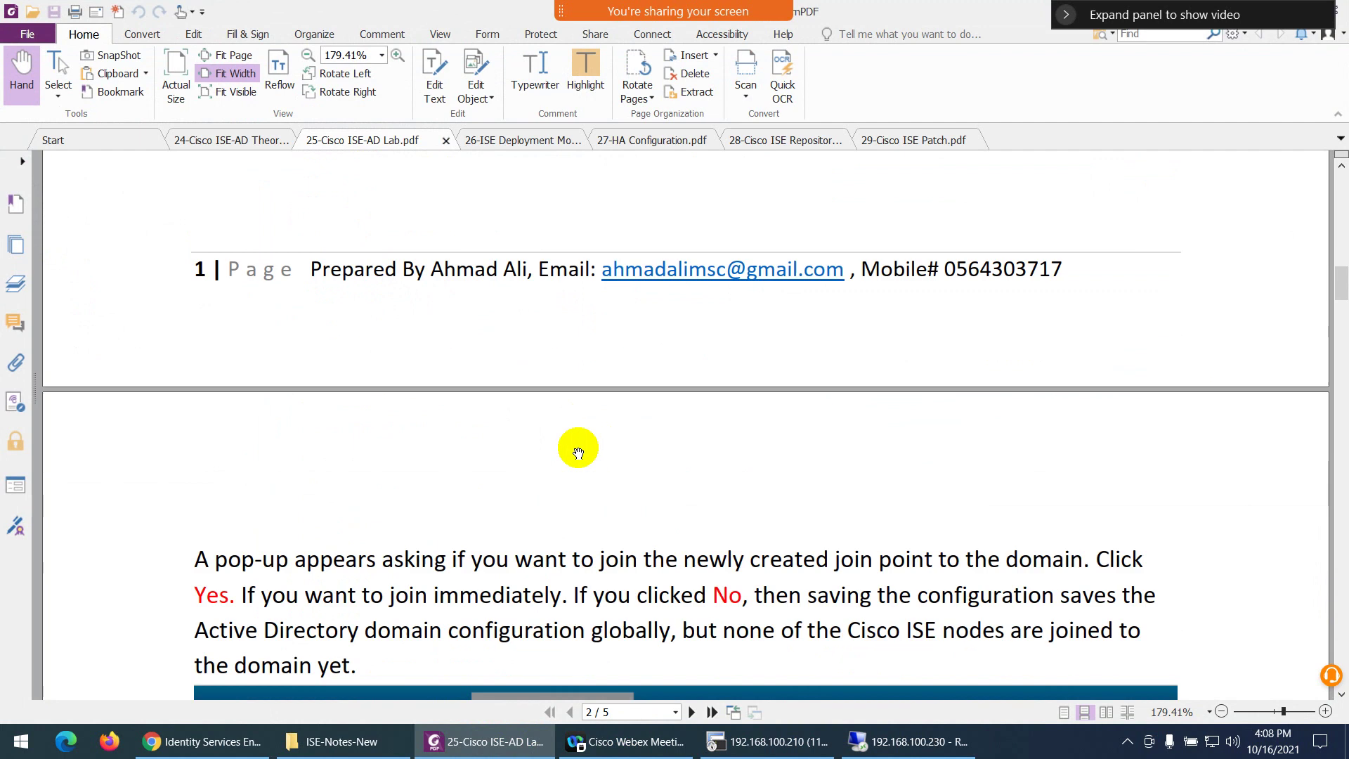
scroll(572, 468, "down", 15)
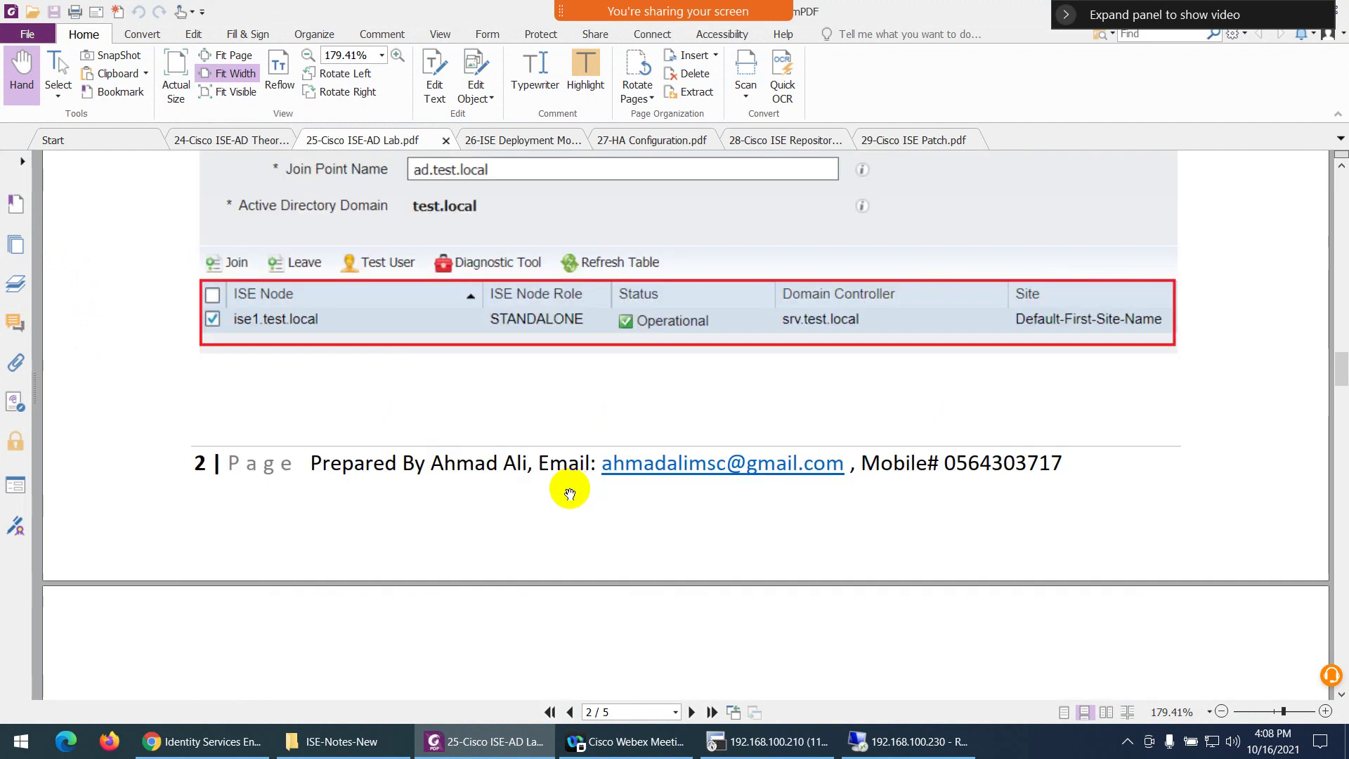
scroll(569, 489, "down", 15)
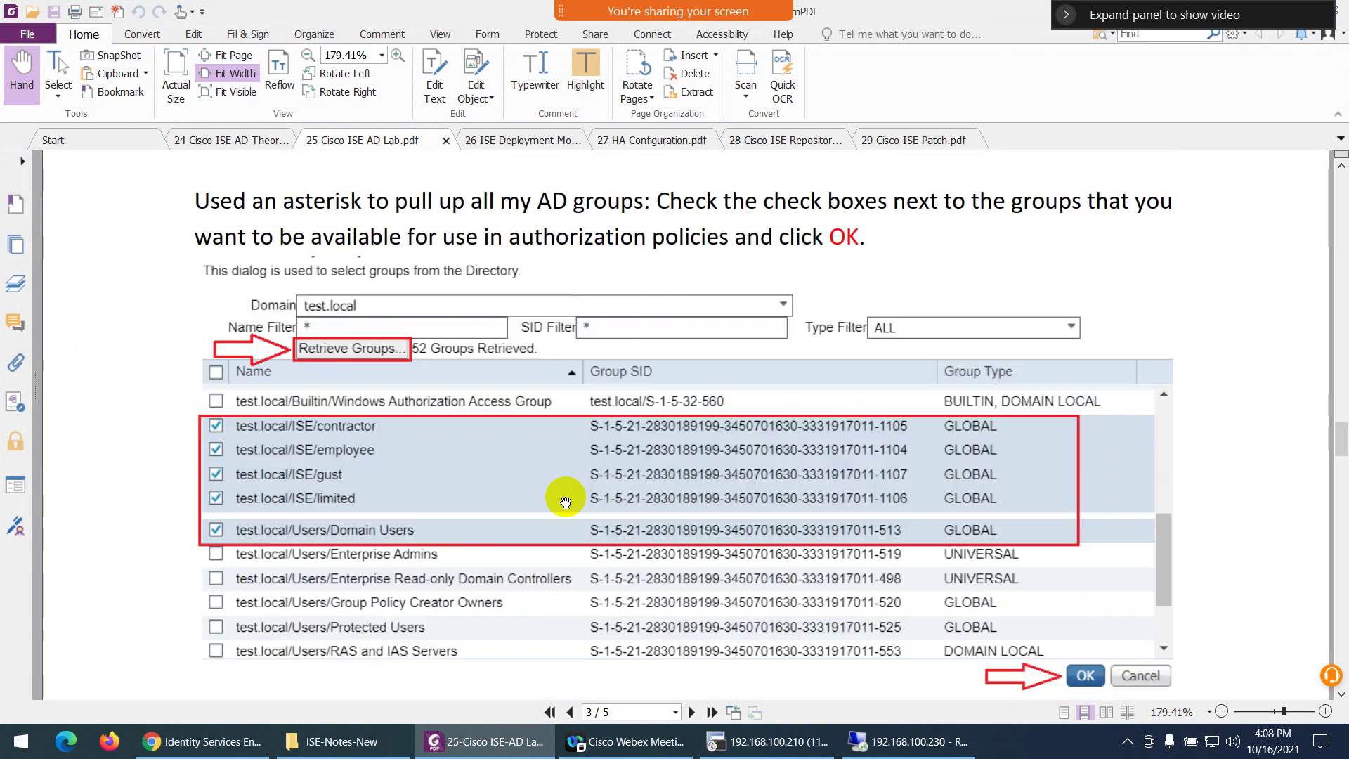
scroll(540, 493, "down", 10)
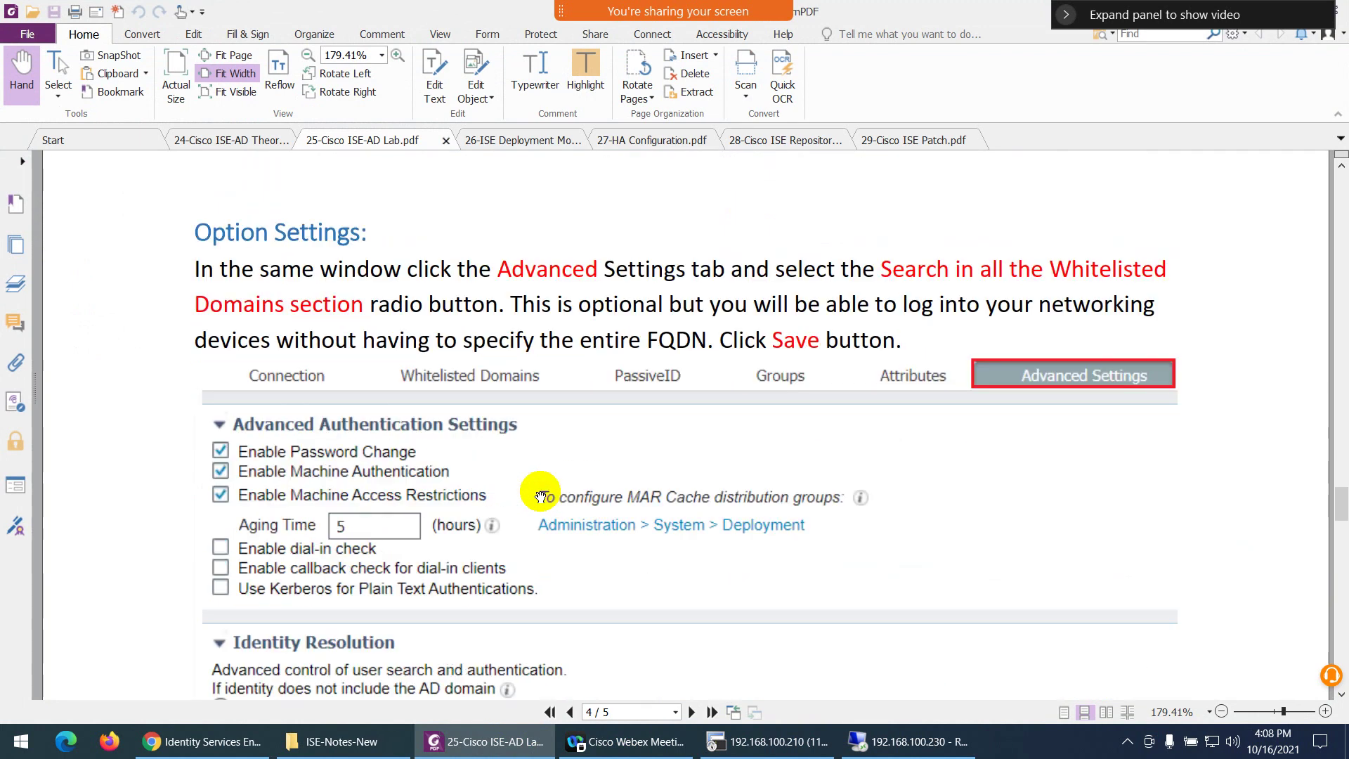
scroll(538, 492, "down", 5)
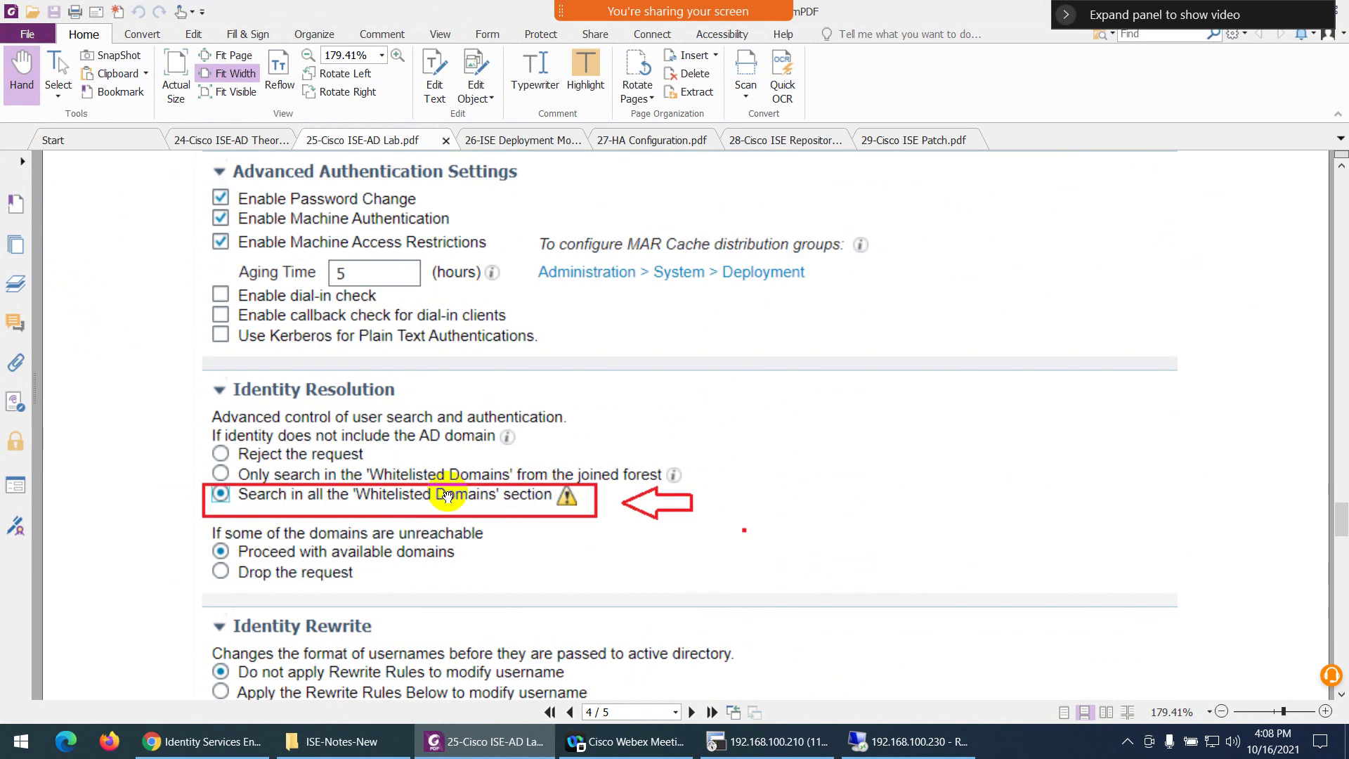
scroll(503, 492, "down", 4)
scroll(504, 492, "down", 8)
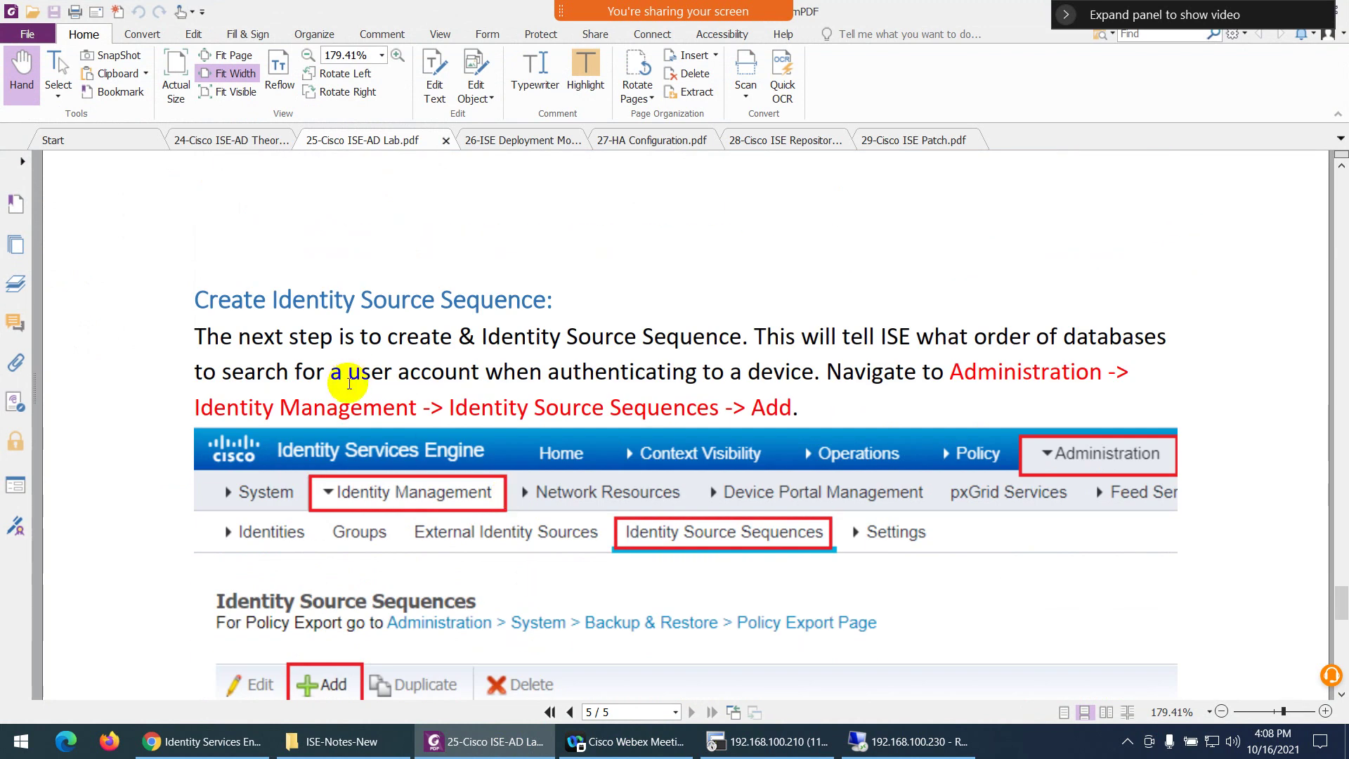
scroll(372, 386, "down", 1)
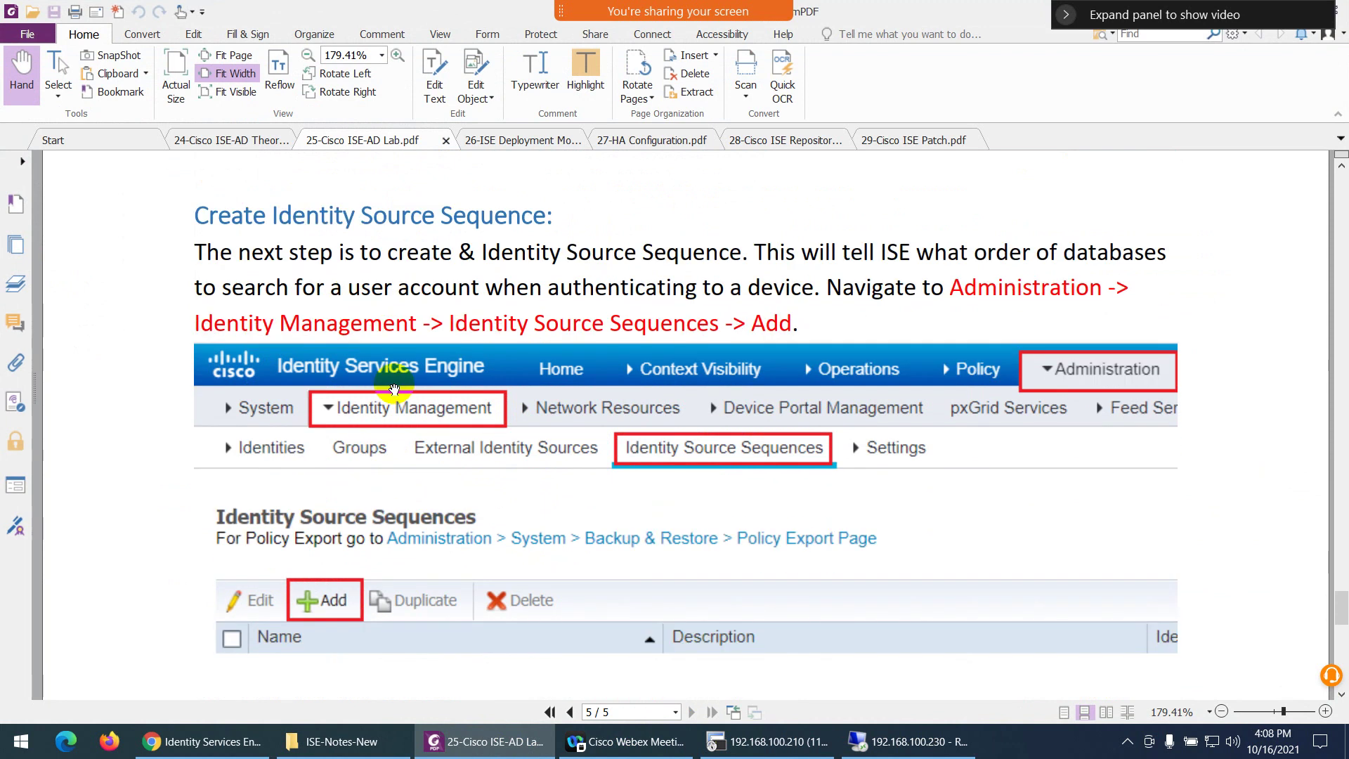
Step: Return to Identity Services Engine and start a new identity source sequence named Test_All_Source_Sequence
left_click(465, 741)
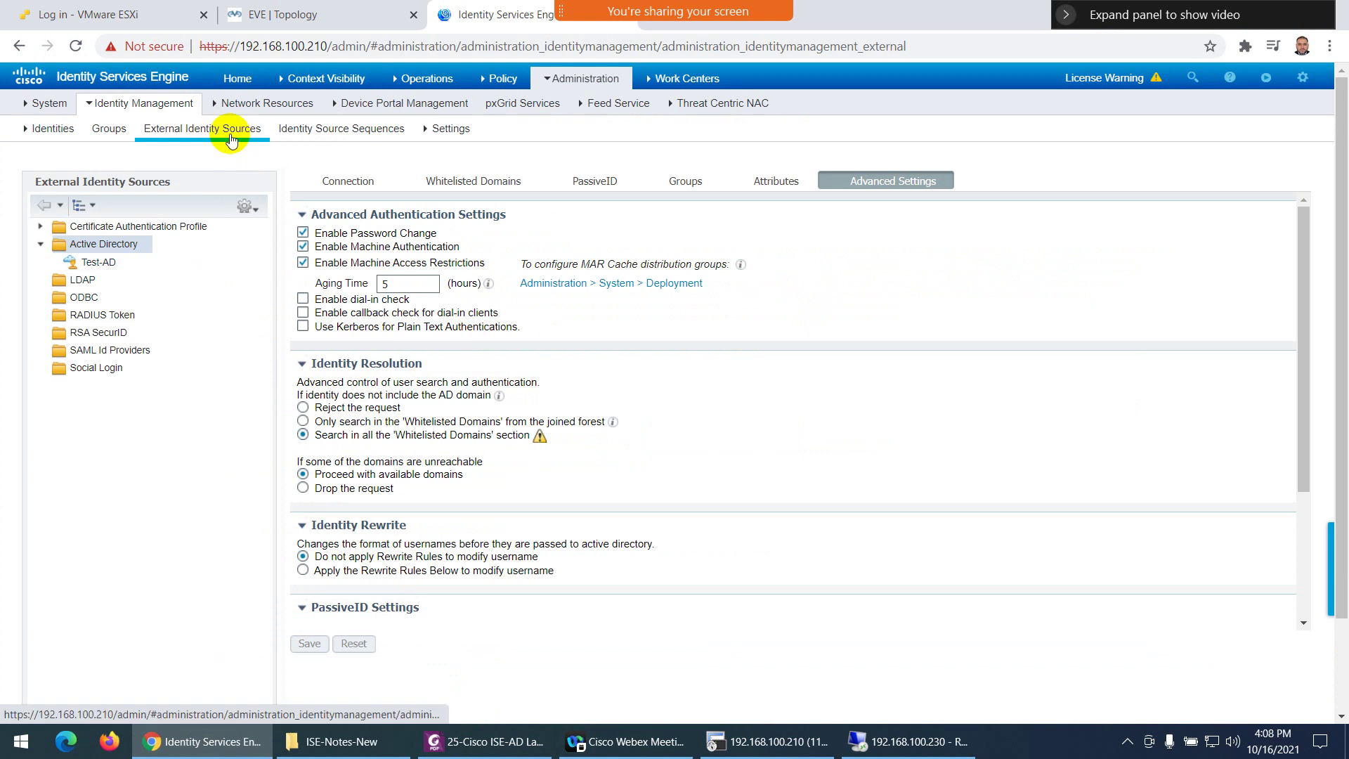
left_click(338, 138)
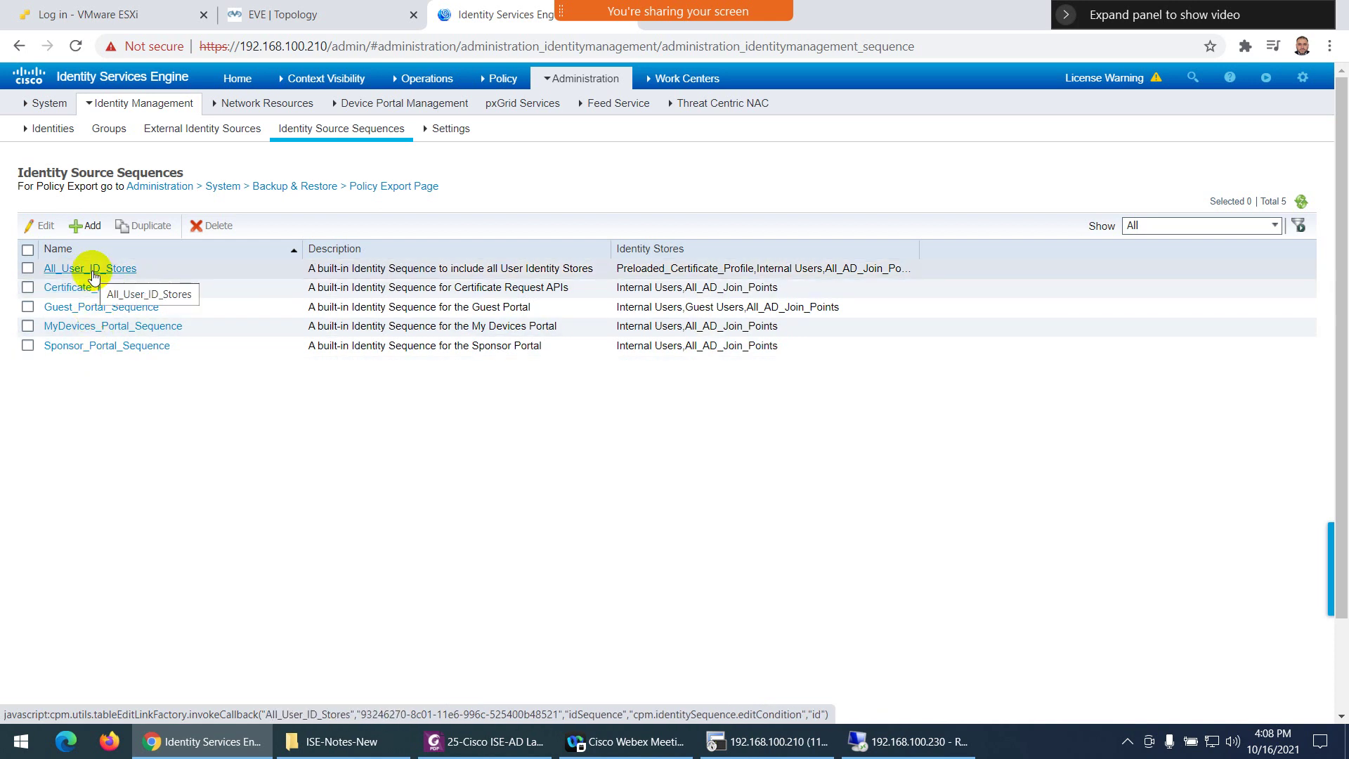
left_click(89, 232)
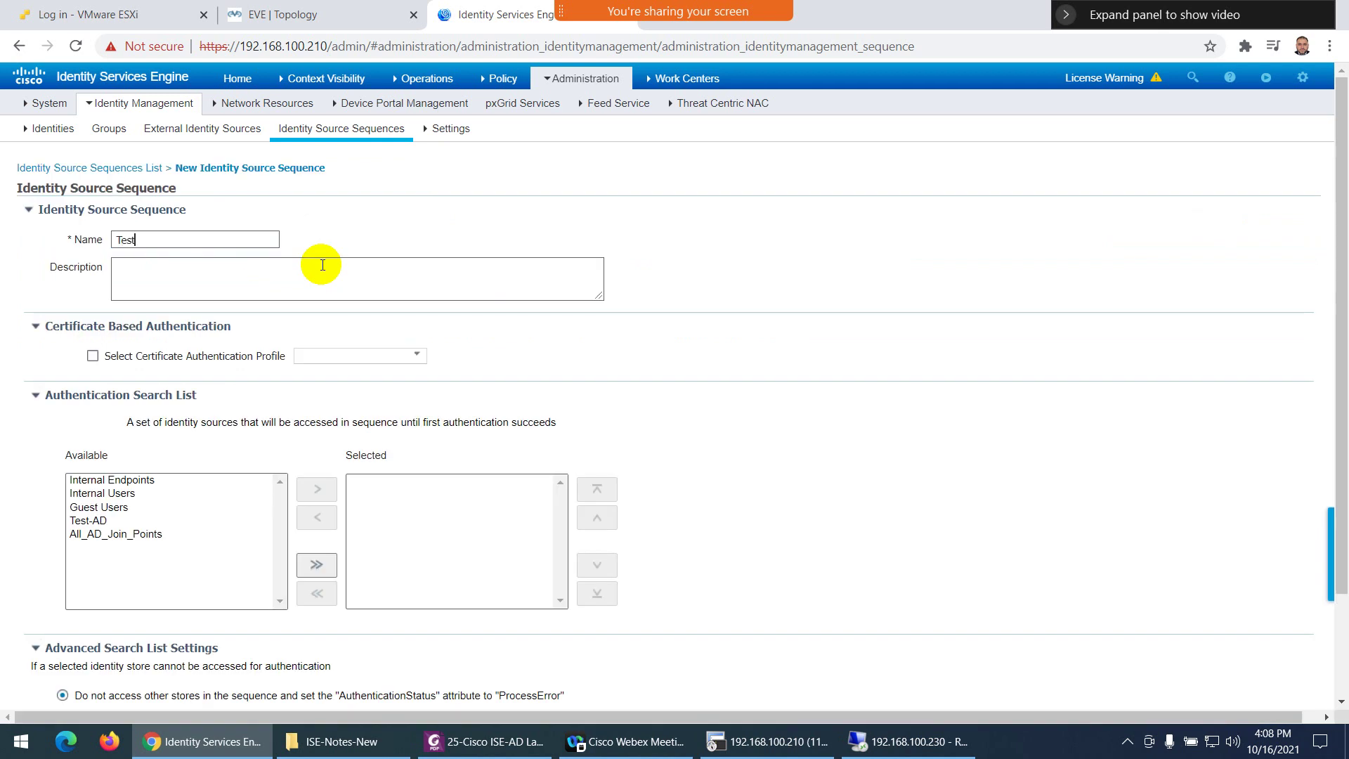
type("Test-")
key("BackSpace")
type("_All_Source_Sequence")
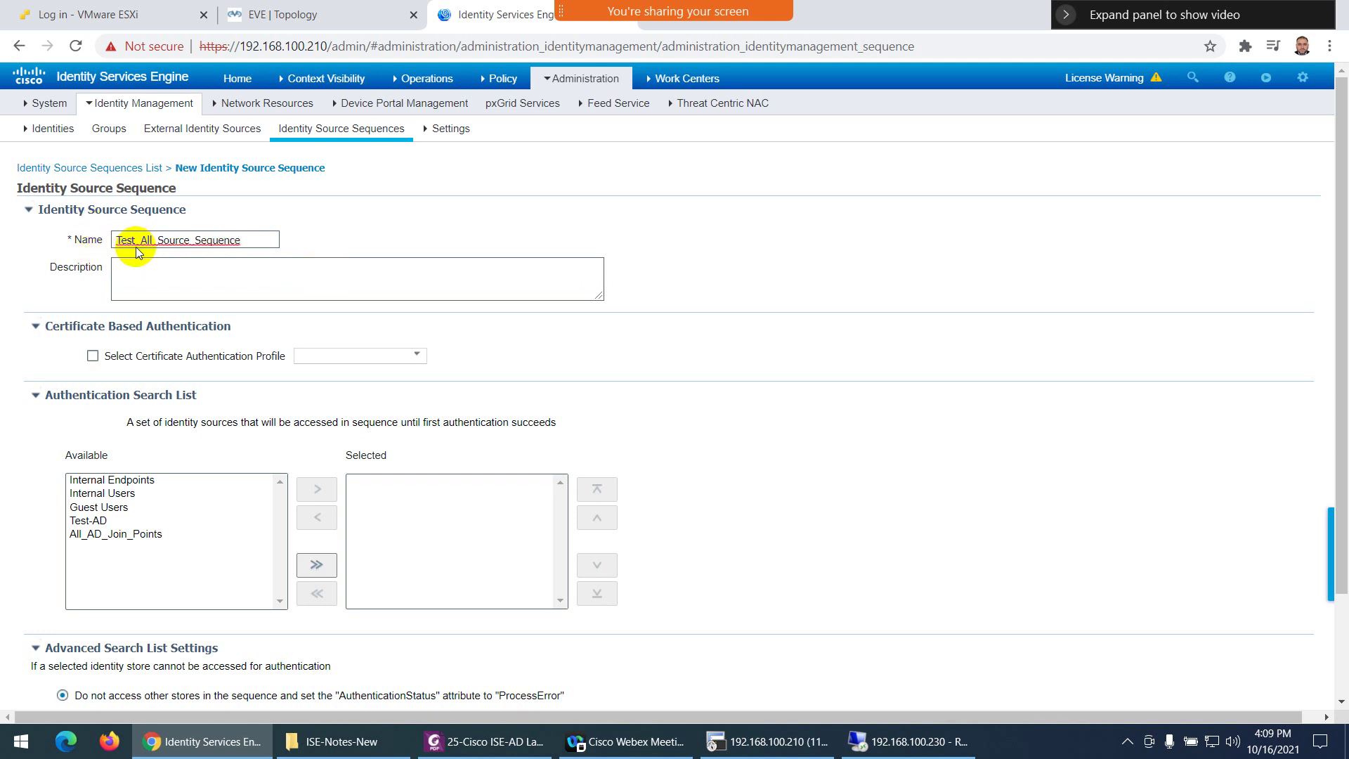
Step: Add Test-AD, Internal Users, Internal Endpoints and Guest Users, in that order, to the new sequence's authentication search list
left_click(180, 281)
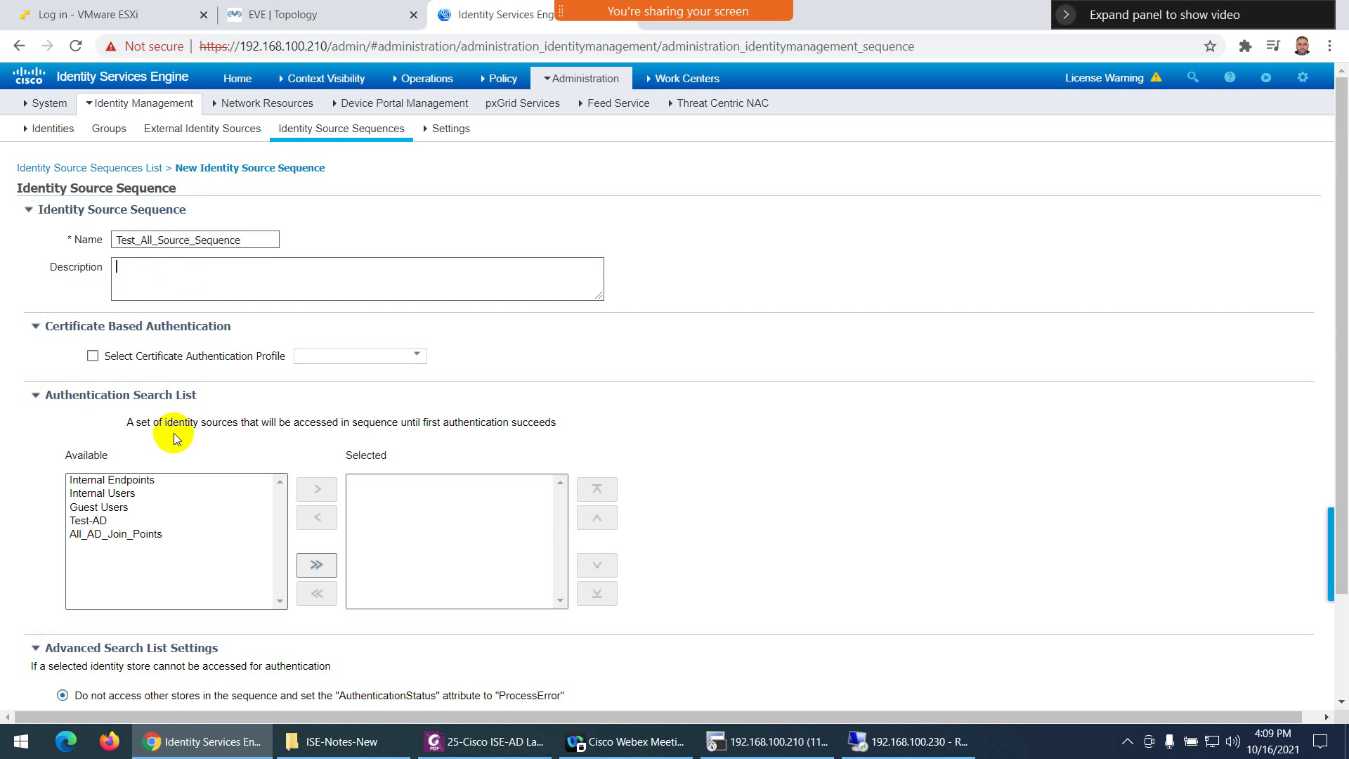
scroll(159, 372, "down", 1)
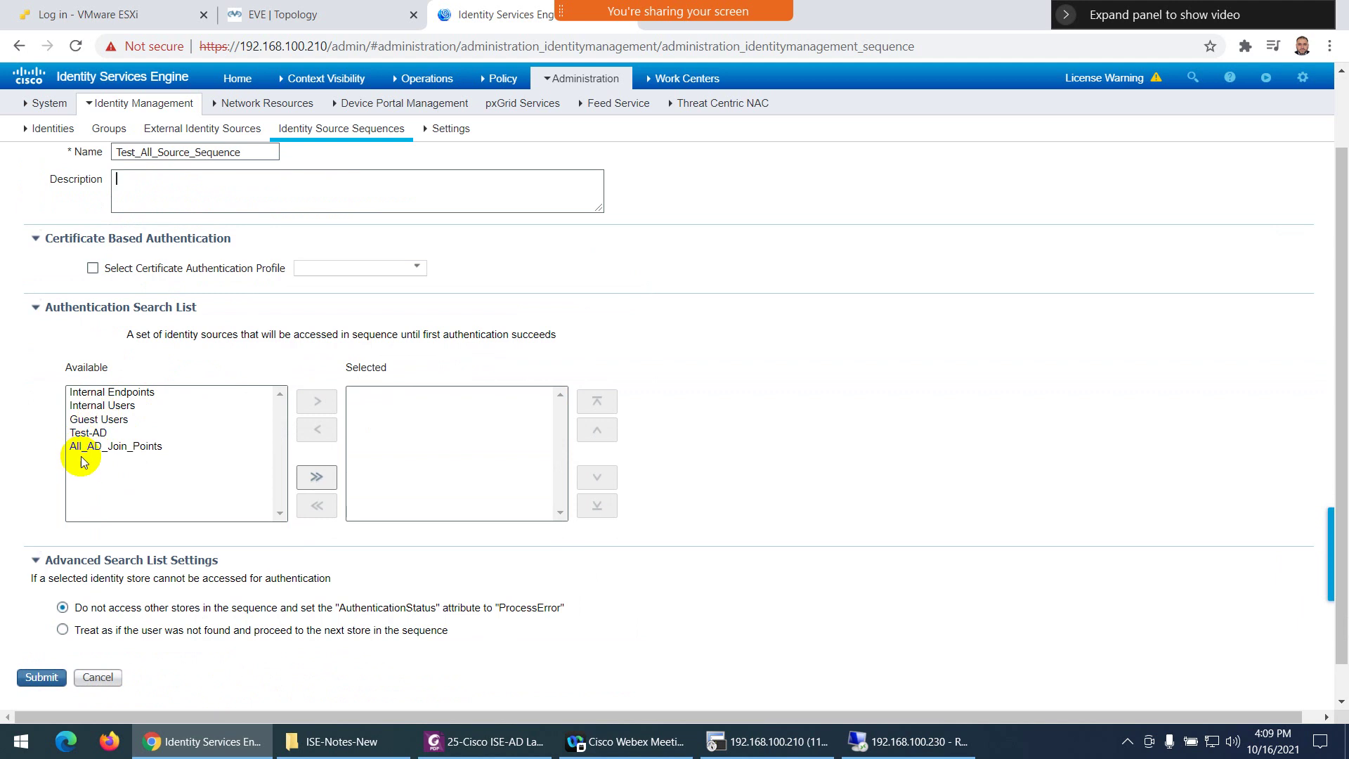
left_click(87, 433)
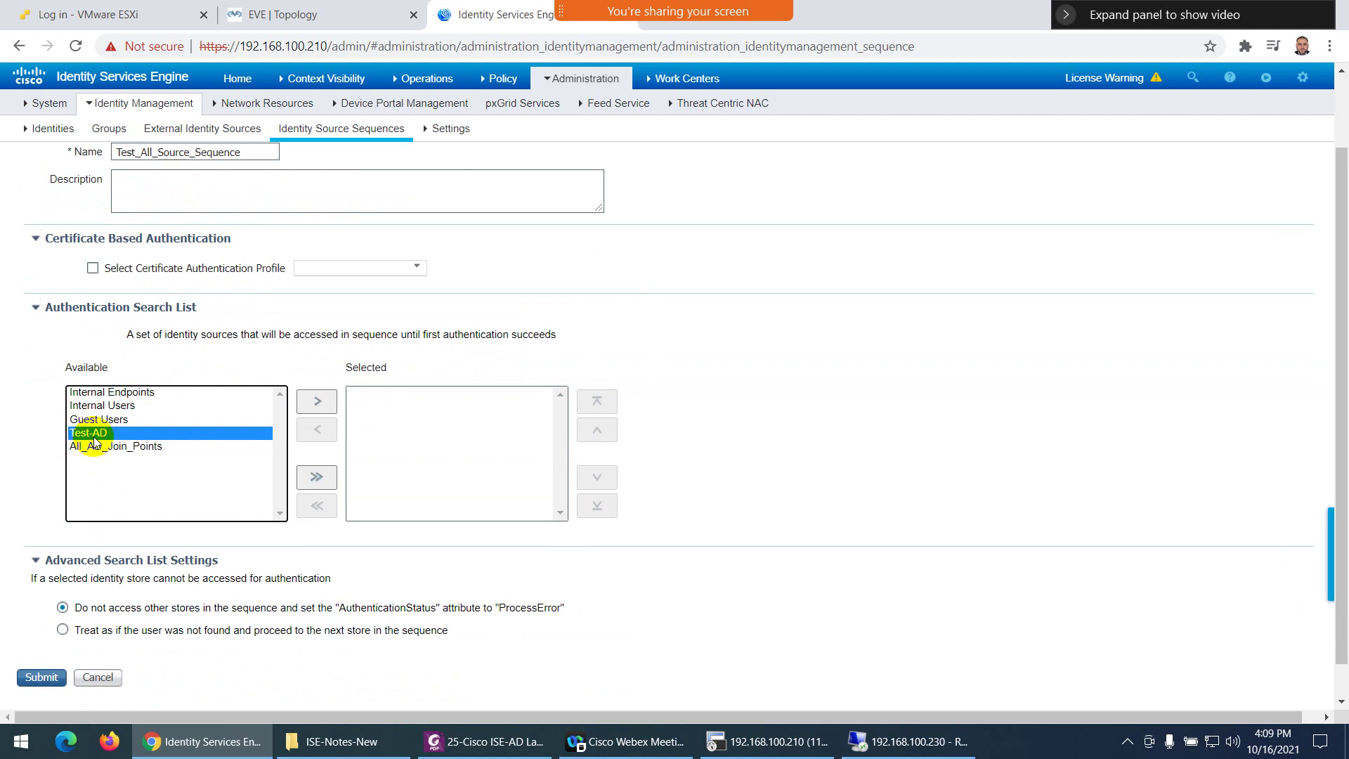
left_click(317, 402)
left_click(359, 393)
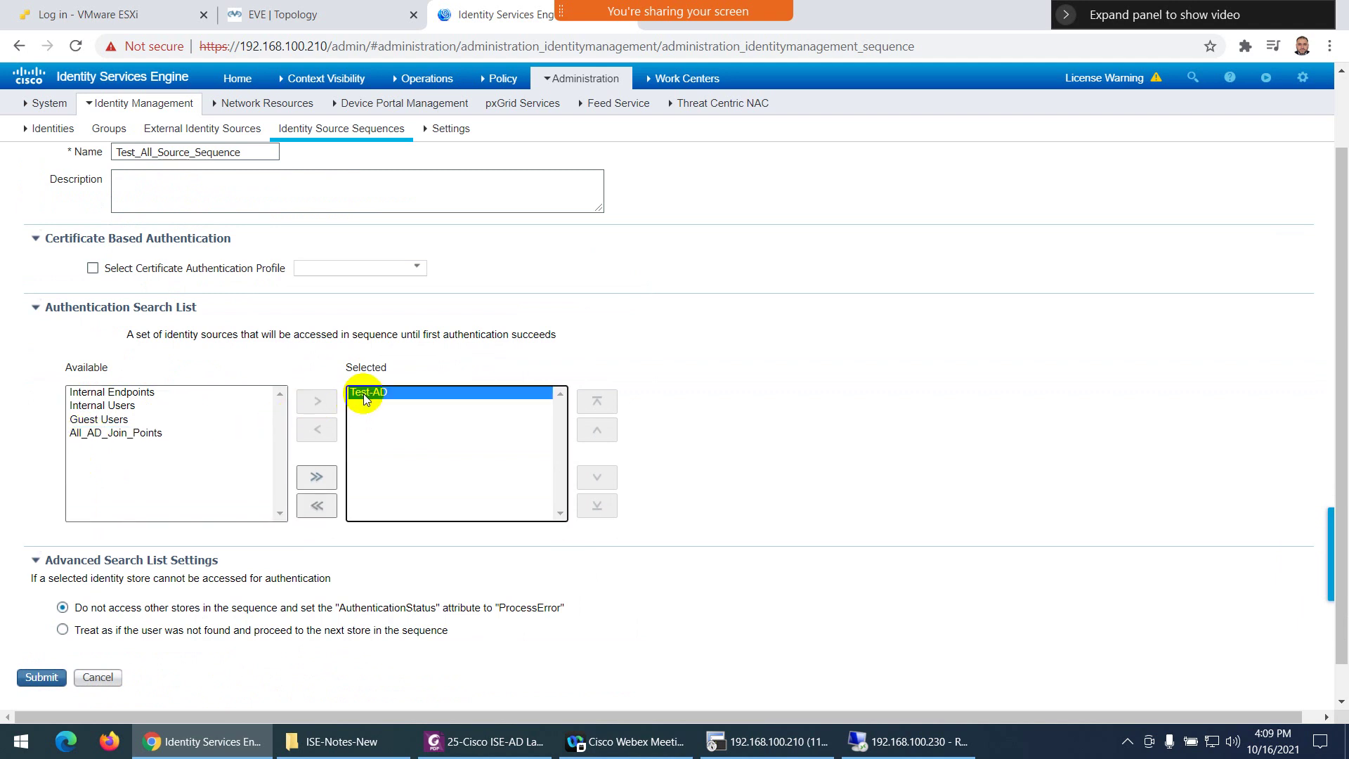
left_click(89, 406)
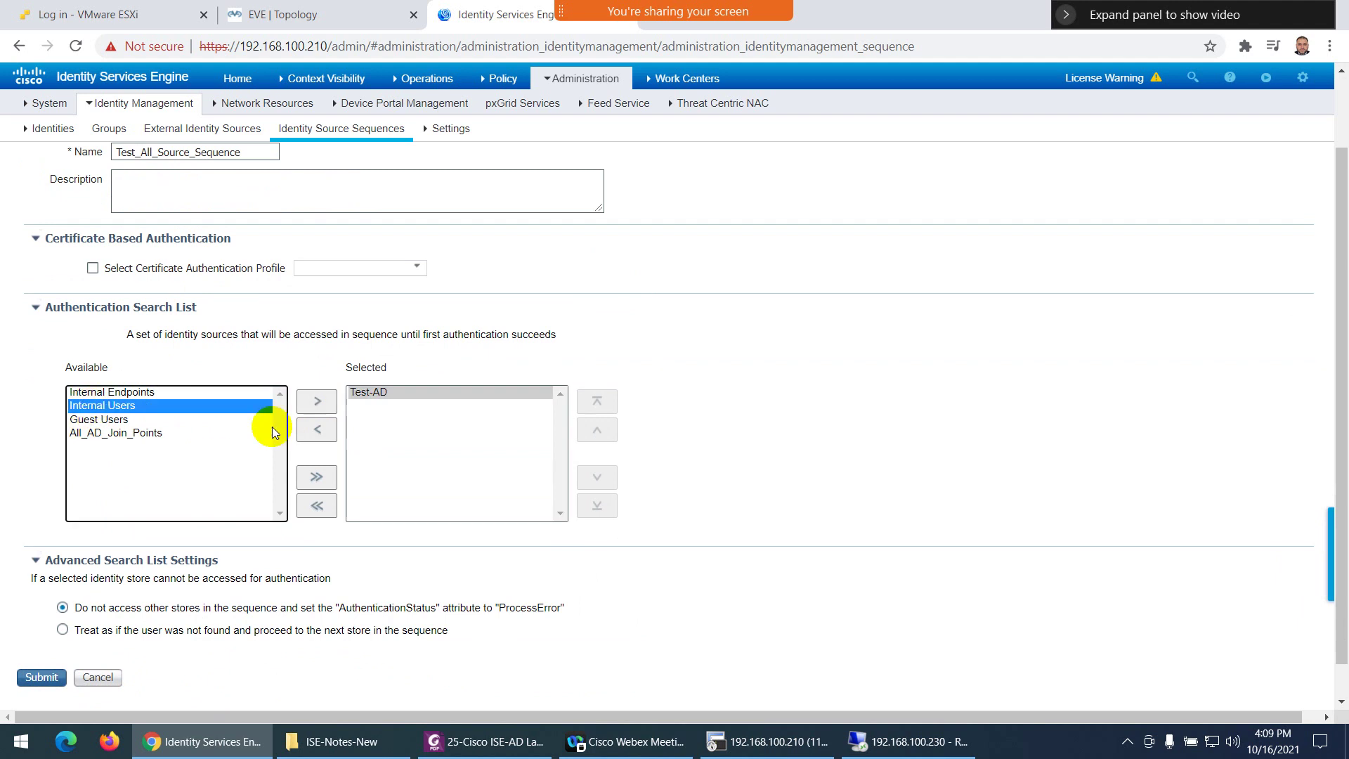
left_click(317, 403)
left_click(126, 392)
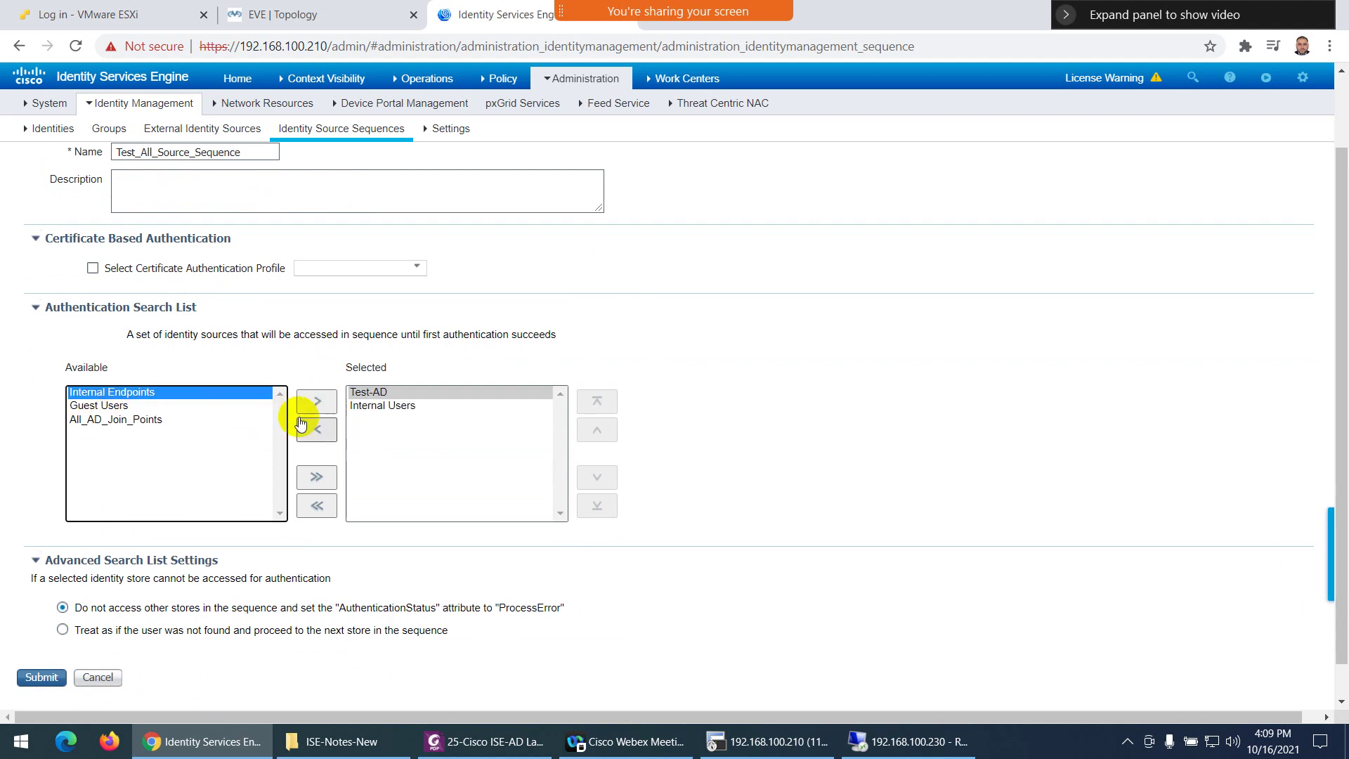
left_click(317, 402)
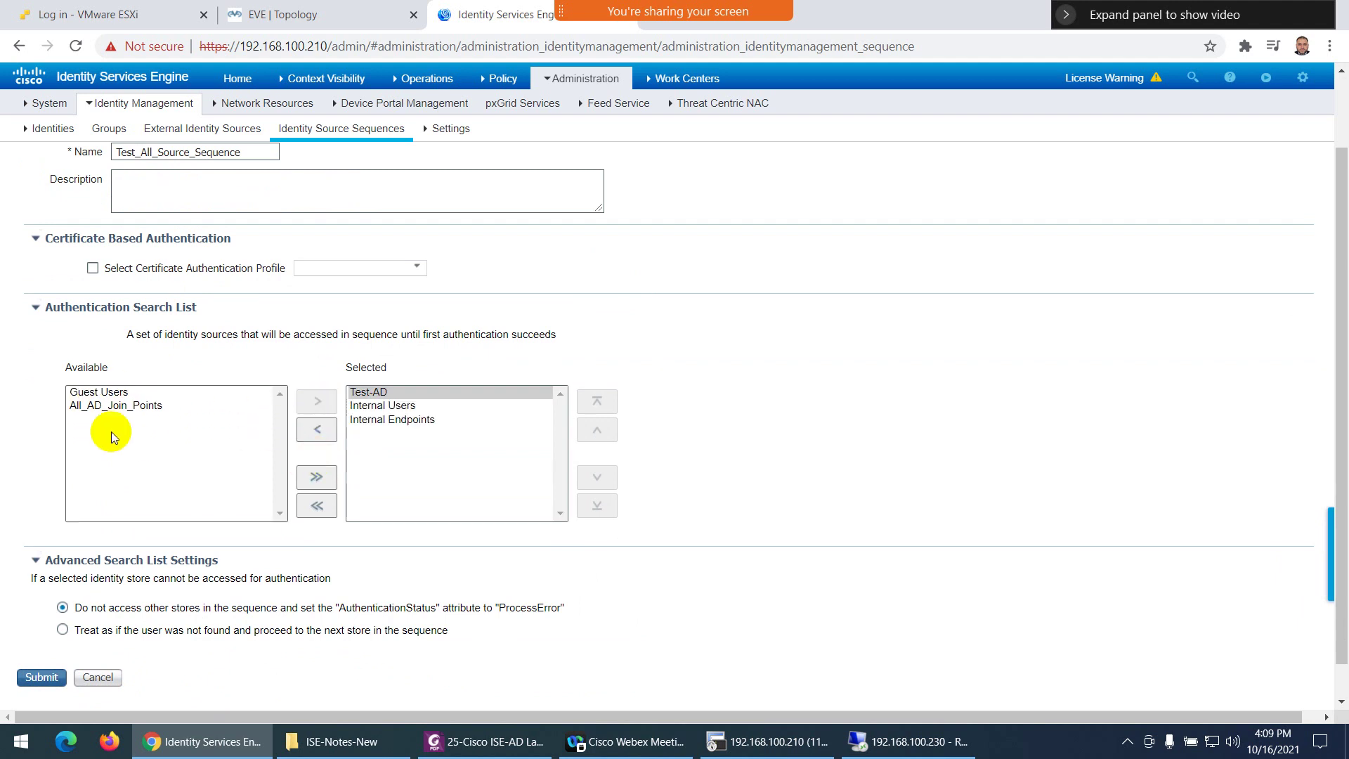
left_click(88, 392)
left_click(318, 402)
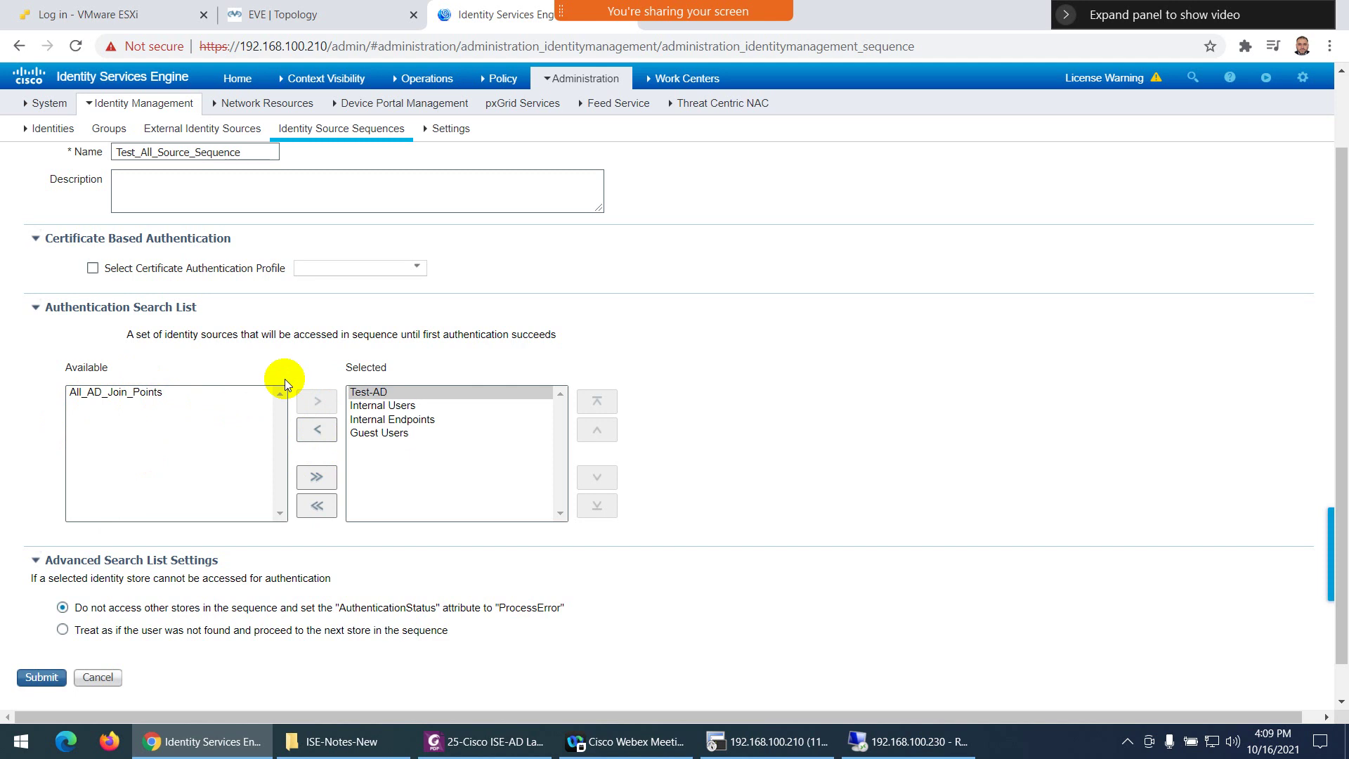
Step: Set the sequence to treat an inaccessible store as if the user was not found and proceed to the next store
scroll(280, 478, "down", 1)
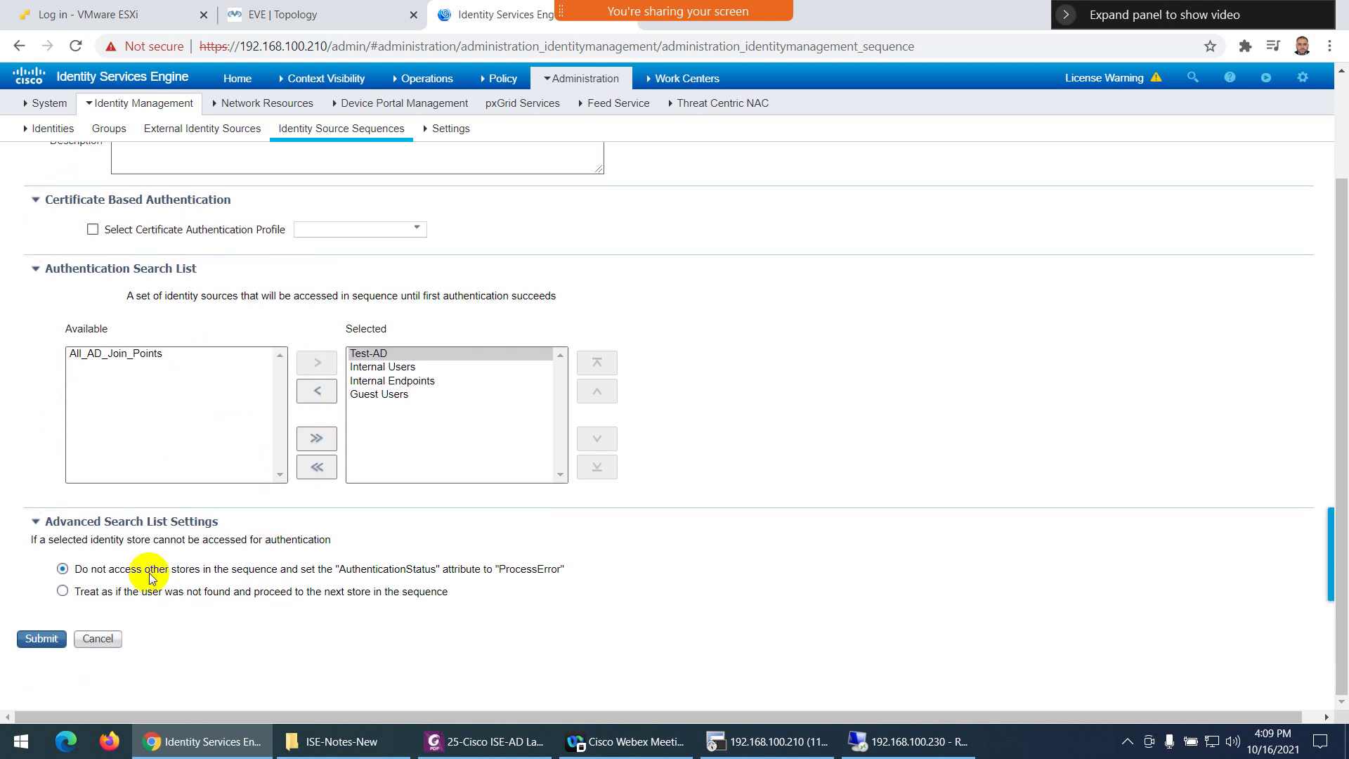
left_click(62, 592)
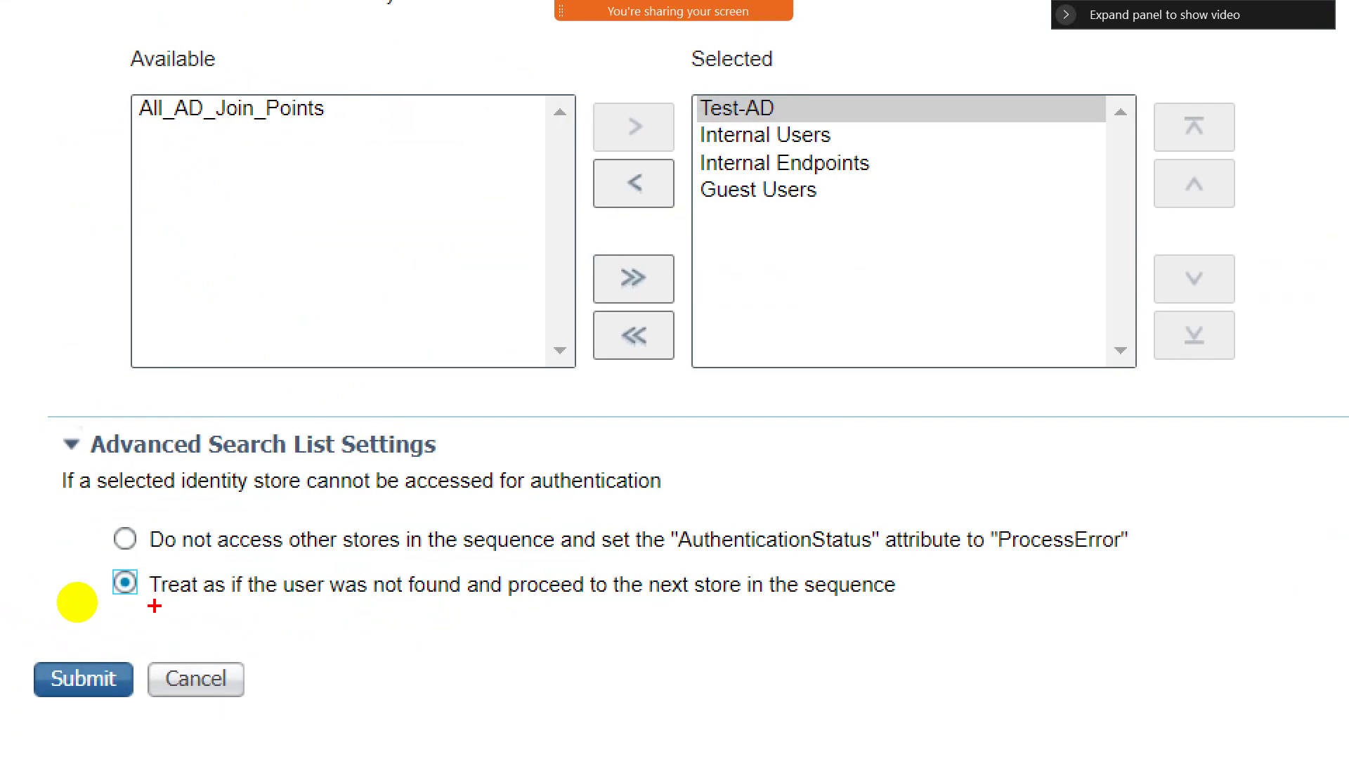
left_click_drag(155, 606, 210, 603)
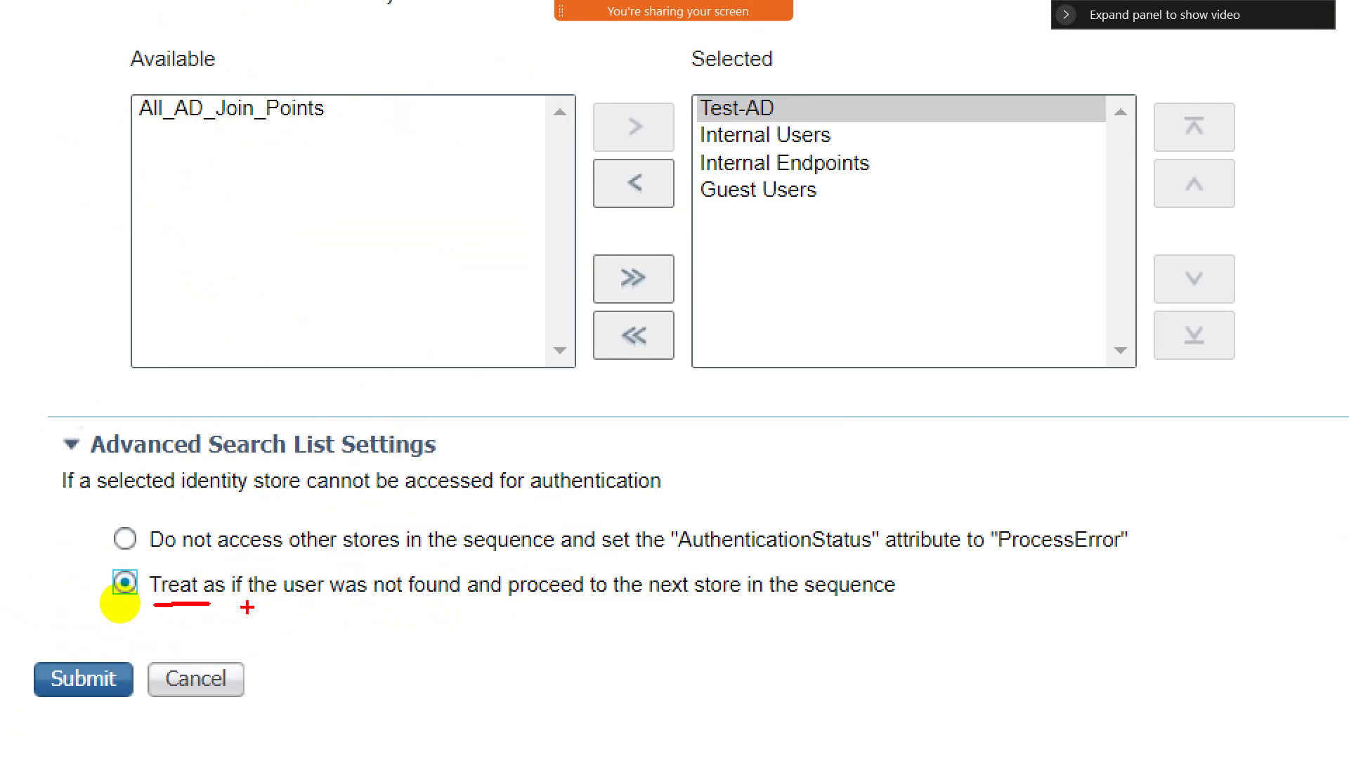
left_click_drag(397, 604, 487, 604)
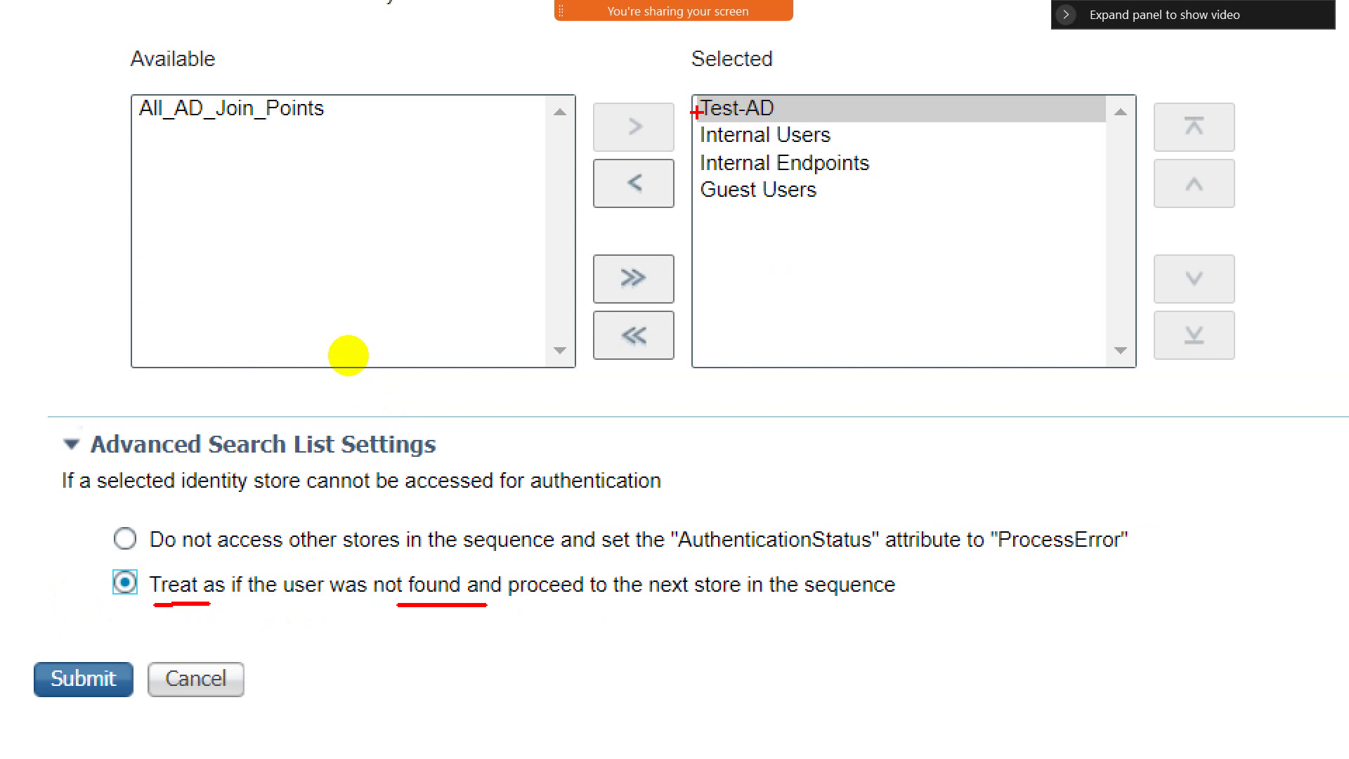
left_click_drag(696, 111, 592, 111)
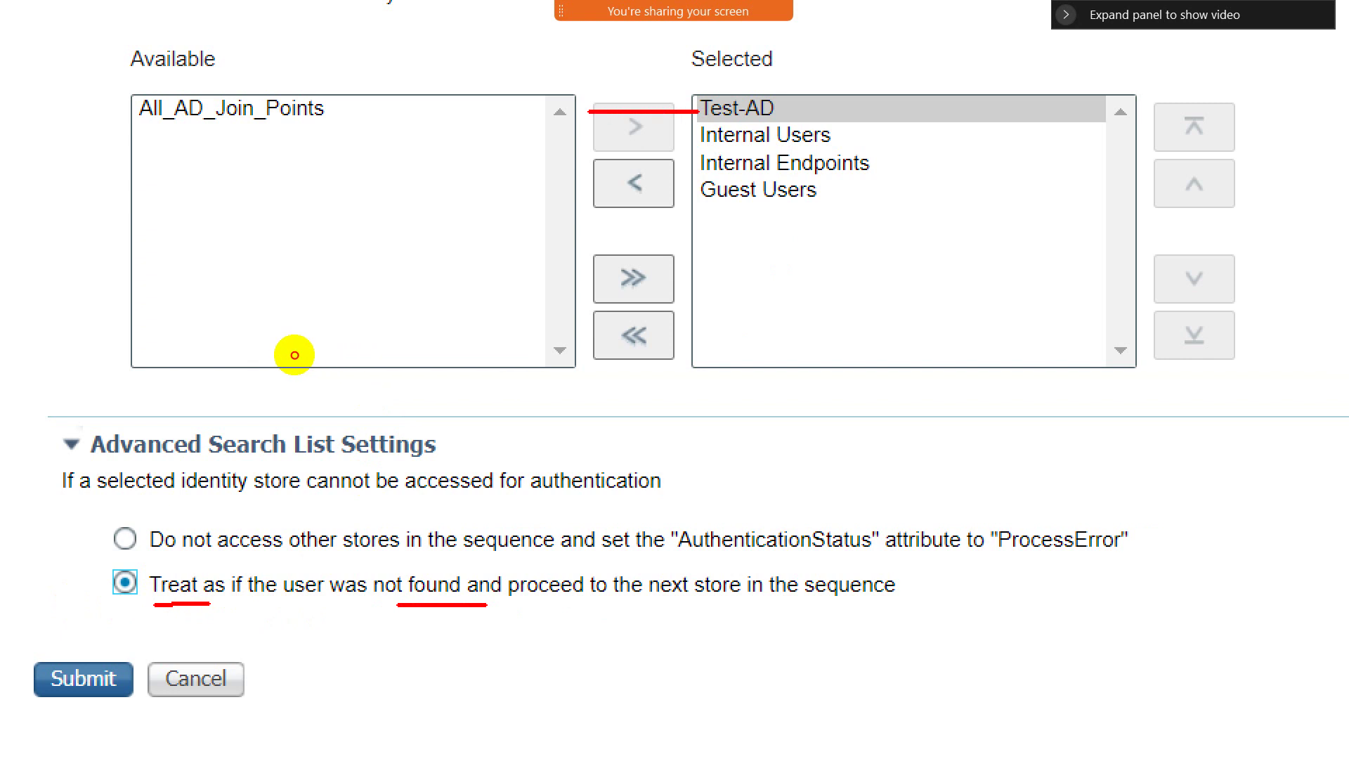
left_click_drag(675, 125, 674, 144)
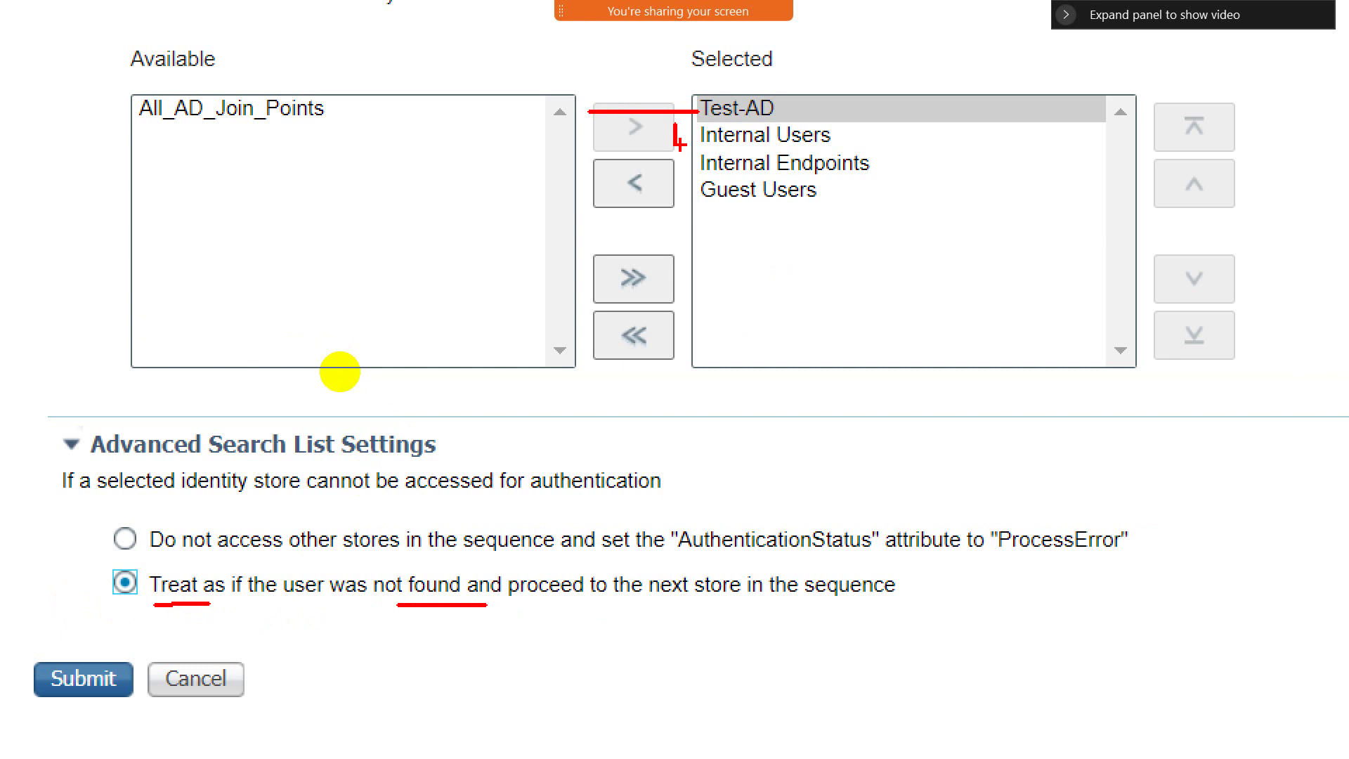
left_click_drag(680, 144, 676, 195)
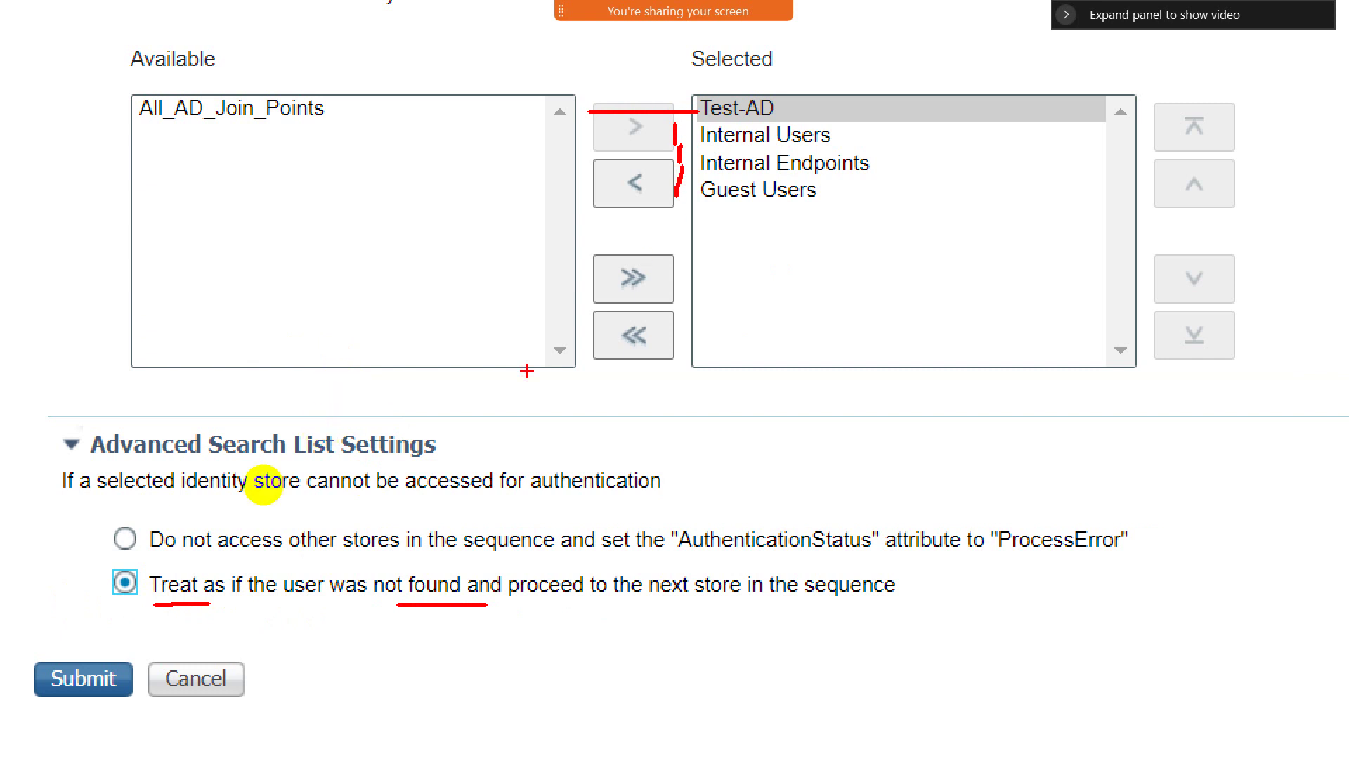
left_click_drag(97, 592, 176, 597)
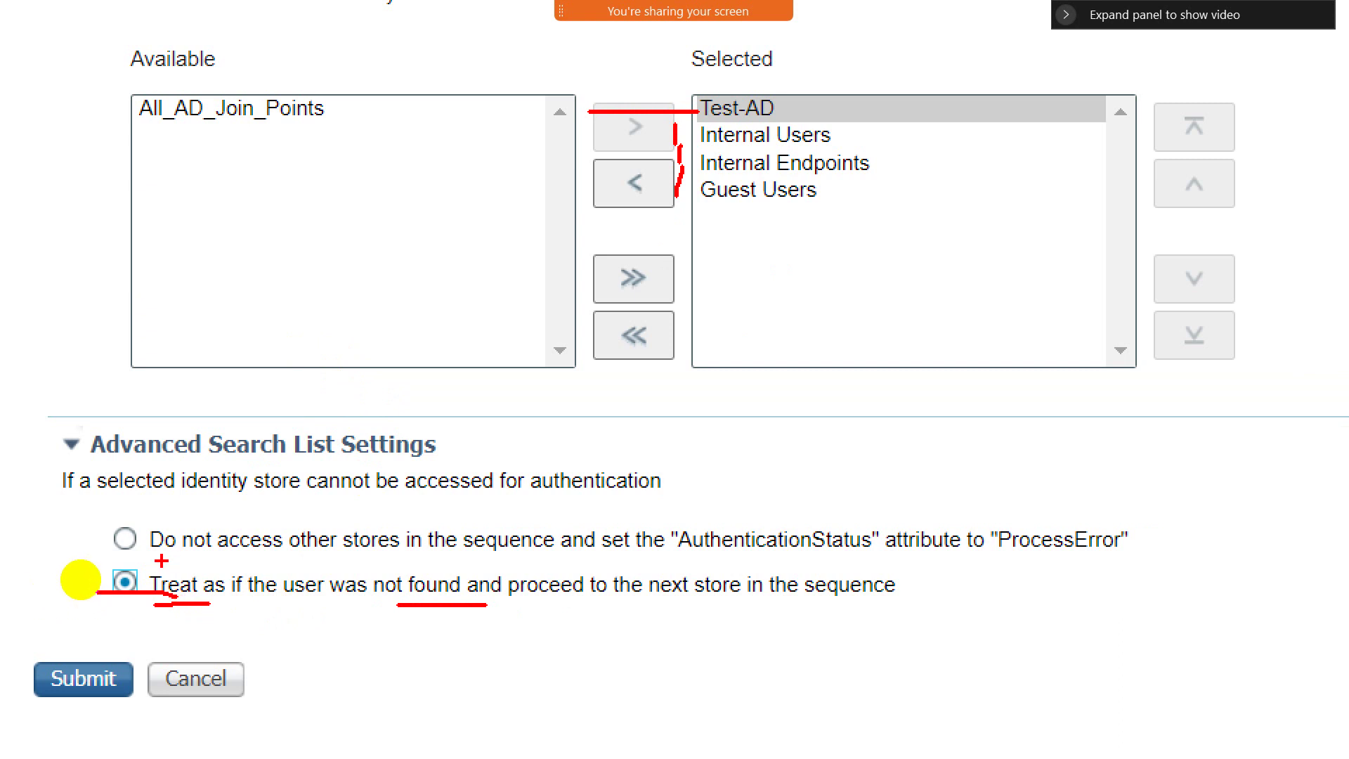
left_click_drag(119, 550, 244, 565)
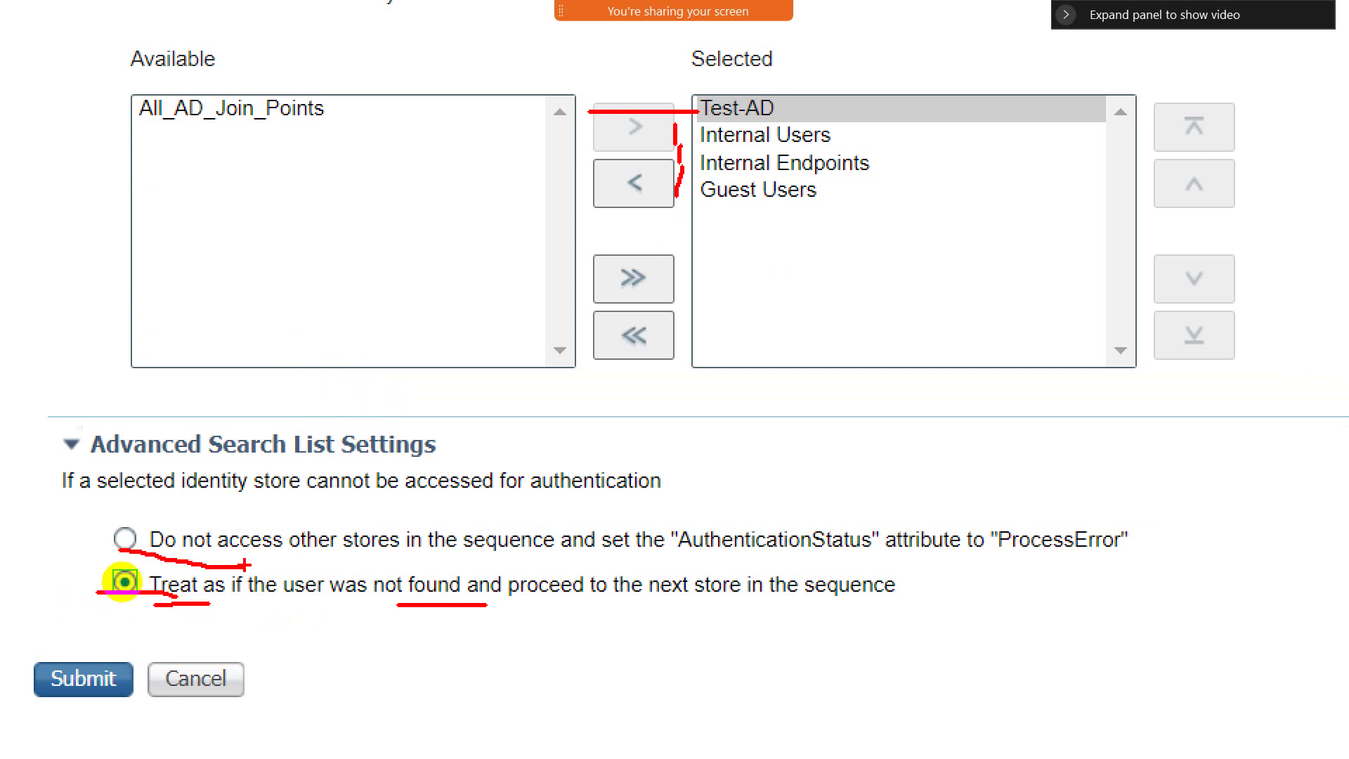
key("Escape")
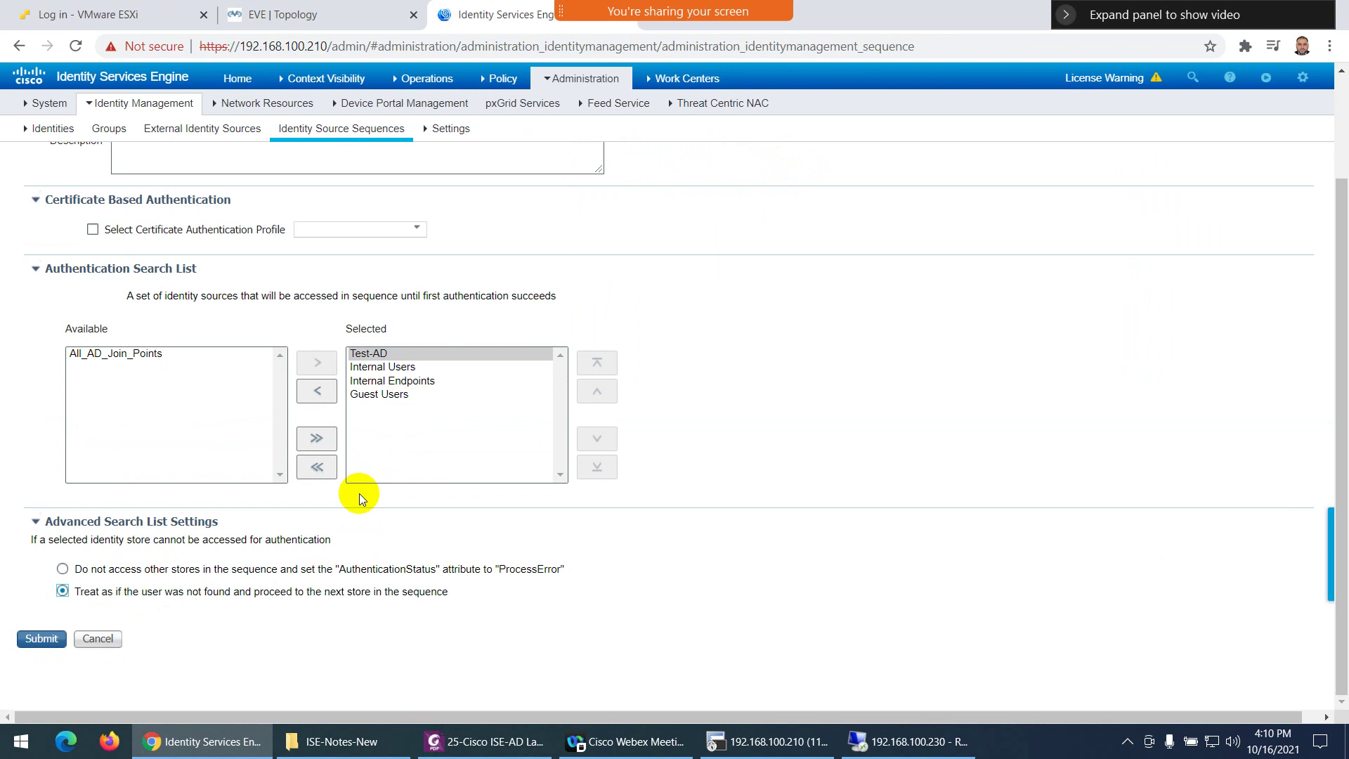
Step: Check the new sequence's settings and submit Test_All_Source_Sequence
scroll(360, 493, "up", 2)
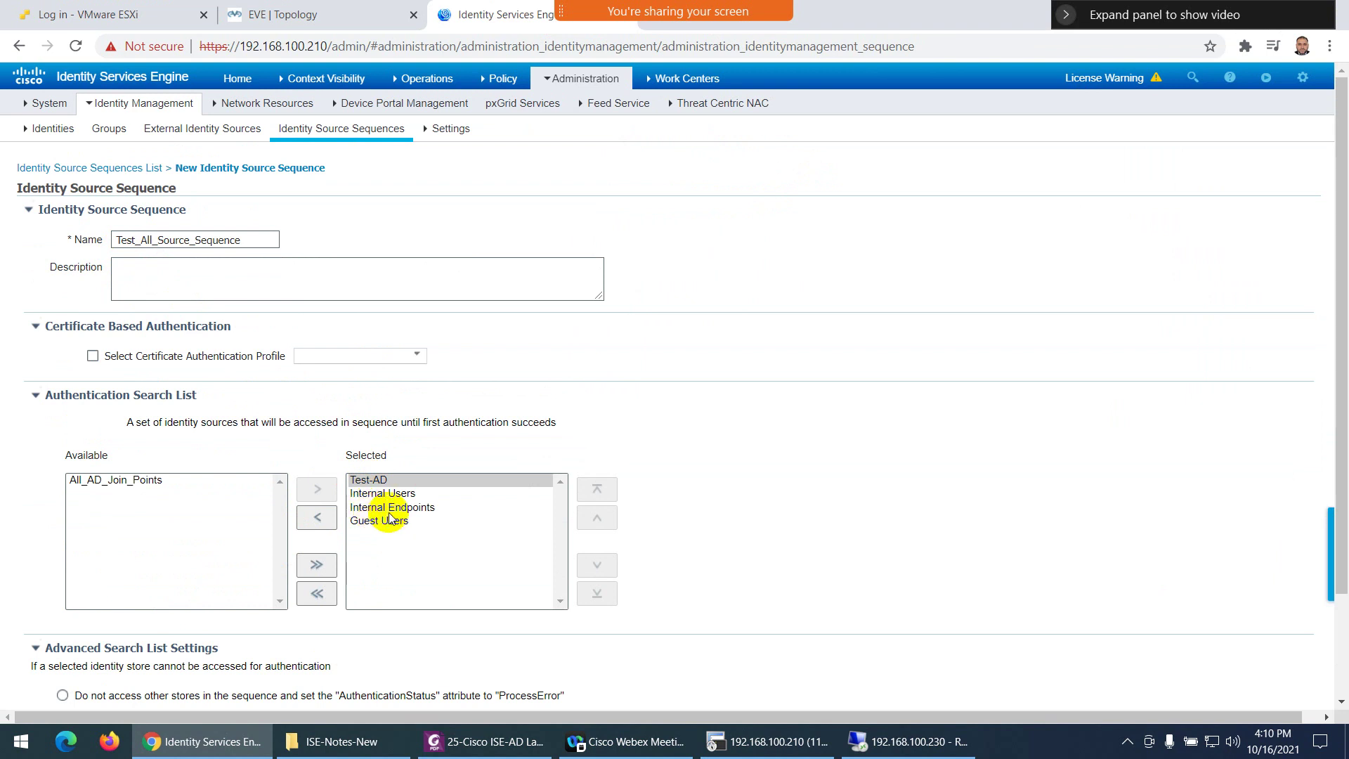
scroll(140, 646, "down", 2)
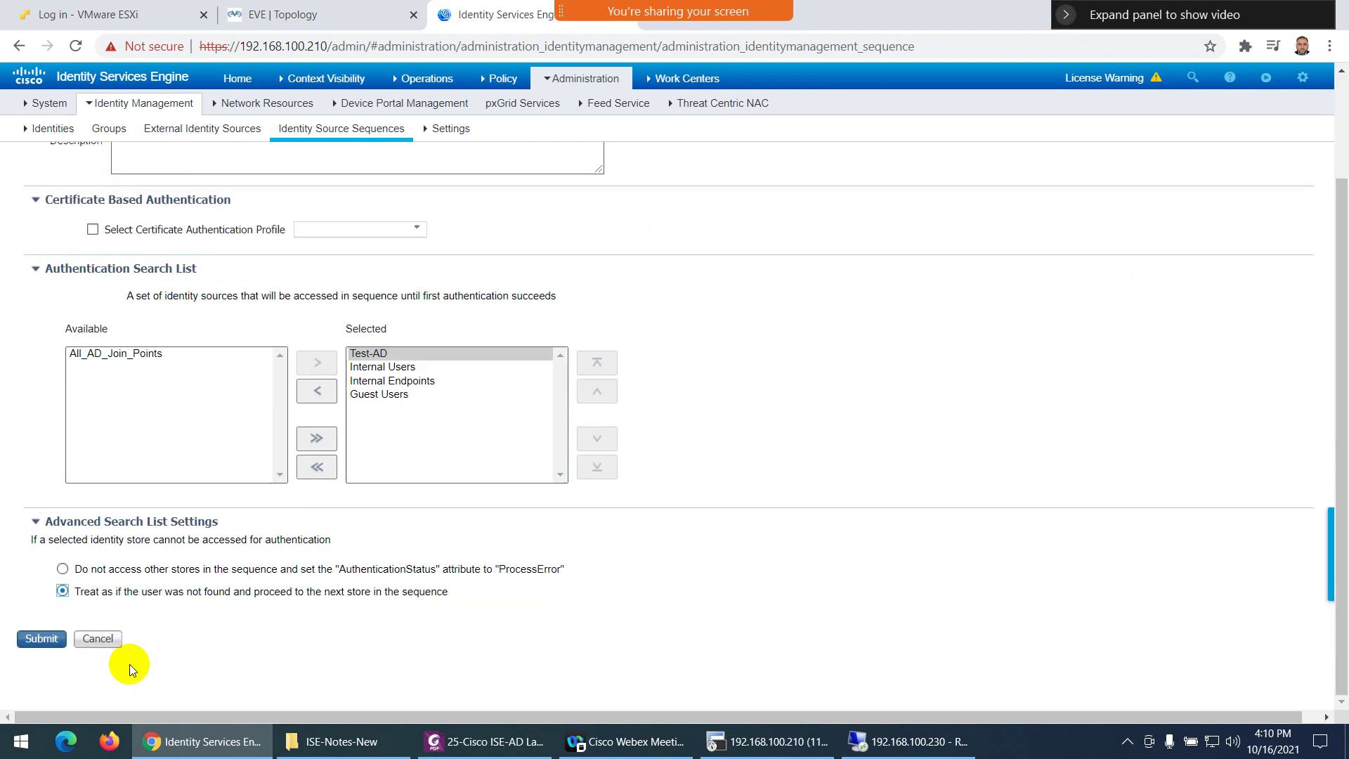
left_click(39, 638)
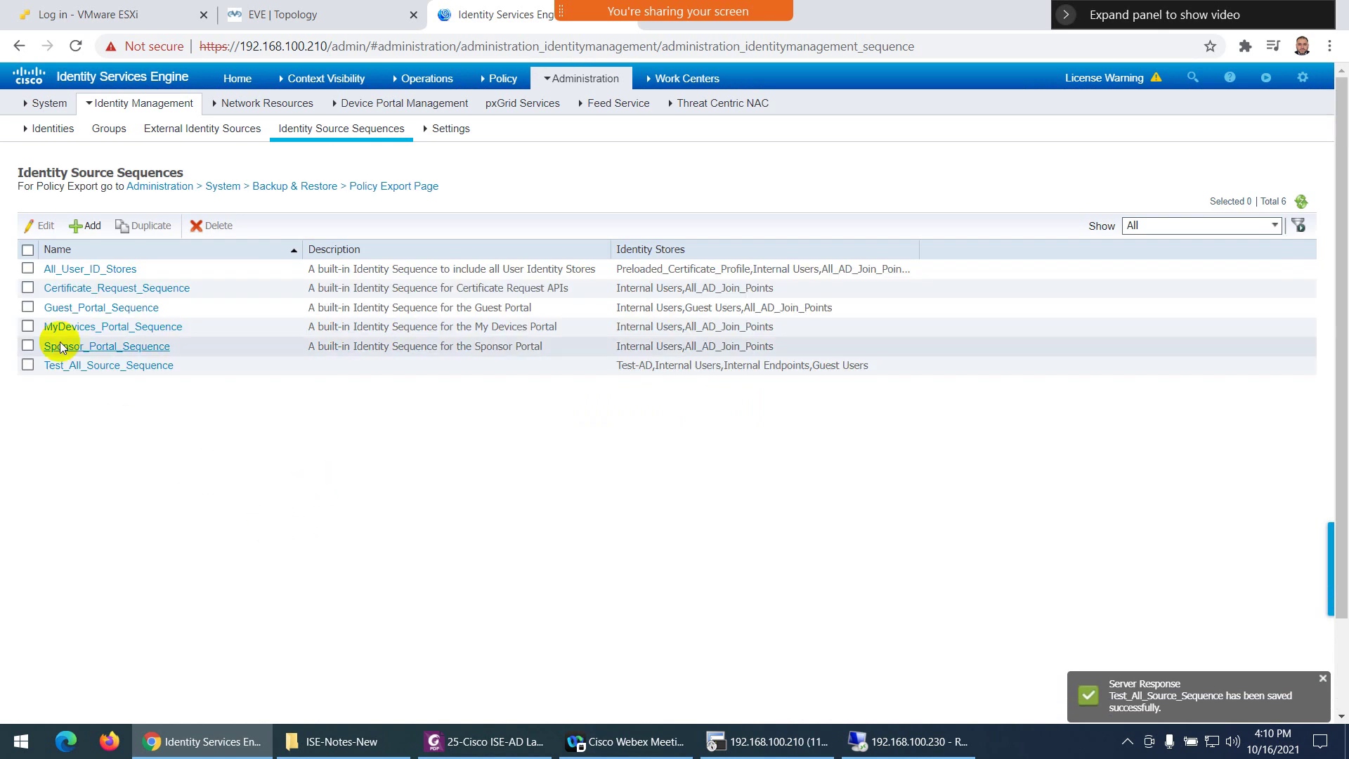
Step: Open the All_User_ID_Stores sequence, add Test-AD to its authentication search list and move it to first place
left_click(57, 270)
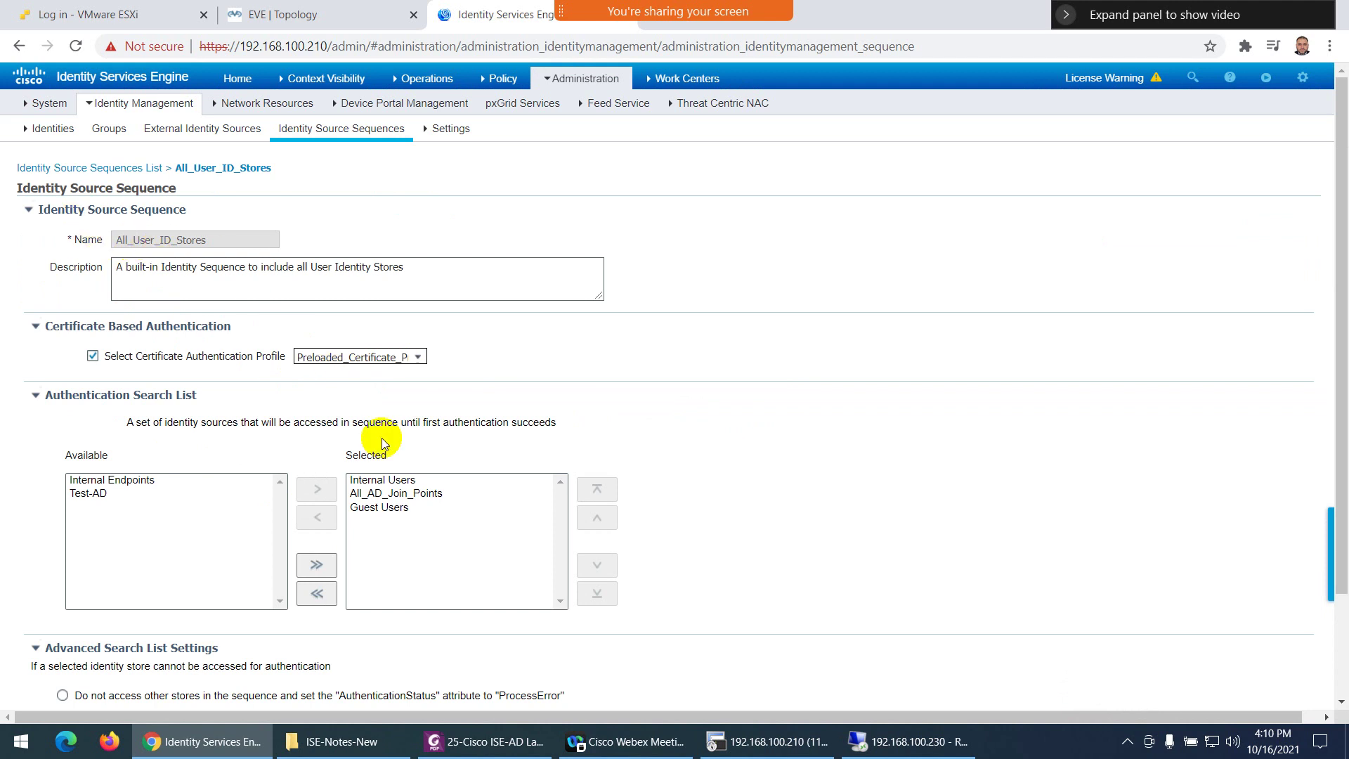
left_click(393, 494)
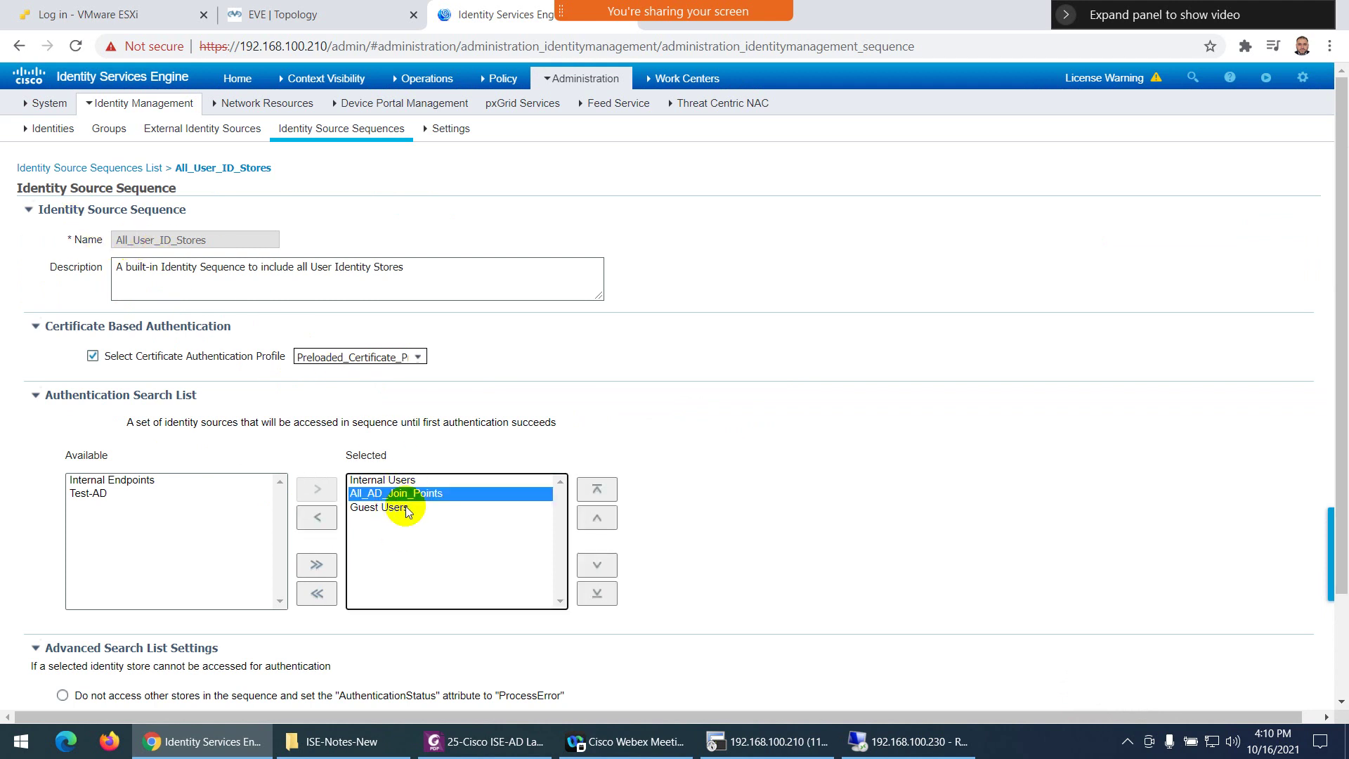
left_click(105, 493)
left_click(323, 491)
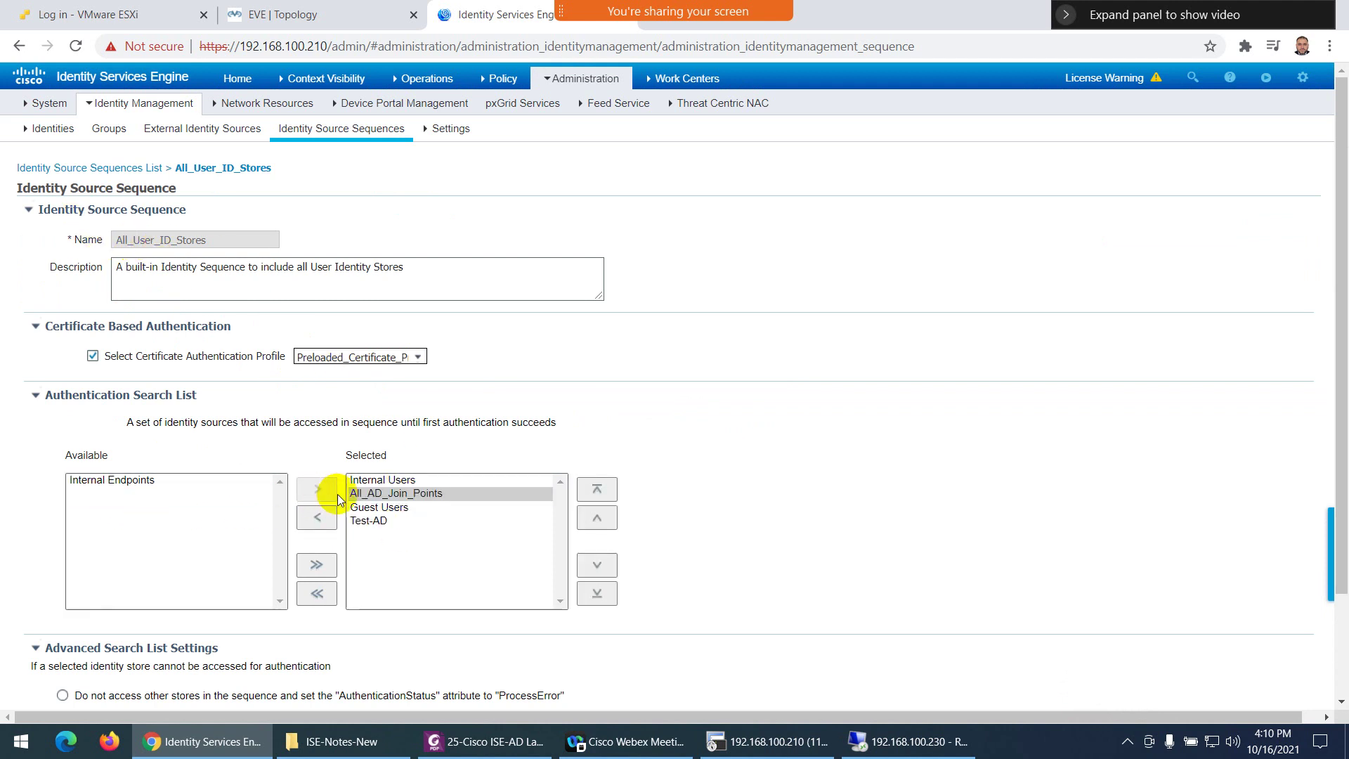
left_click(435, 520)
left_click(597, 490)
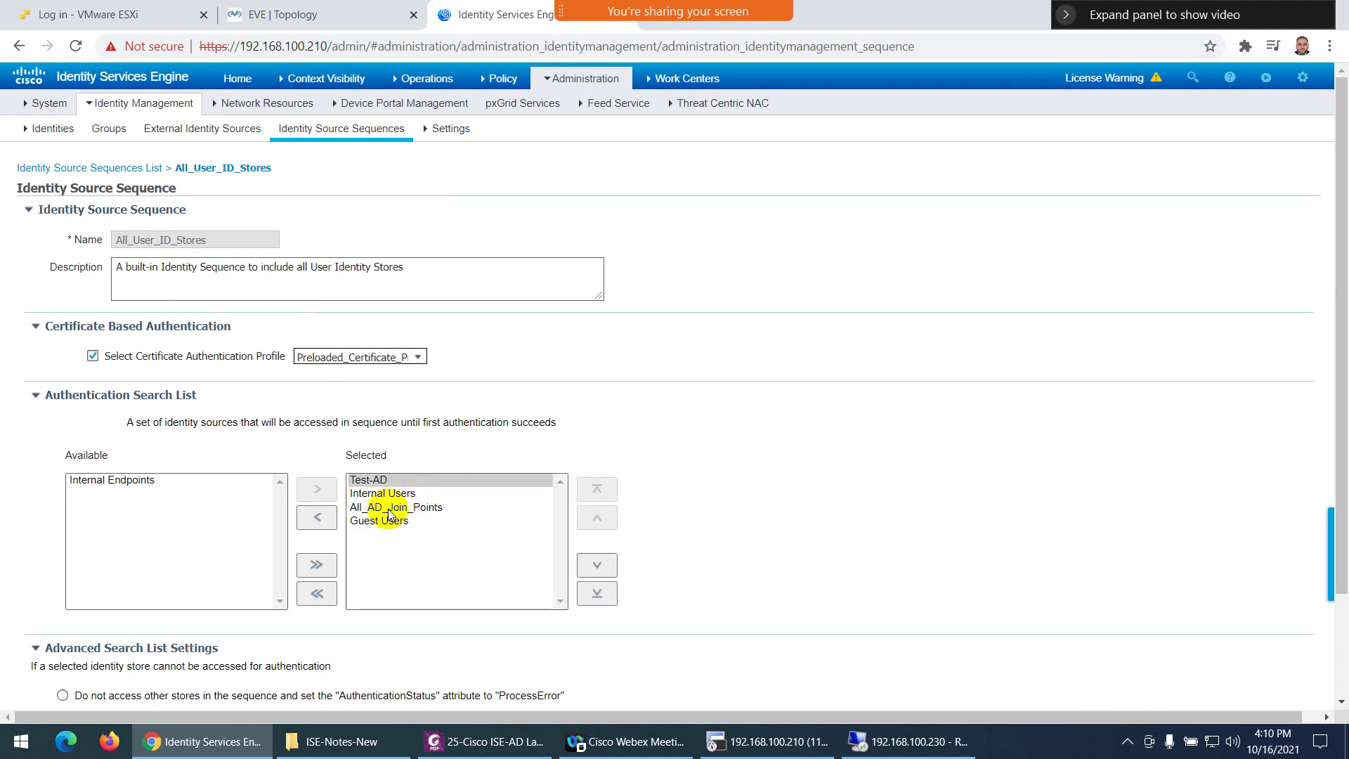
Step: Review the All_User_ID_Stores advanced search settings, save the sequence and return to the identity source sequences list
scroll(316, 498, "down", 2)
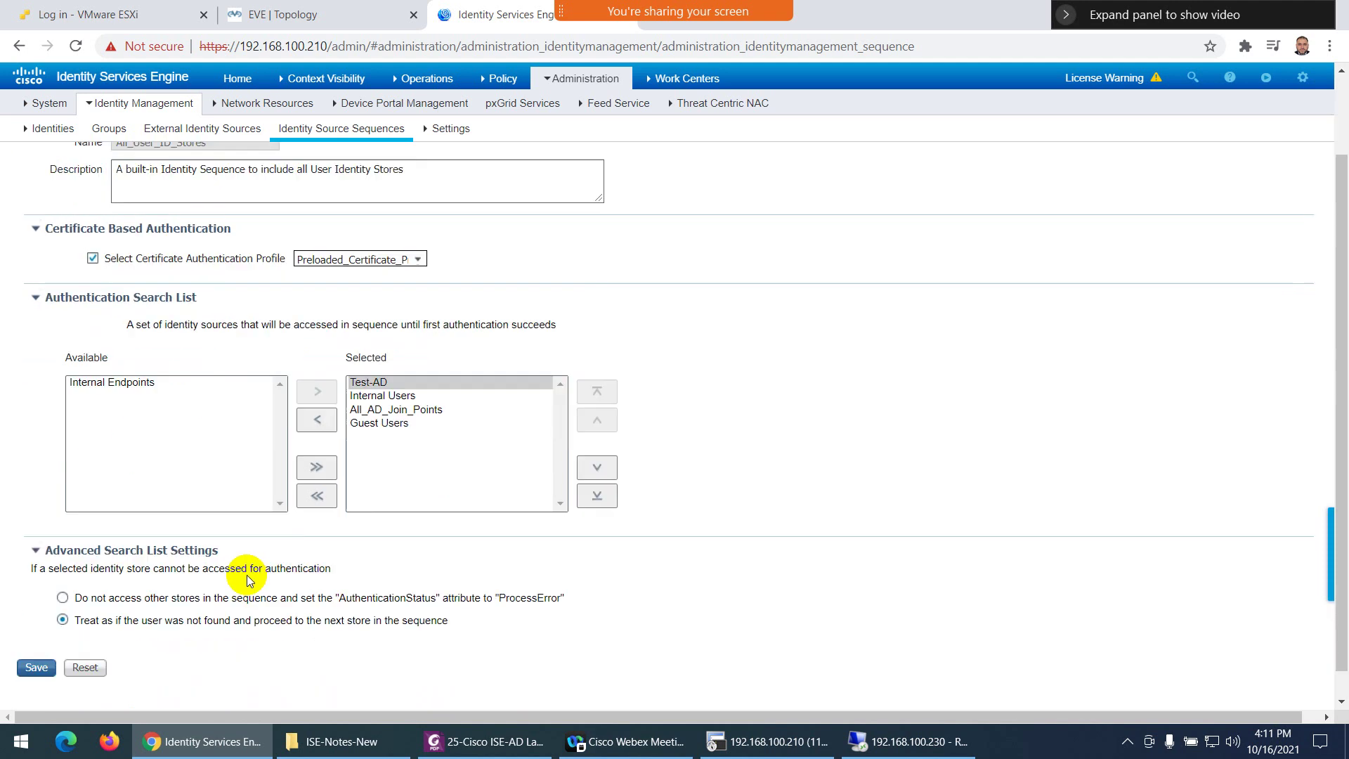
left_click_drag(96, 592, 201, 591)
scroll(298, 604, "up", 3)
scroll(211, 604, "down", 3)
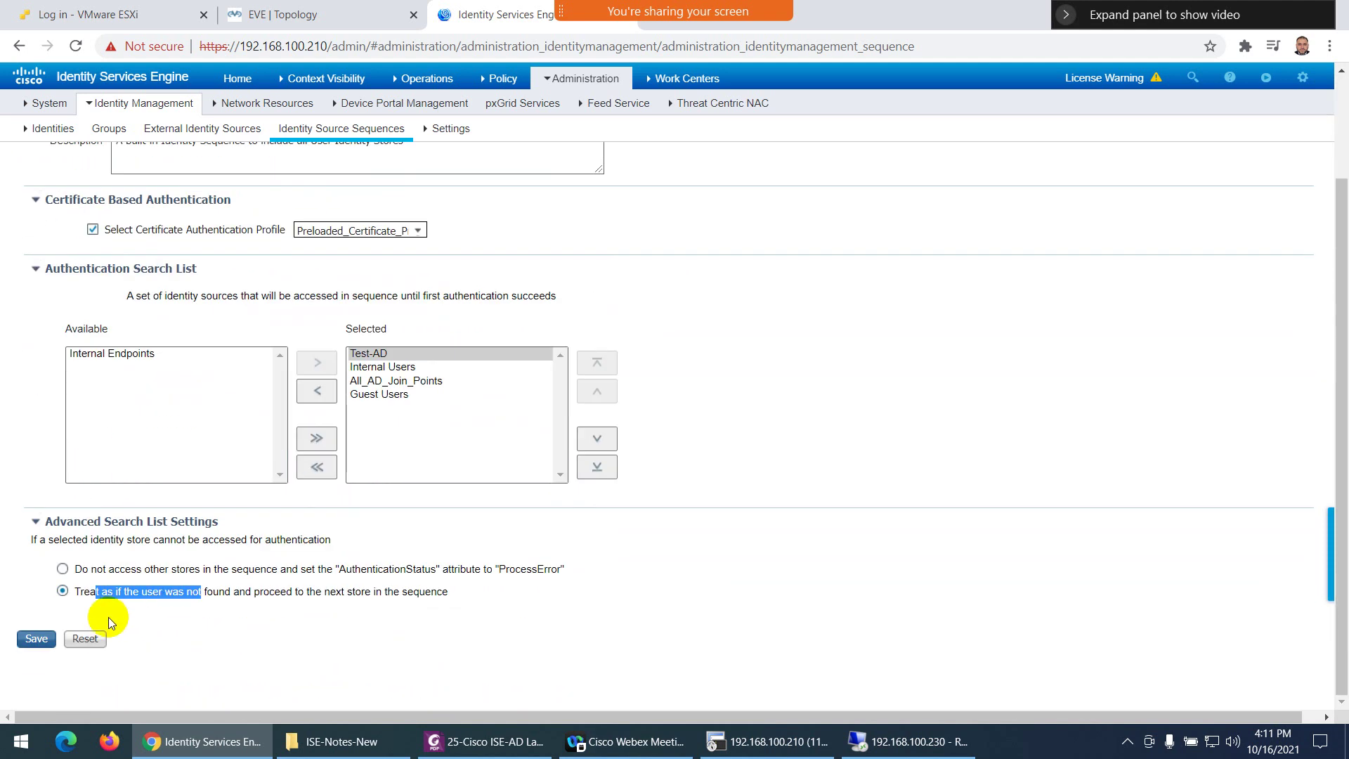
left_click(36, 639)
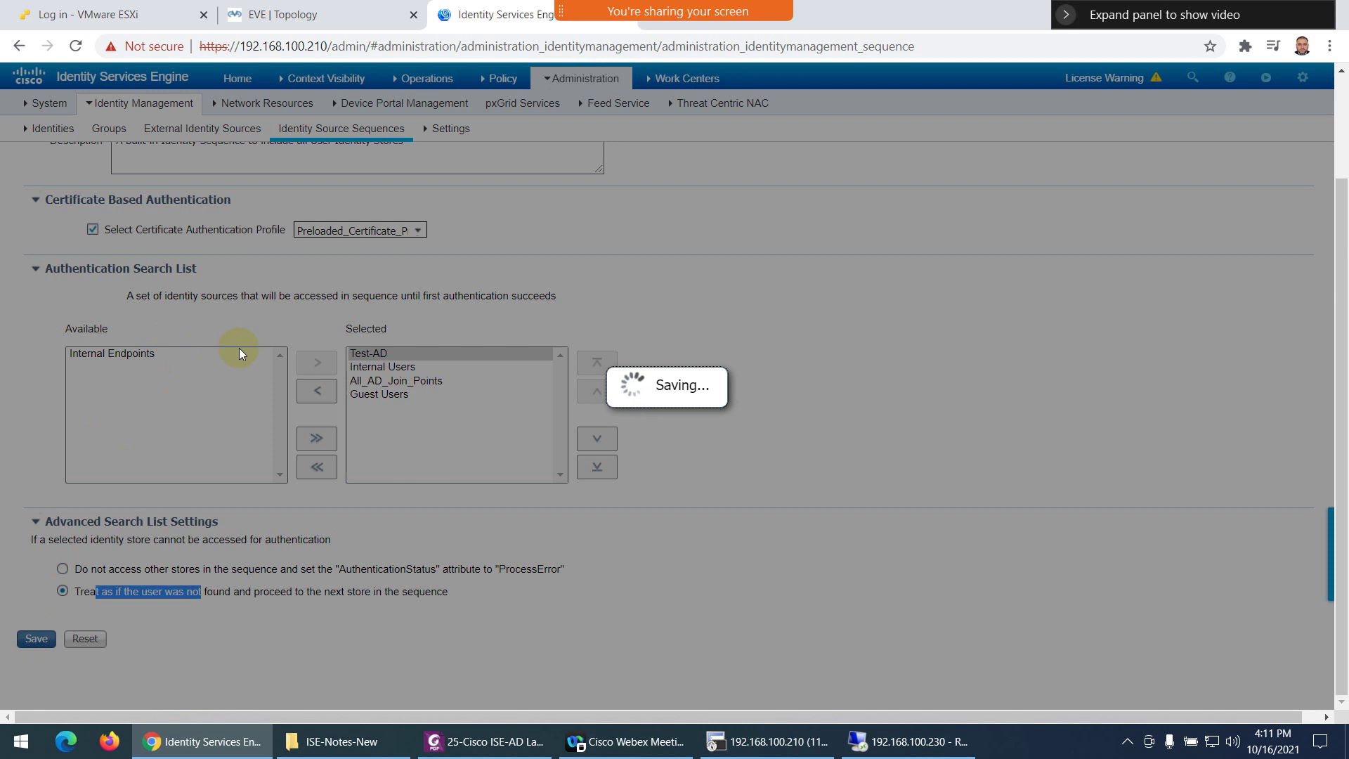
scroll(247, 351, "up", 3)
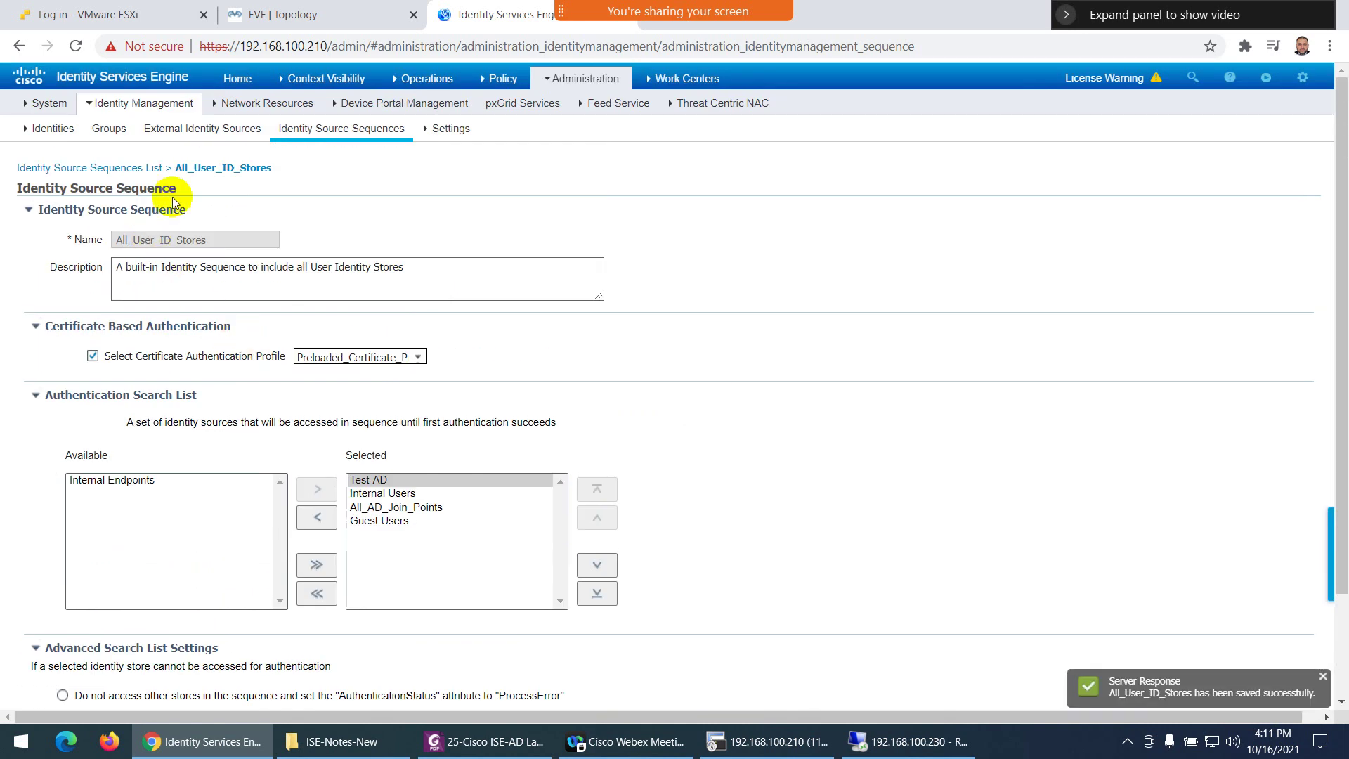
left_click(120, 173)
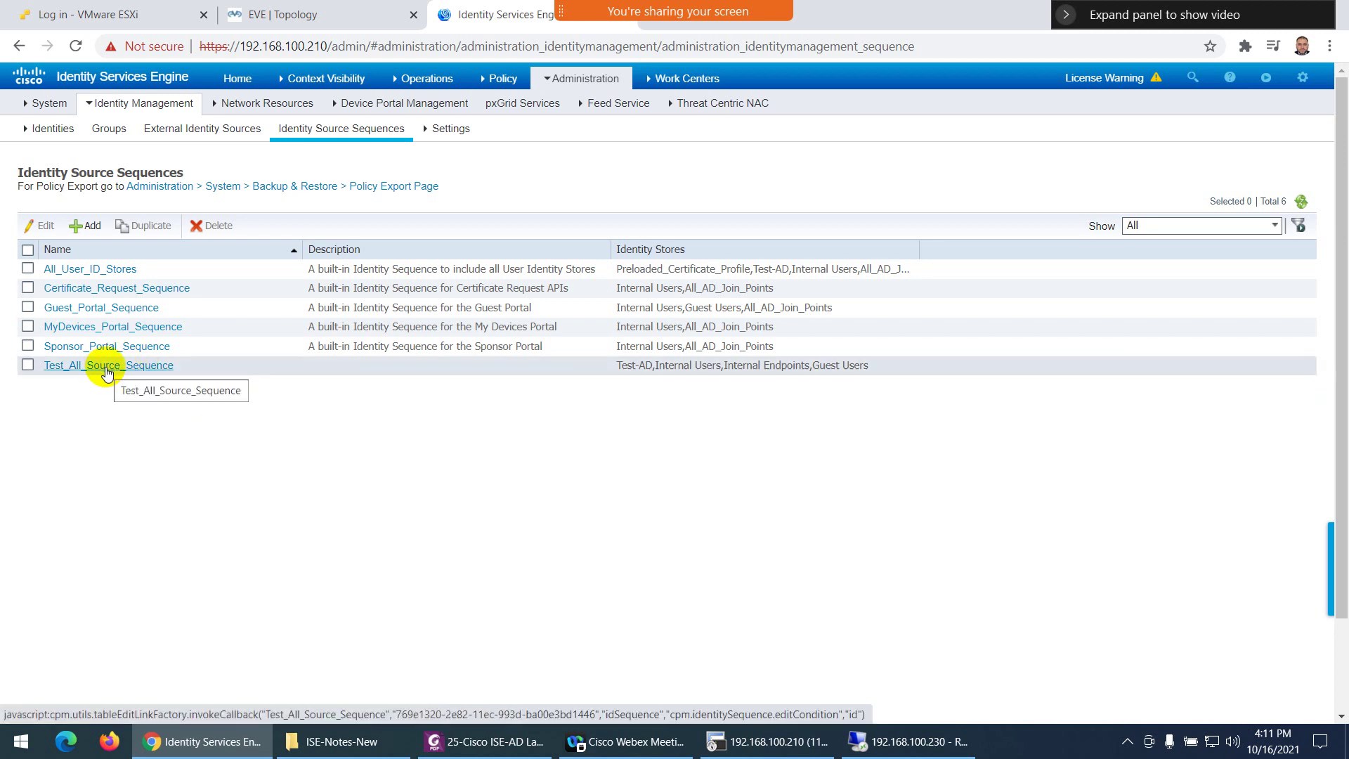
Step: Open the Network Access Users list under the identity management identities
left_click(497, 78)
left_click(574, 76)
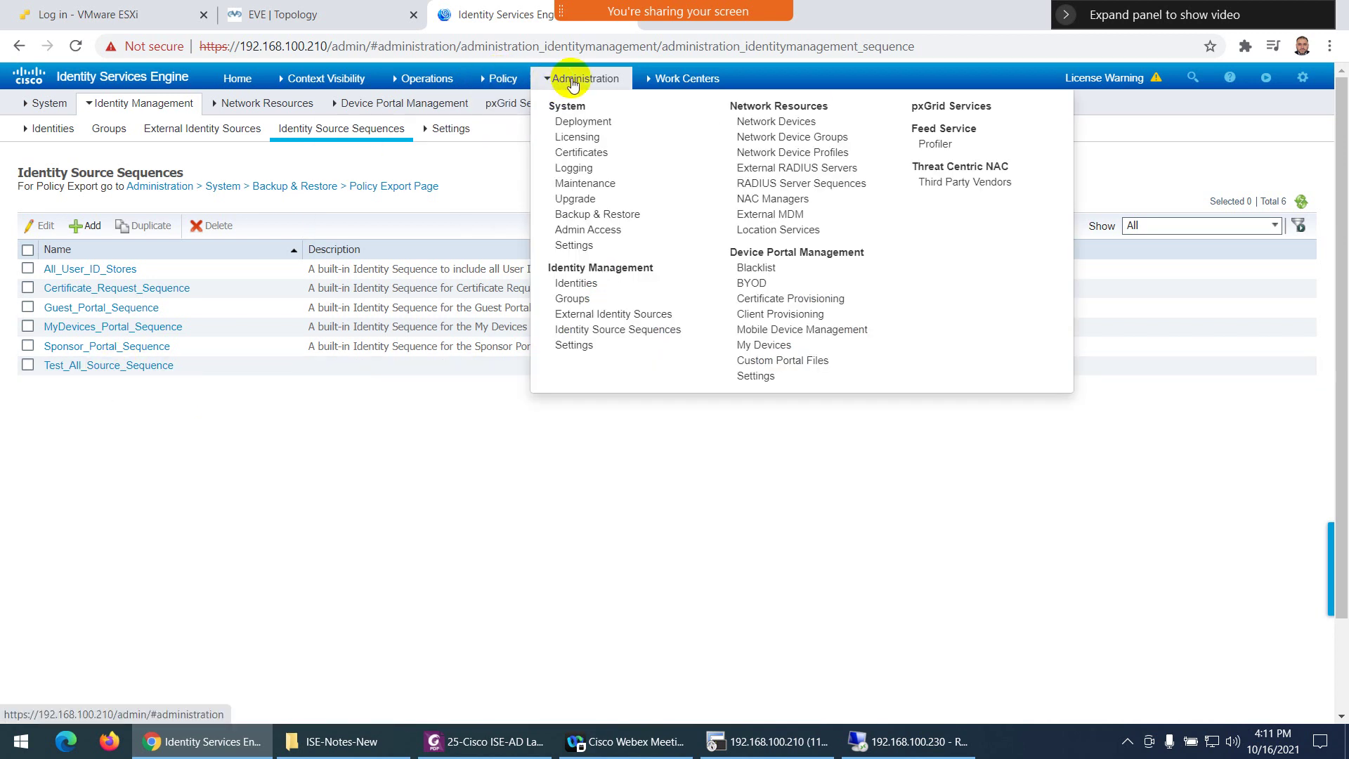
left_click(579, 284)
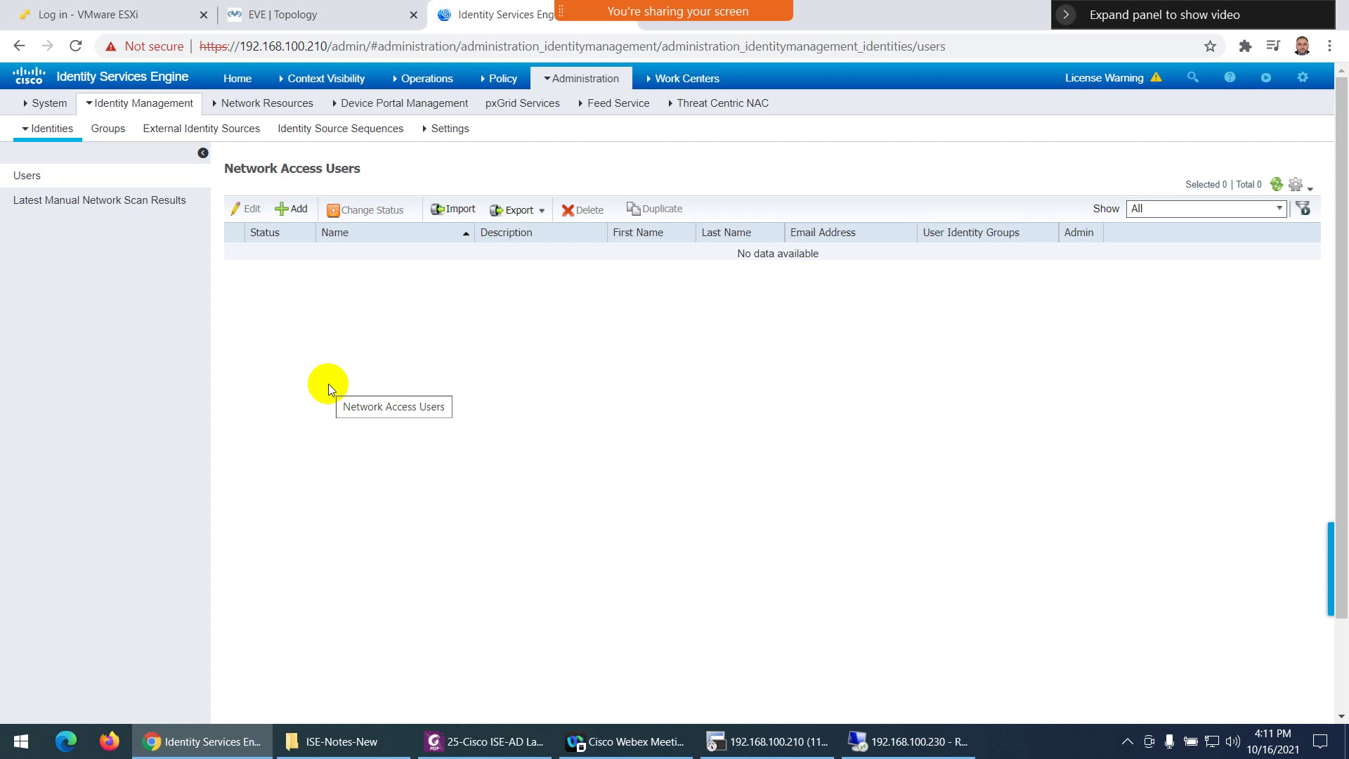
Step: Switch to the 25-Cisco ISE-AD Lab PDF and review its identity source sequence, identity resolution and Add Groups instructions
left_click(485, 741)
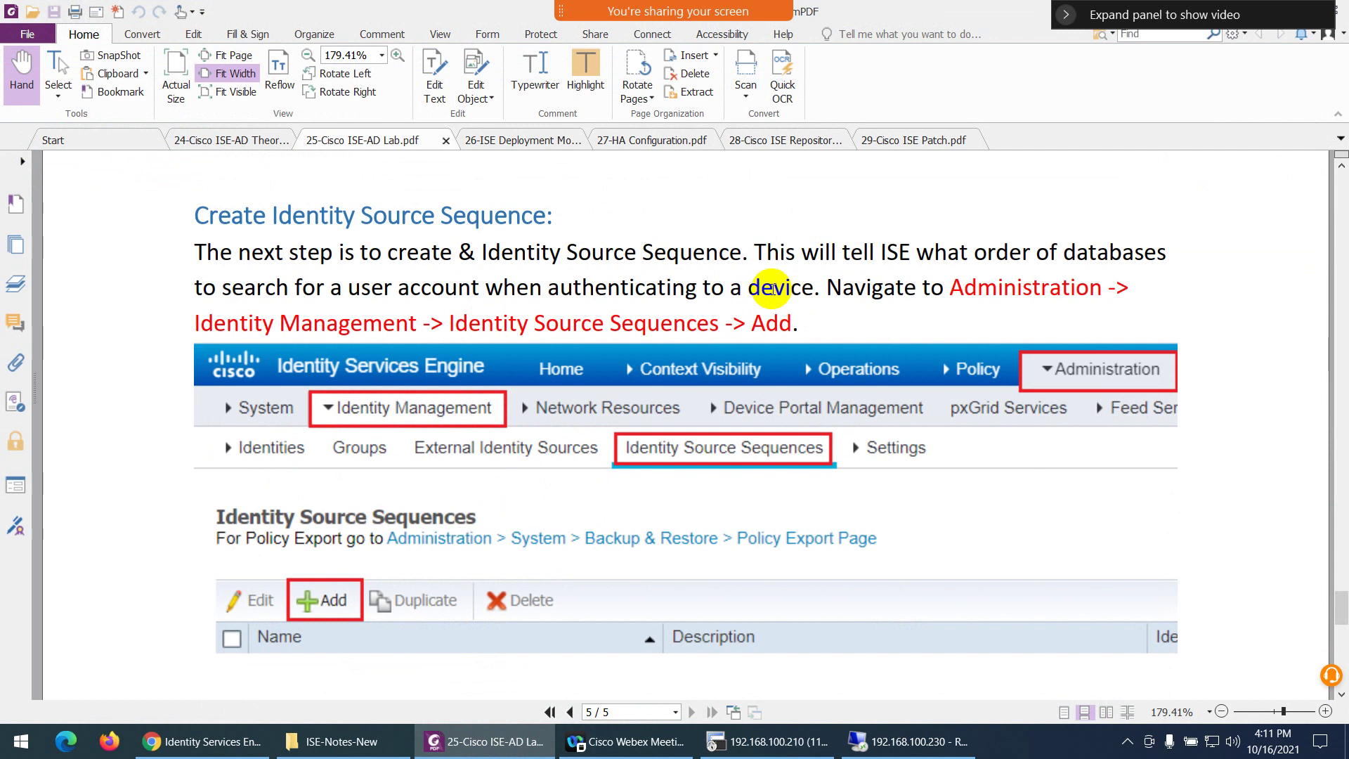
scroll(702, 309, "down", 5)
scroll(525, 376, "down", 4)
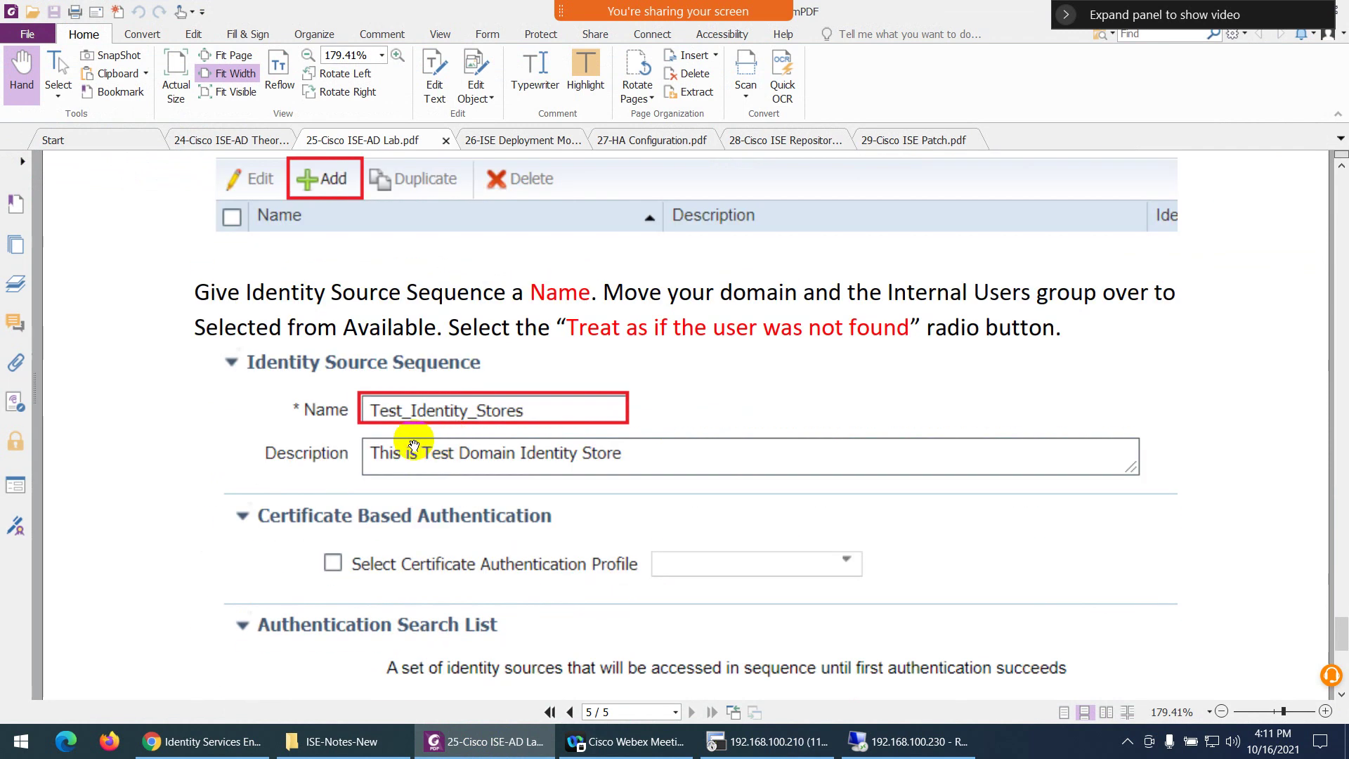
scroll(400, 436, "down", 1)
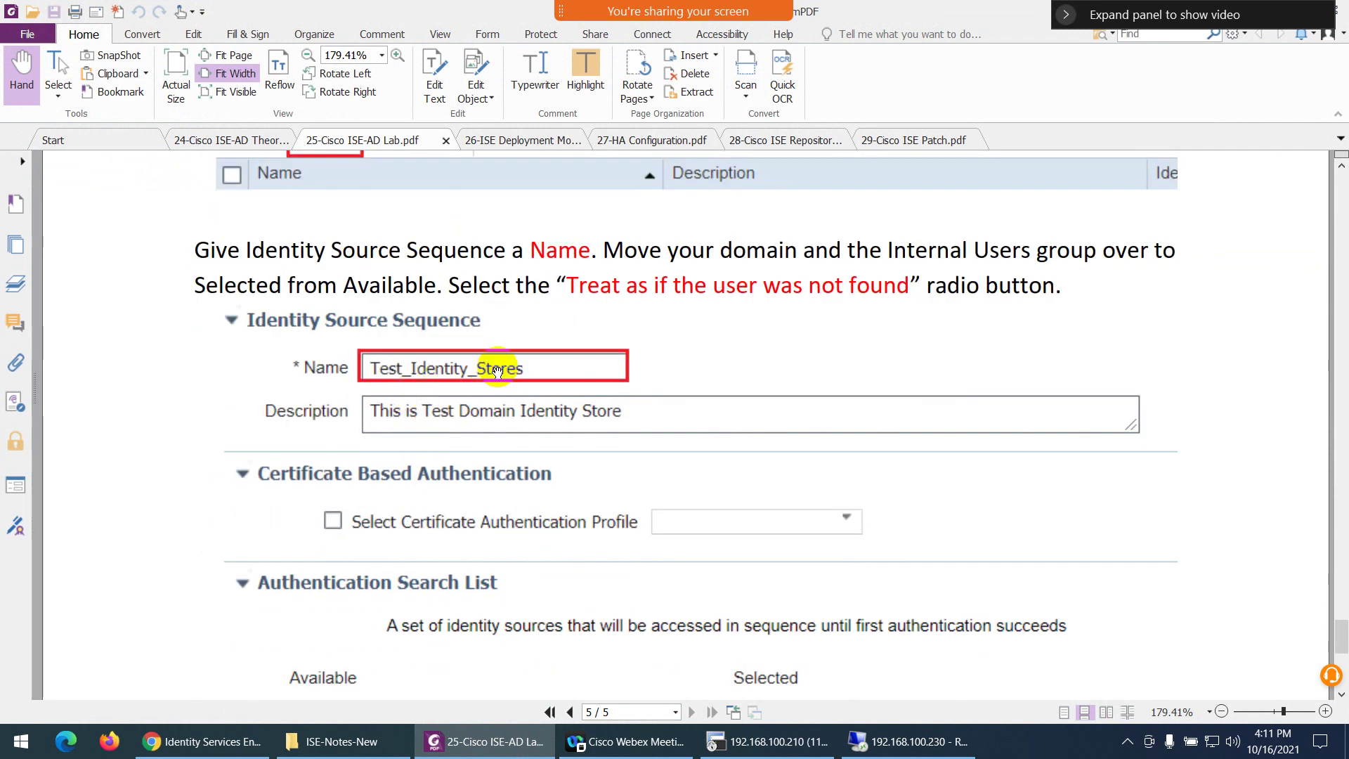
scroll(493, 393, "down", 5)
scroll(496, 404, "down", 3)
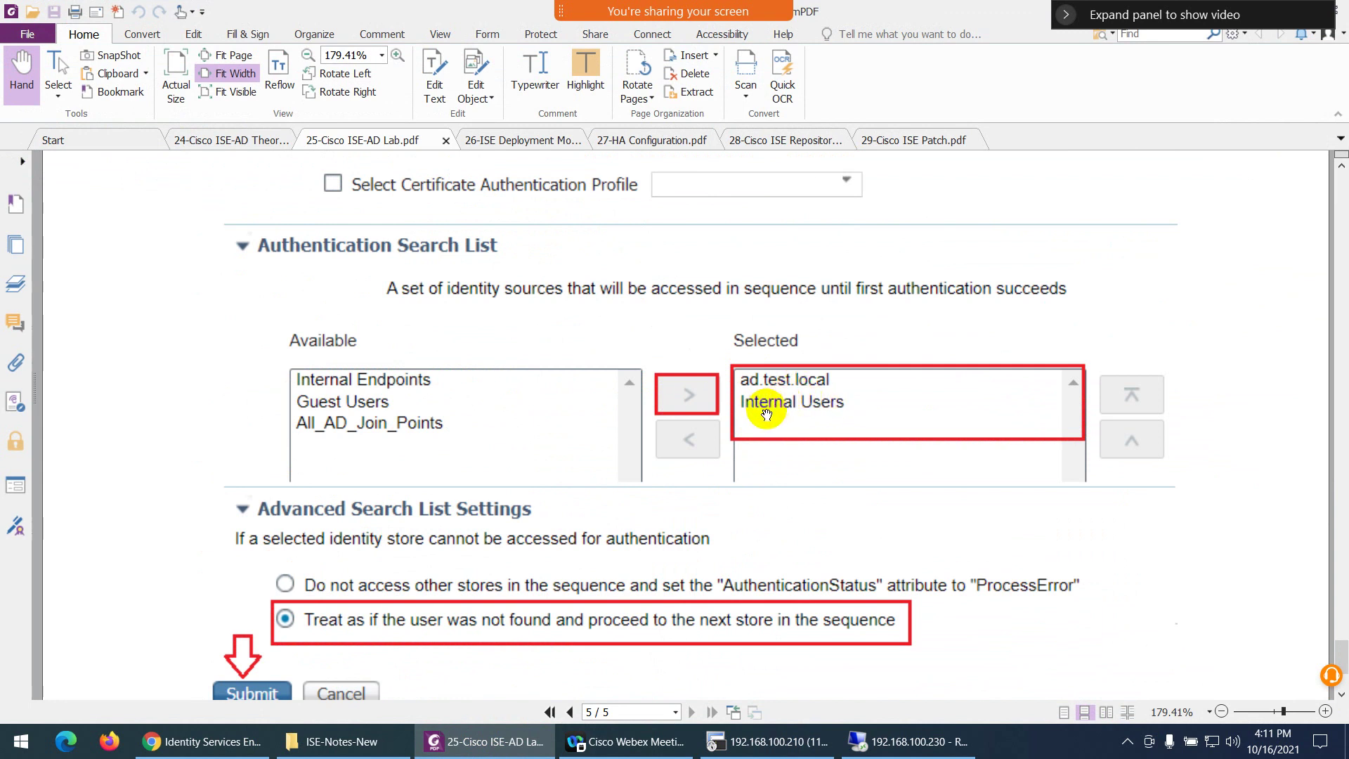
scroll(766, 415, "down", 4)
scroll(377, 458, "up", 11)
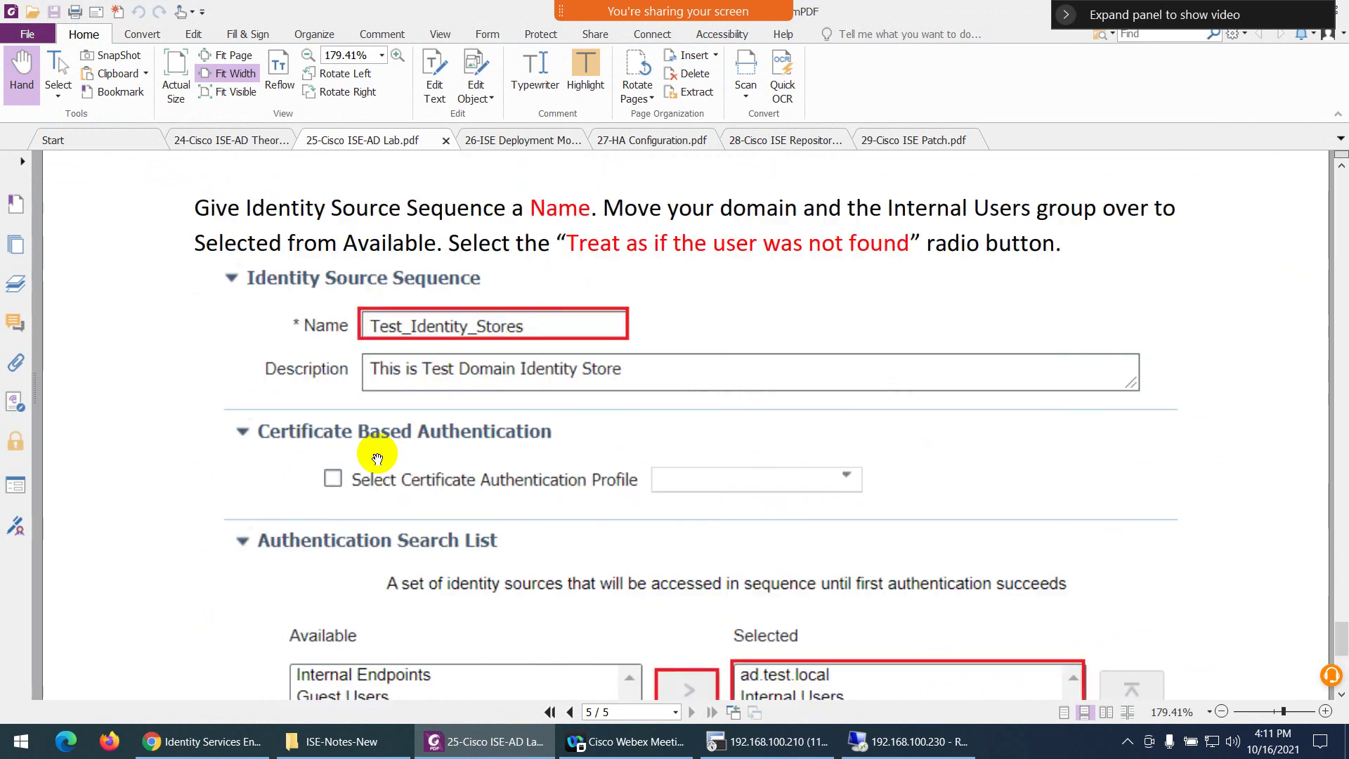
scroll(377, 458, "up", 15)
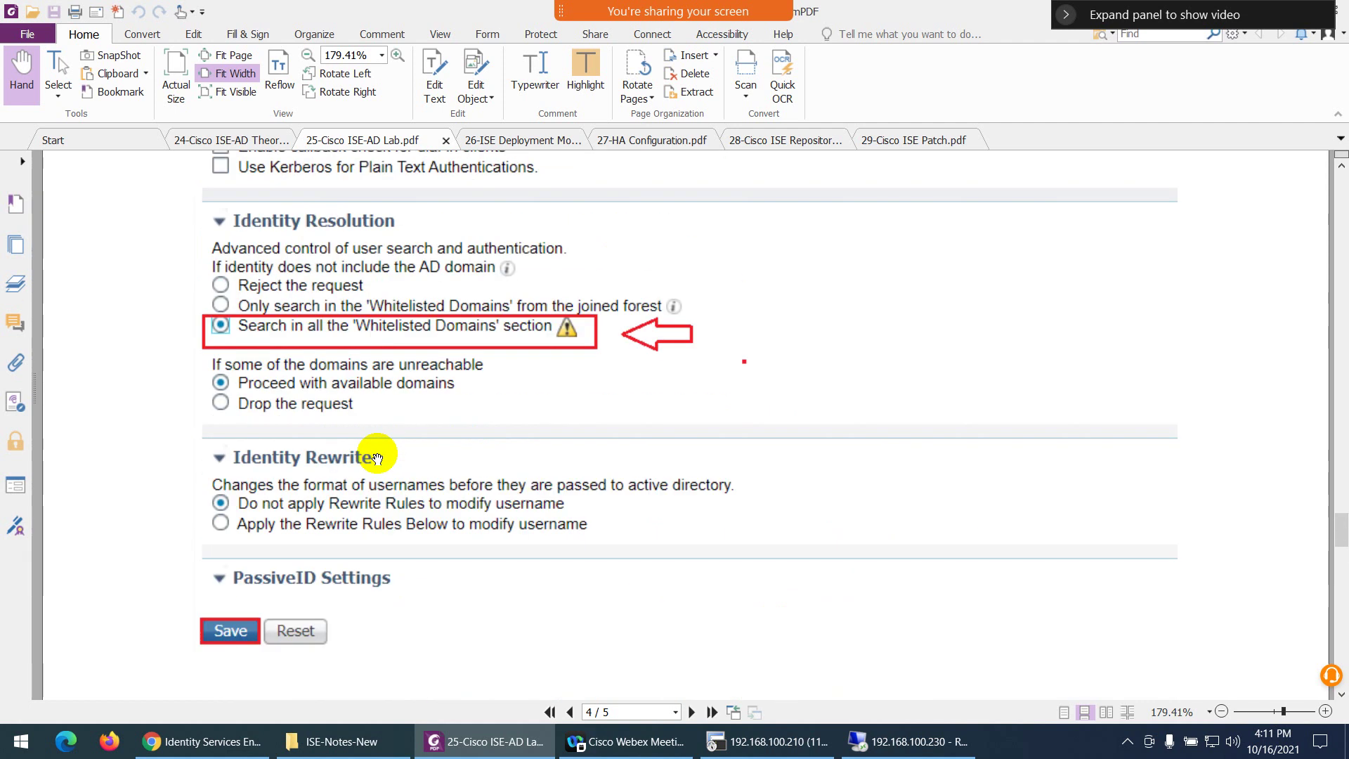
scroll(377, 458, "up", 15)
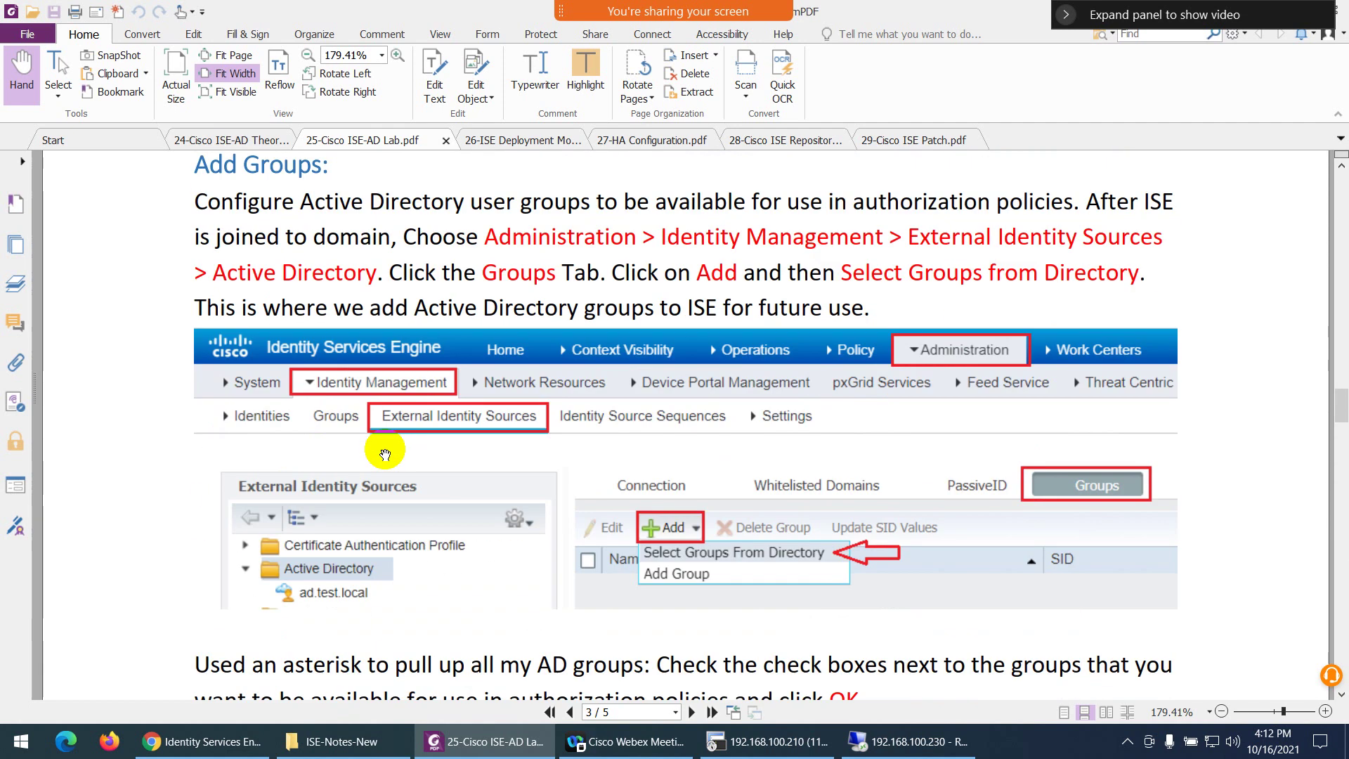